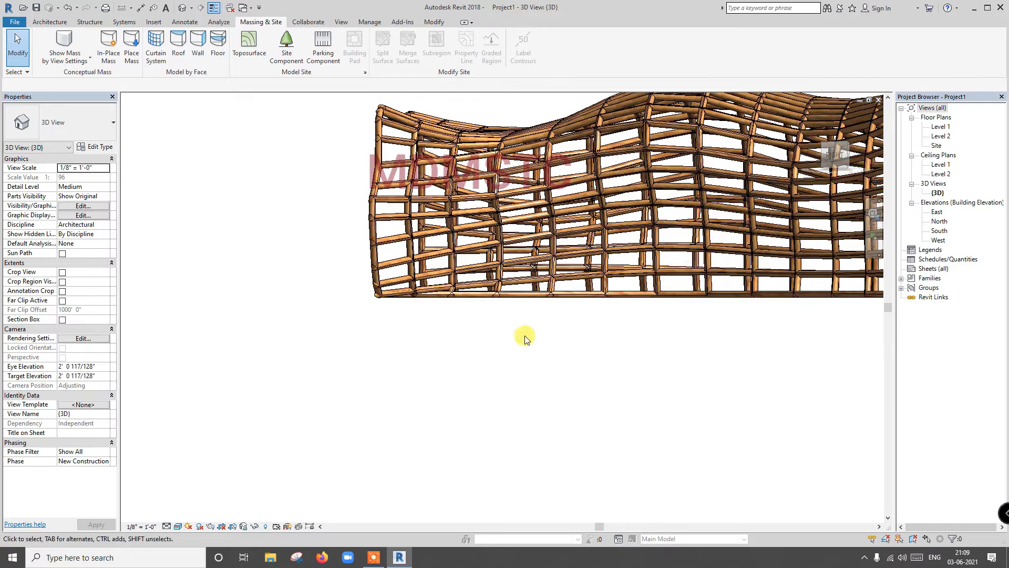
- Examine the lower corner of the curved wooden lattice structure up close and from an oblique angle
scroll(466, 288, "up", 3)
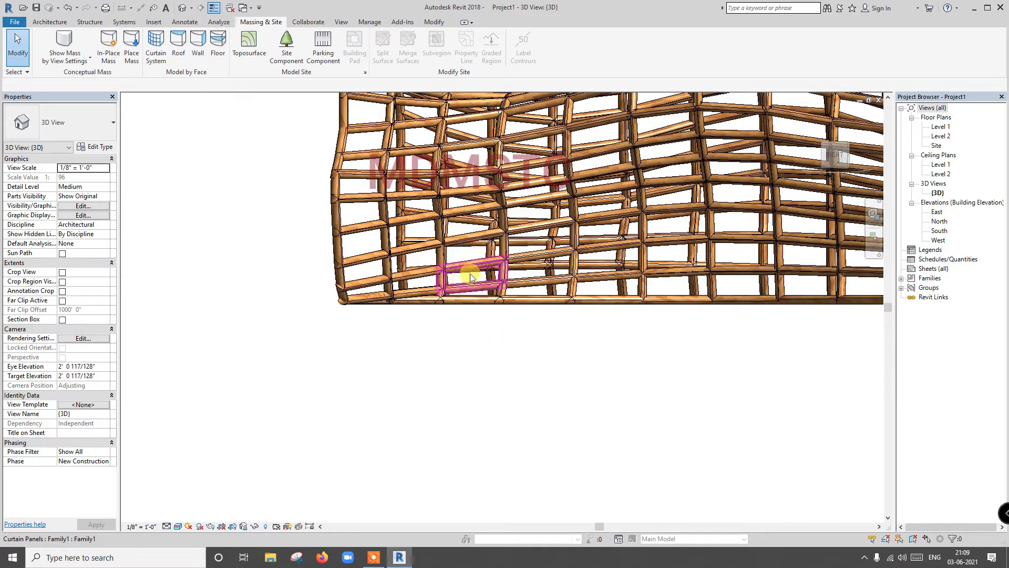
scroll(469, 284, "up", 4)
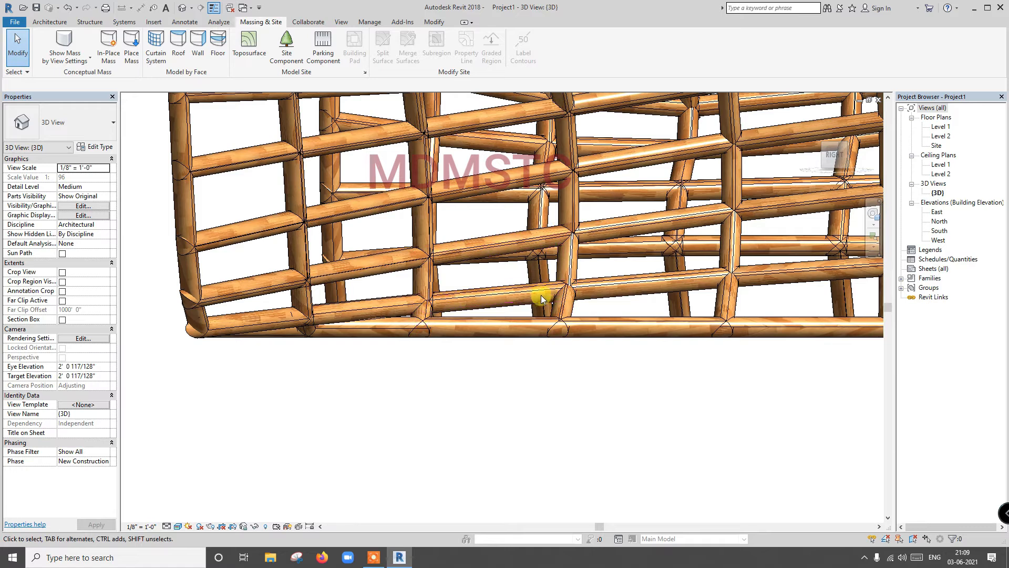
mouse_move(829, 149)
left_mouse_down()
mouse_move(882, 160)
mouse_move(880, 143)
mouse_move(836, 156)
mouse_move(831, 168)
mouse_move(830, 150)
left_mouse_up()
left_click(837, 151)
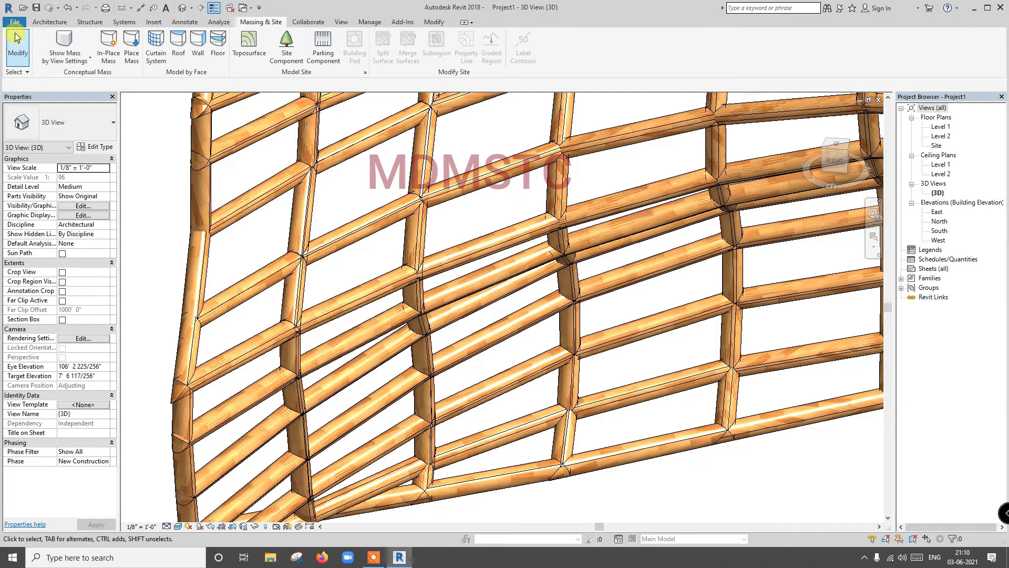
- Close the current lattice project and create a new project from the default template
left_click(15, 22)
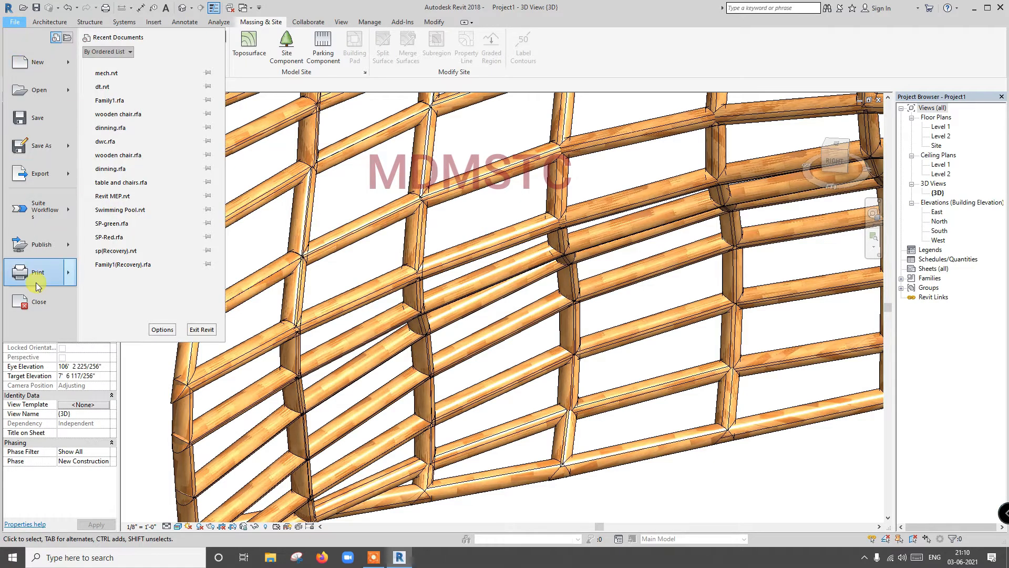
left_click(35, 302)
left_click(524, 279)
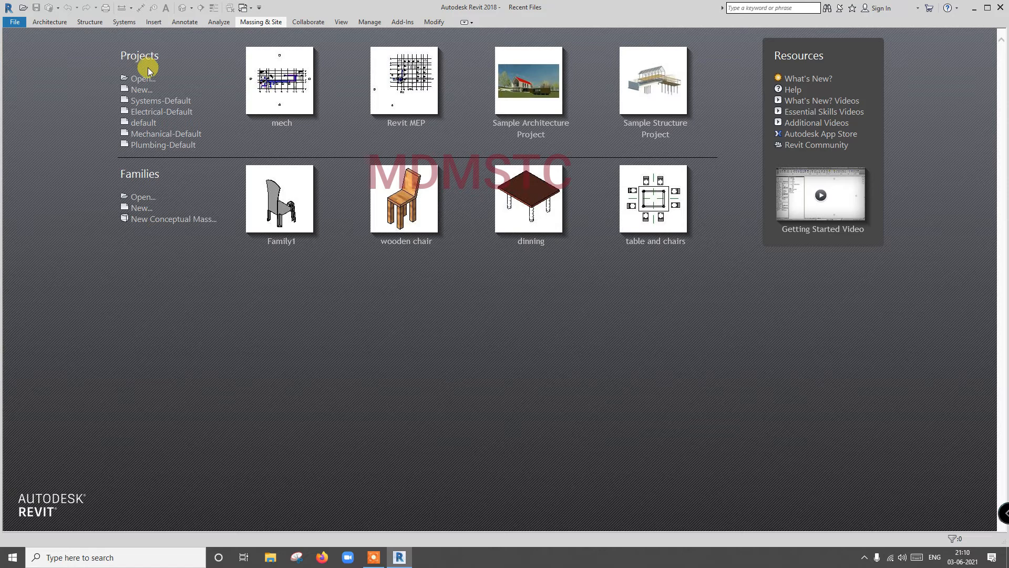
left_click(143, 123)
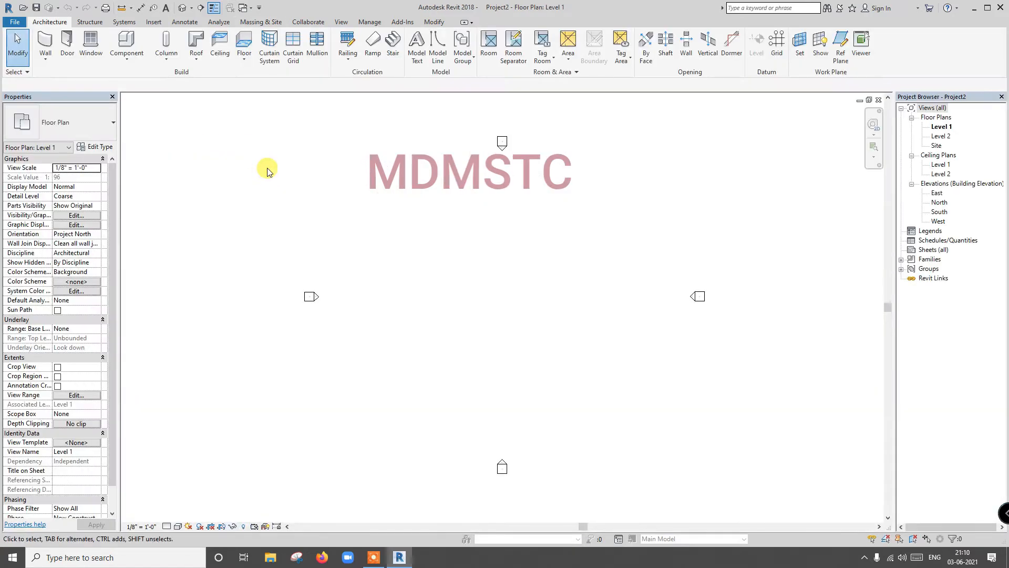
- Turn on Show Mass Form and Floors and start an in-place mass named Mass 1
left_click(262, 21)
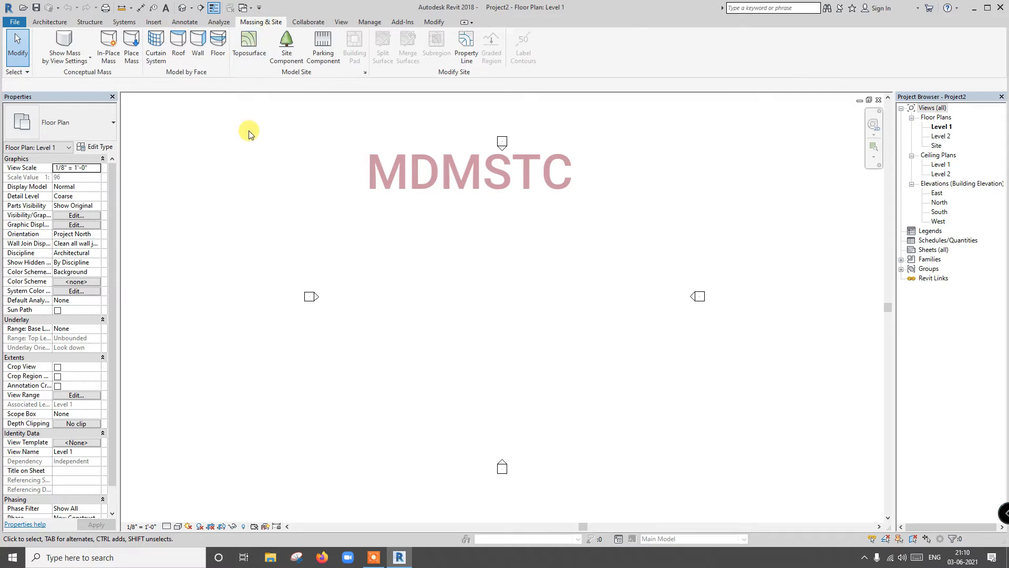
left_click(75, 64)
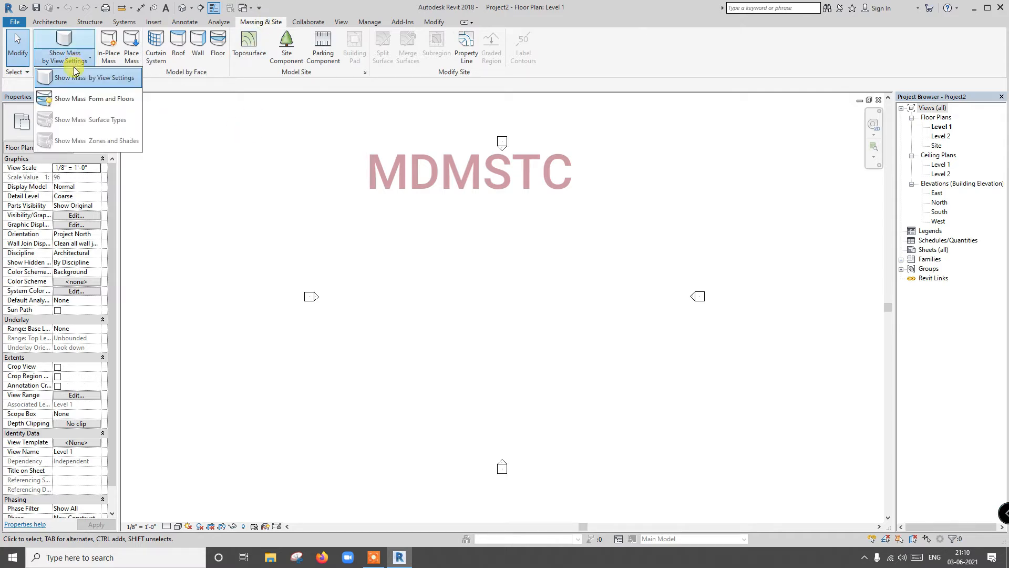
left_click(70, 101)
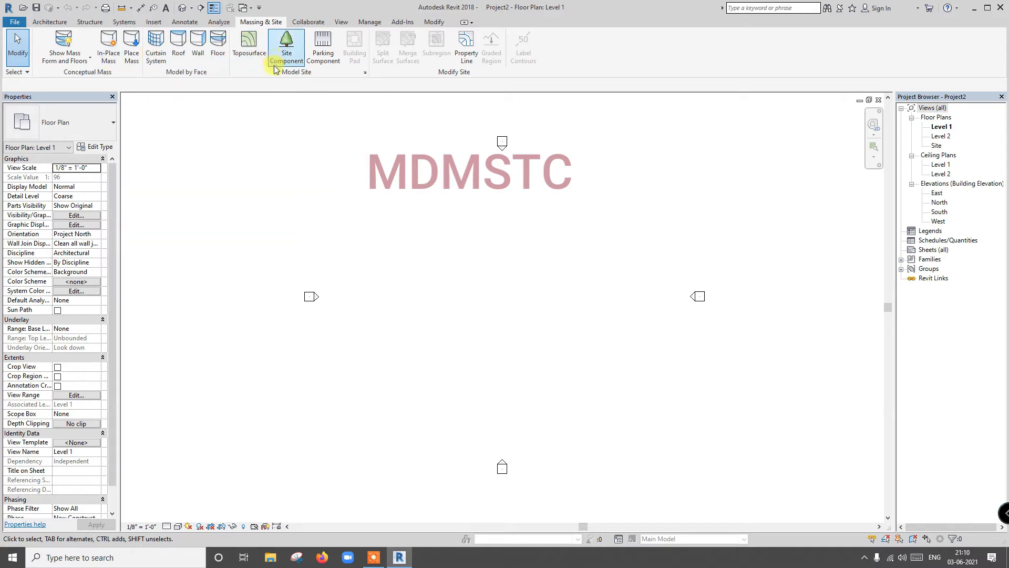
left_click(111, 63)
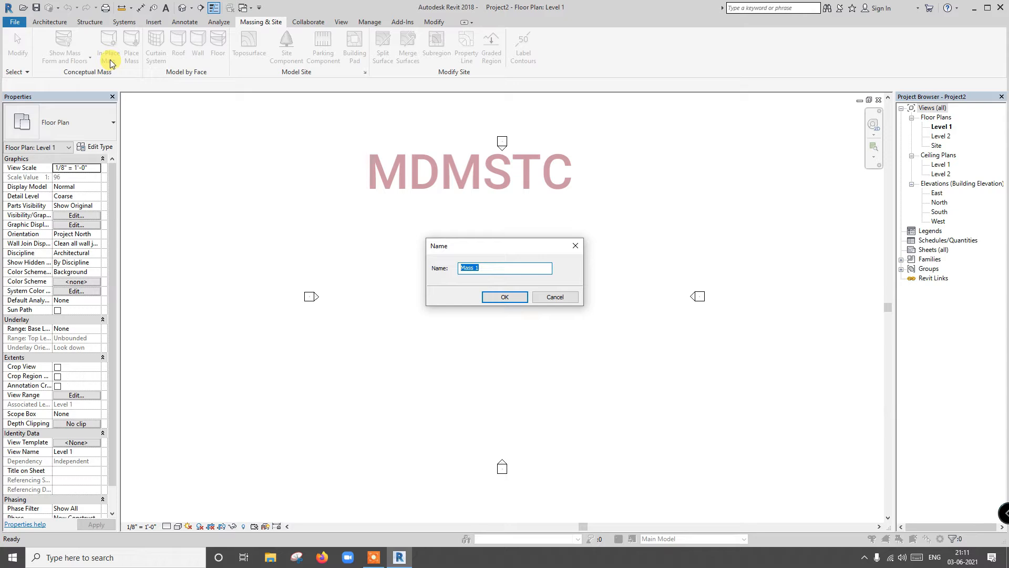
left_click(505, 298)
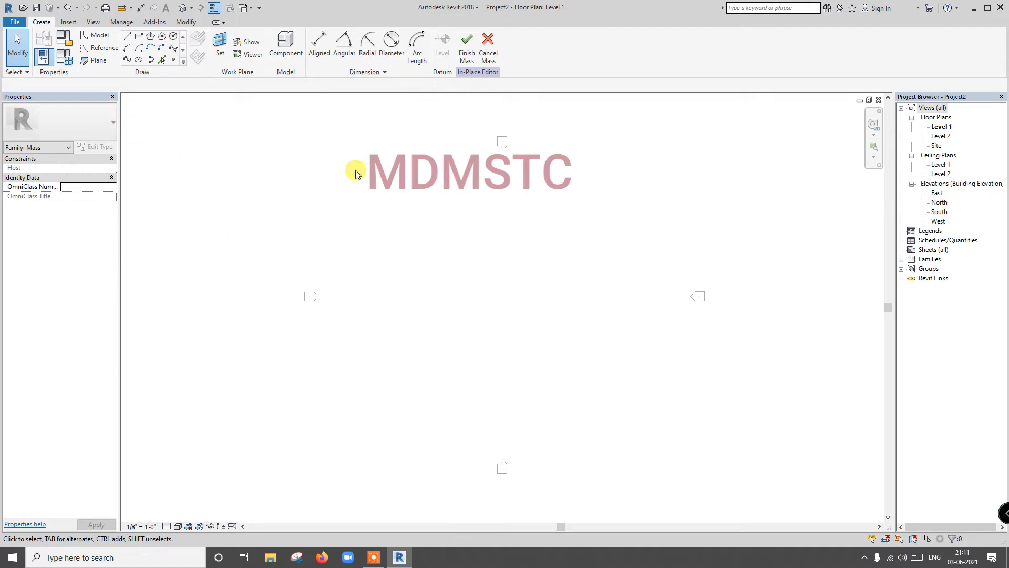
- Draw a horizontal reference plane across the lower middle of the Level 1 plan, between the east and west elevation markers
key("r")
key("p")
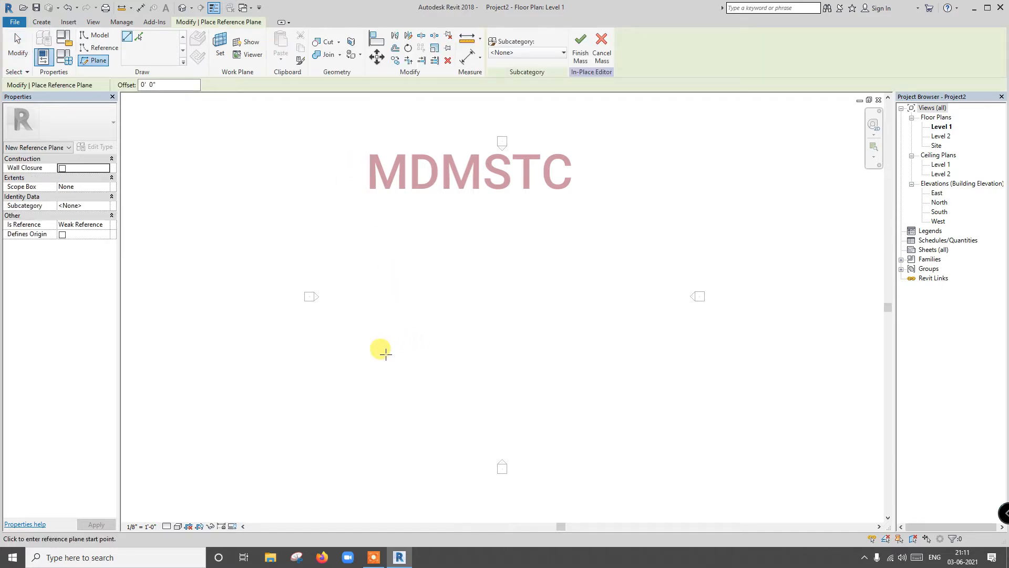
left_click(367, 341)
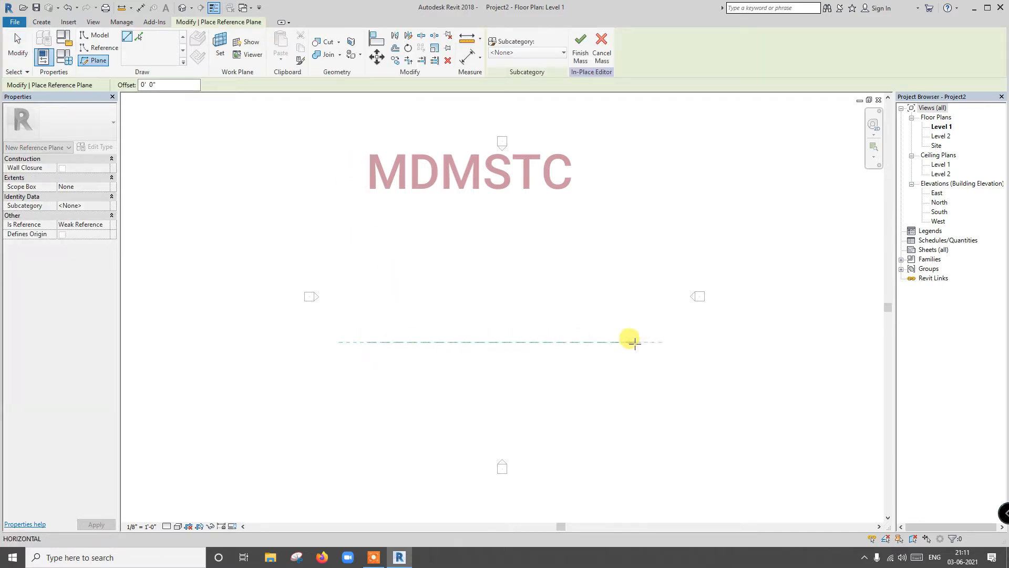
left_click(643, 341)
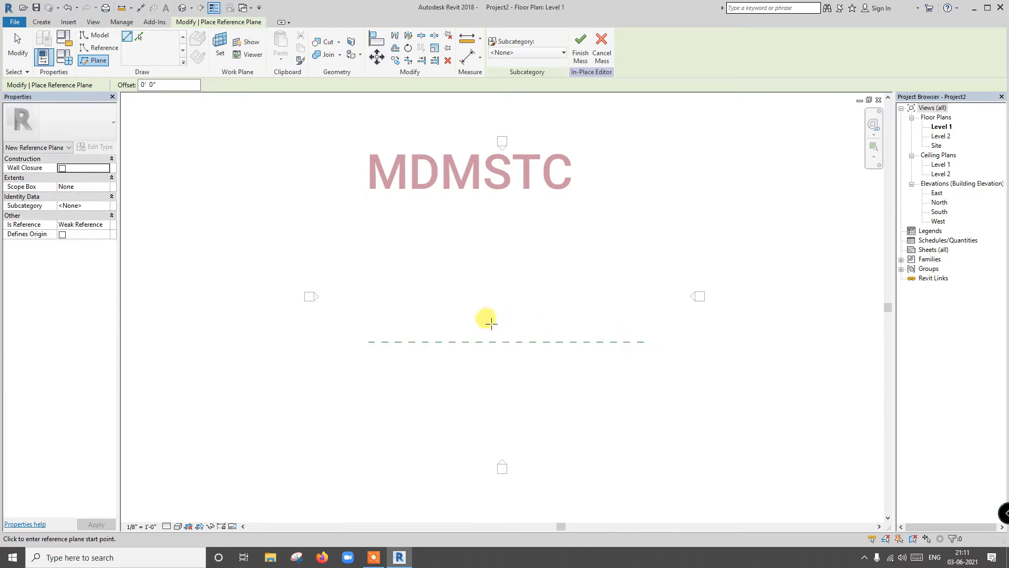
key("Escape")
key("Escape")
- Copy the horizontal reference plane 20' upward, using the Copy tool with the Multiple option
left_click(486, 341)
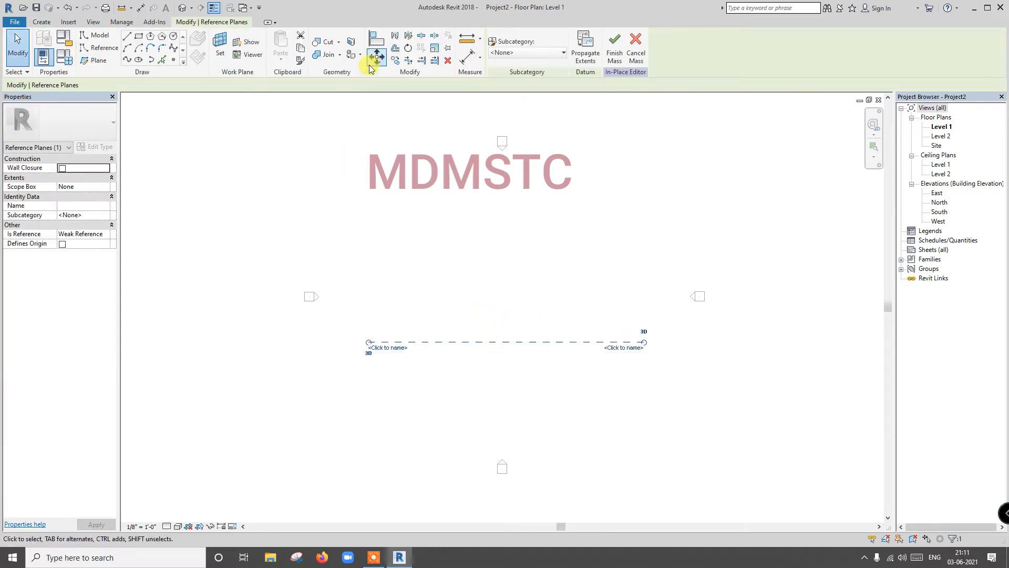
left_click(395, 61)
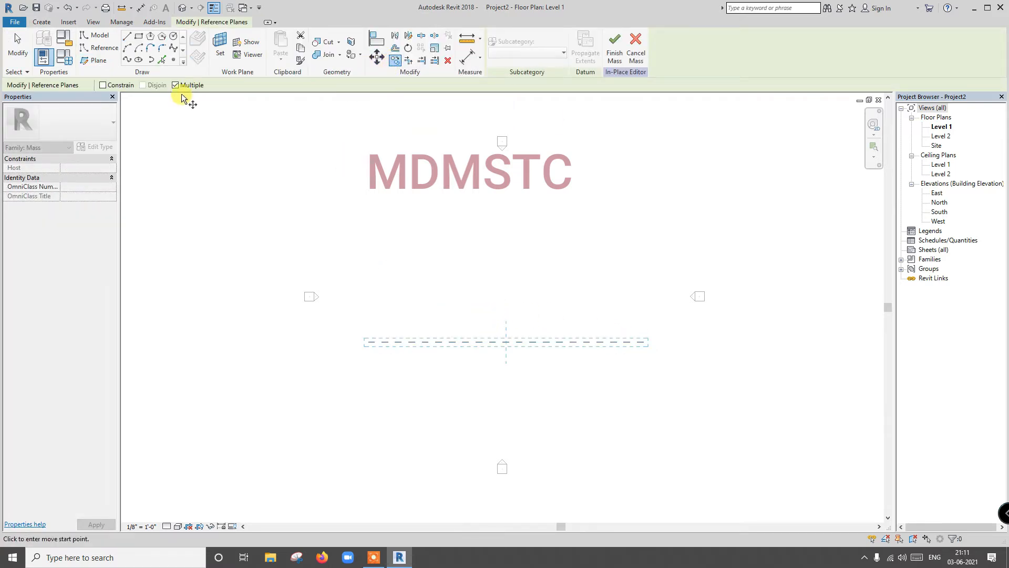
scroll(362, 339, "up", 2)
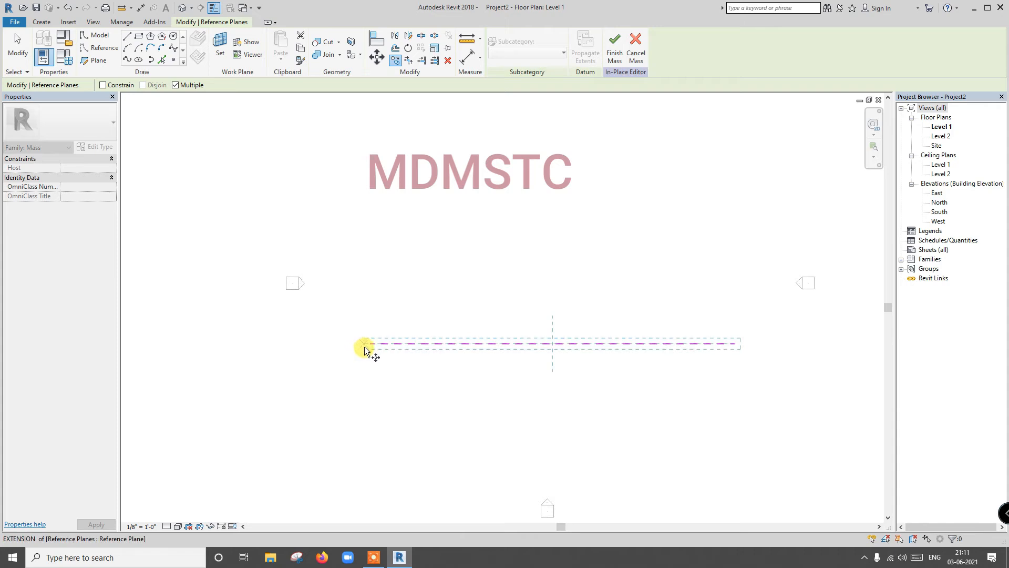
left_click(369, 343)
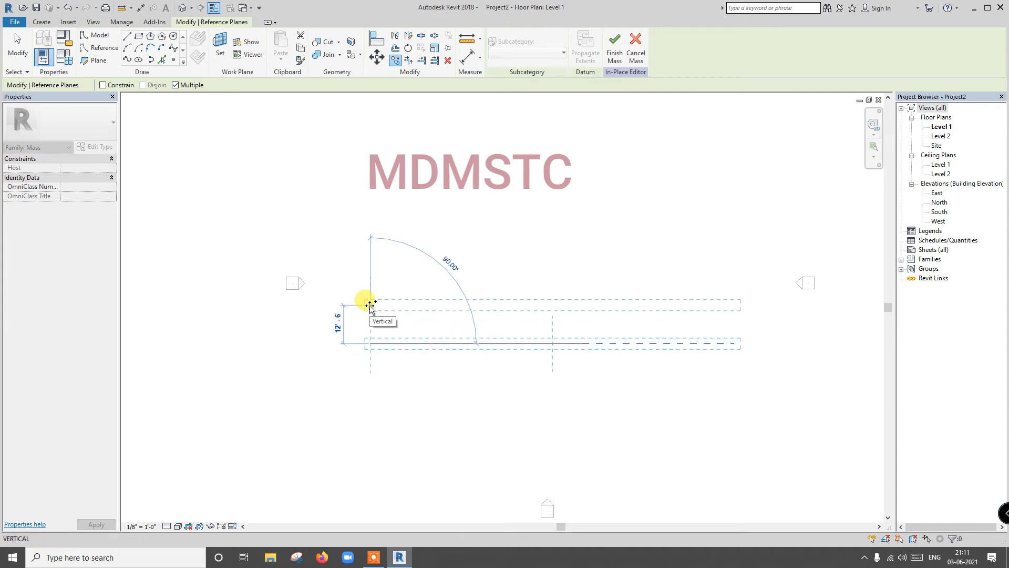
type("10")
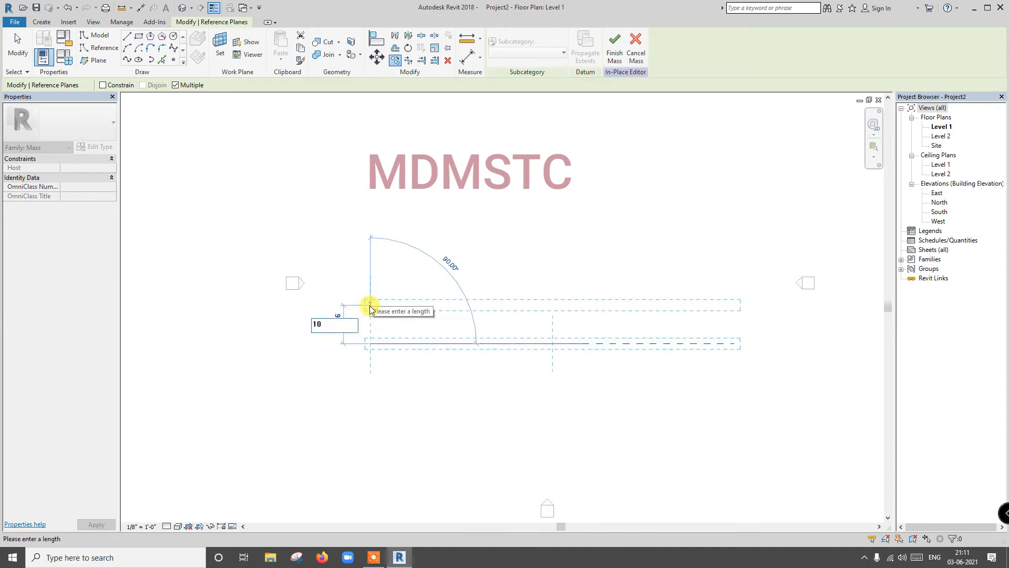
key("BackSpace")
type("20")
key("Return")
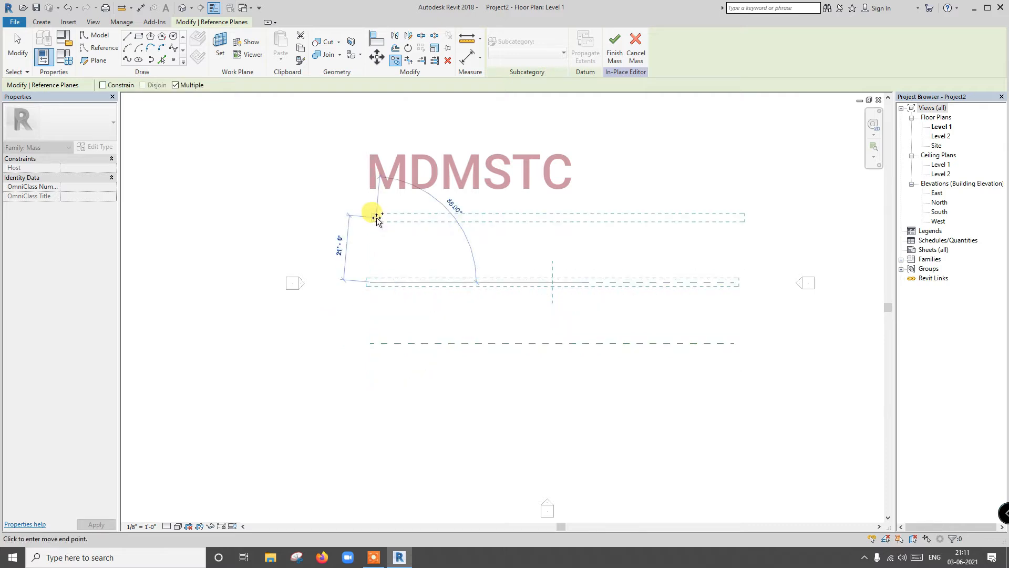
- Place three more copies of the reference plane upward at 20' spacing and end the copying
type("19")
key("Return")
left_click_drag(373, 163, 372, 127)
type("20")
key("Return")
scroll(374, 245, "down", 2)
scroll(374, 245, "down", 1)
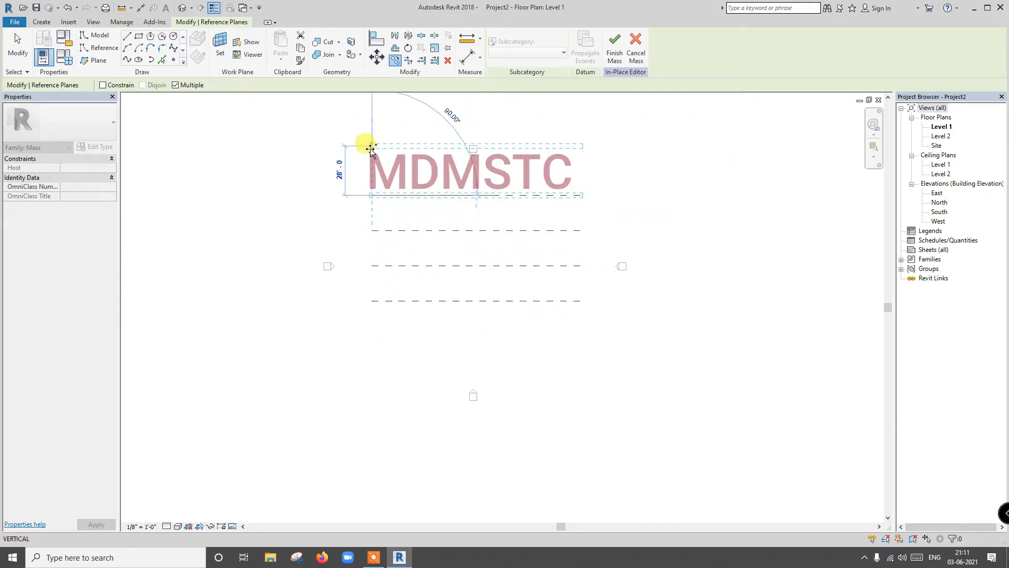
type("20")
key("Return")
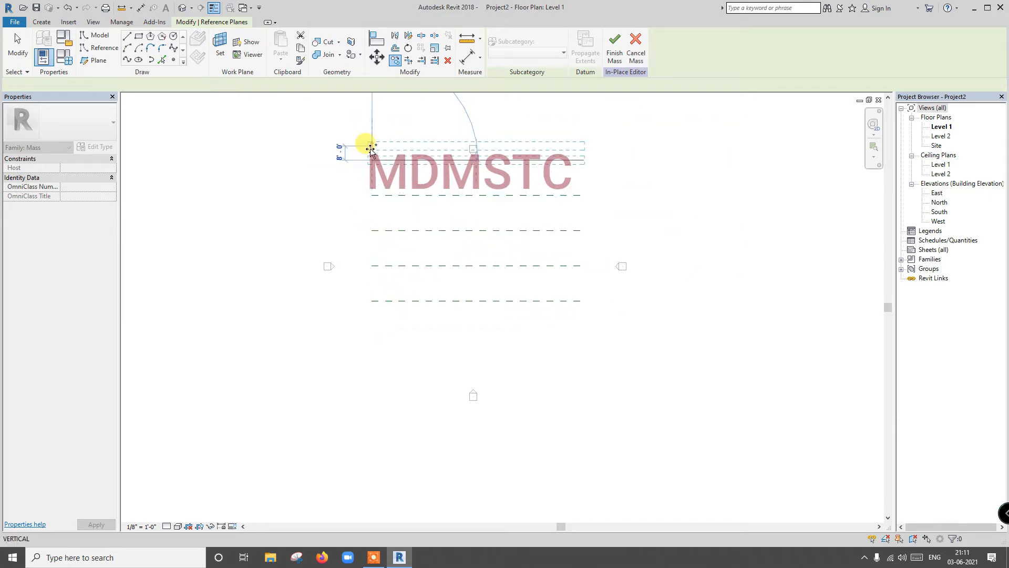
key("Escape")
key("Escape")
- Select all five reference planes and nudge them down to centre them between the elevation markers
left_click_drag(415, 326, 369, 151)
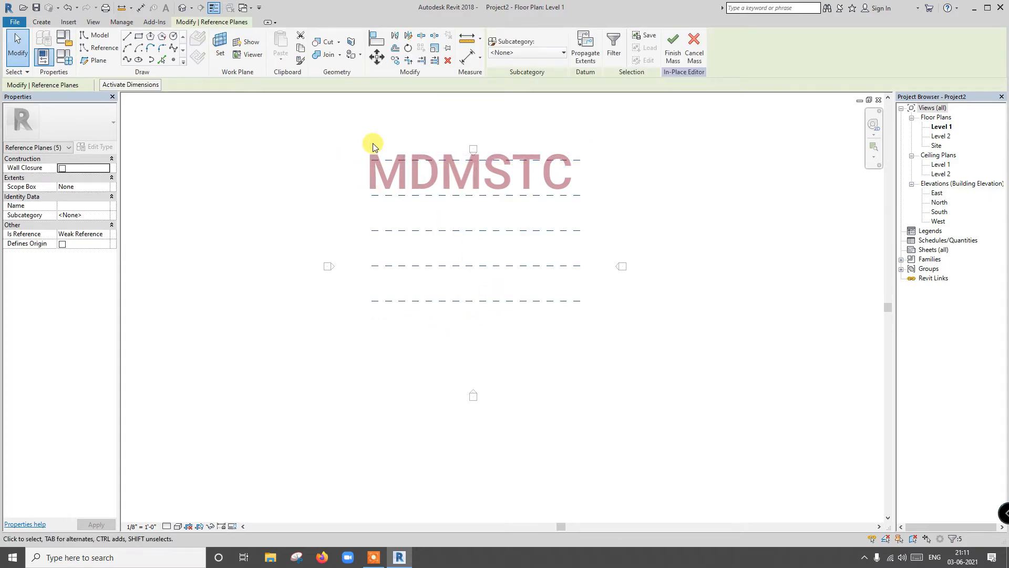
key("Down")
key("Down")
key("Down")
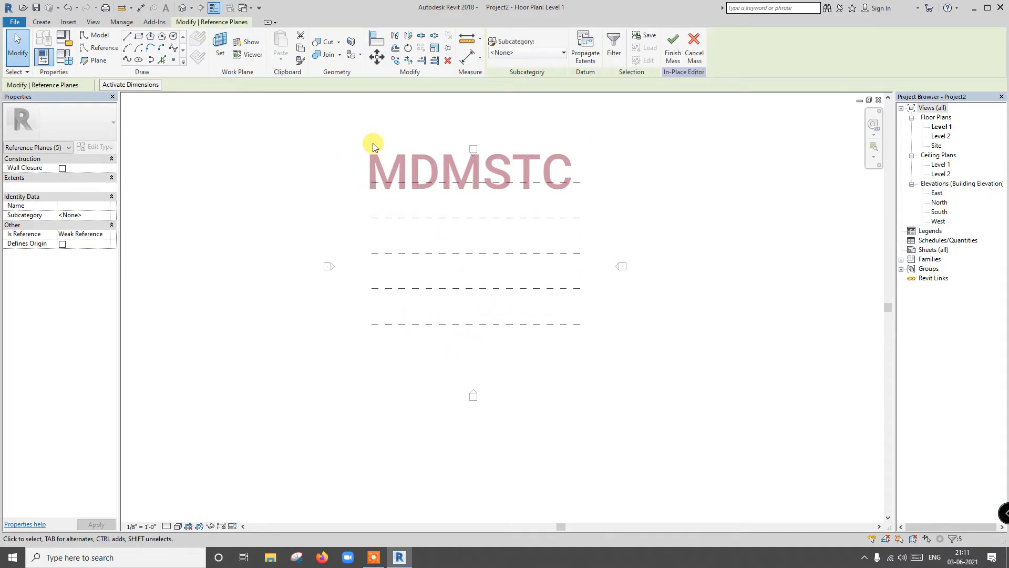
key("Escape")
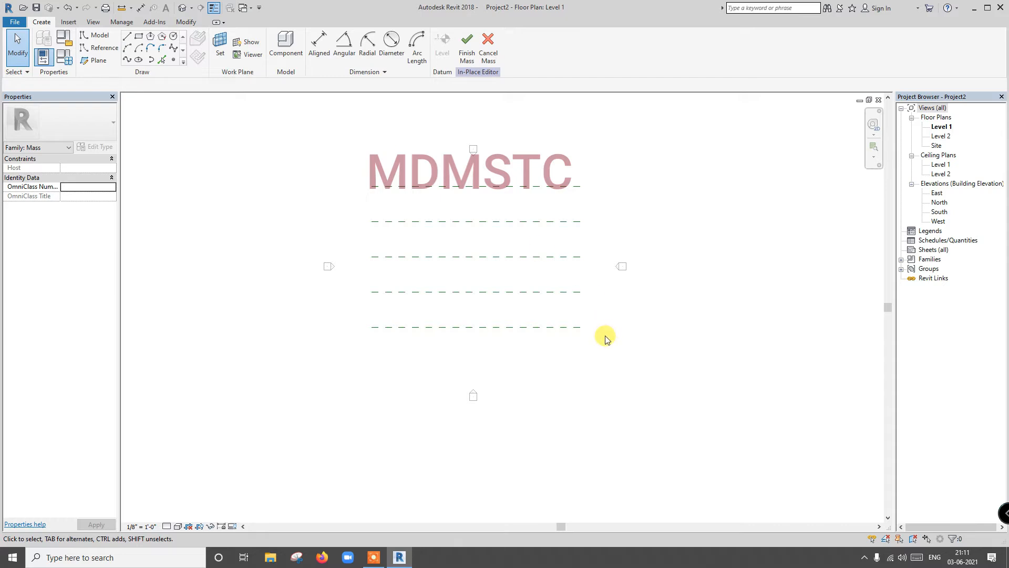
- Name the lowest reference plane 1 and the one directly above it 2
left_click(574, 329)
left_click(571, 333)
type("1")
key("Return")
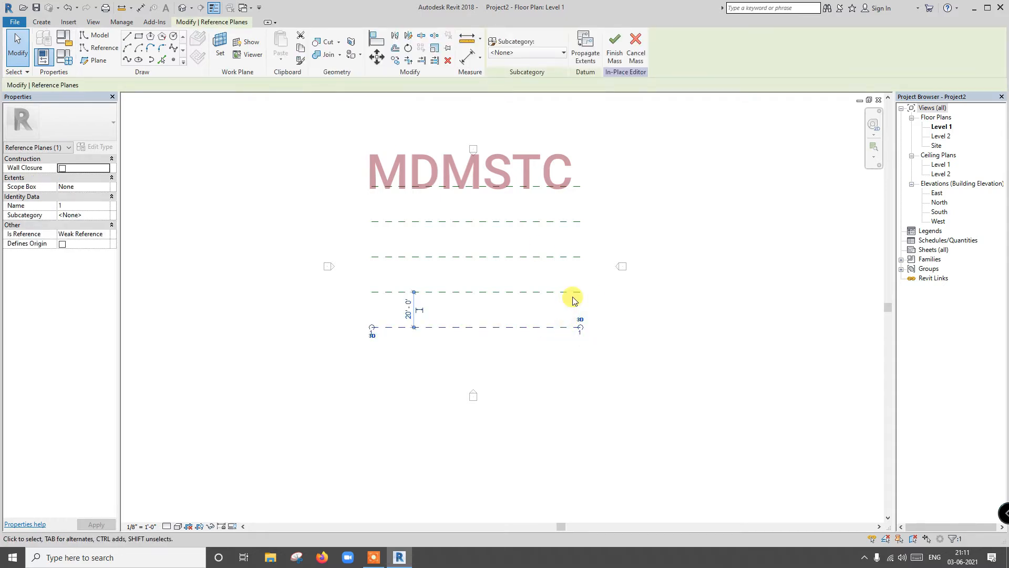
left_click(573, 296)
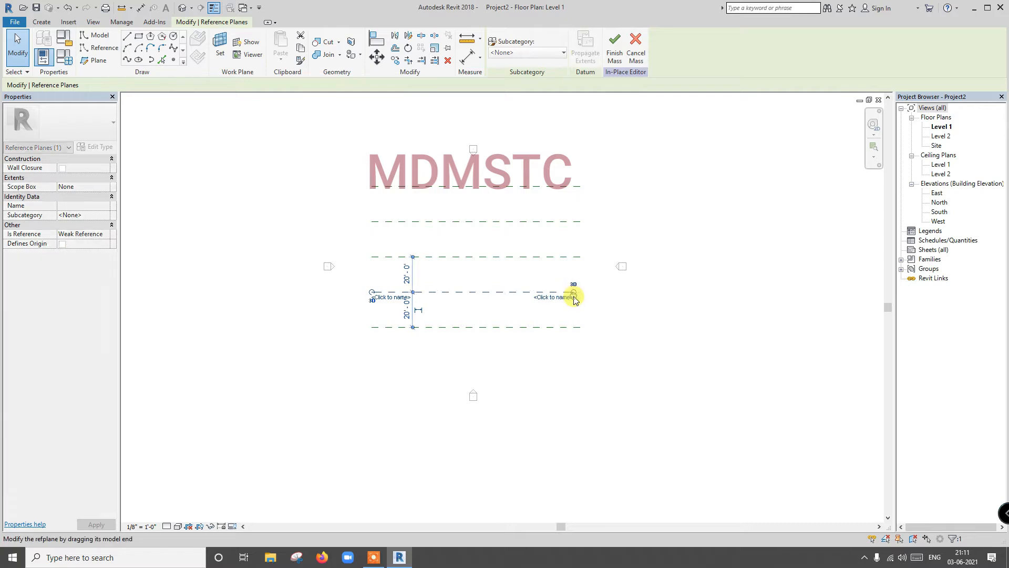
left_click(567, 300)
type("2")
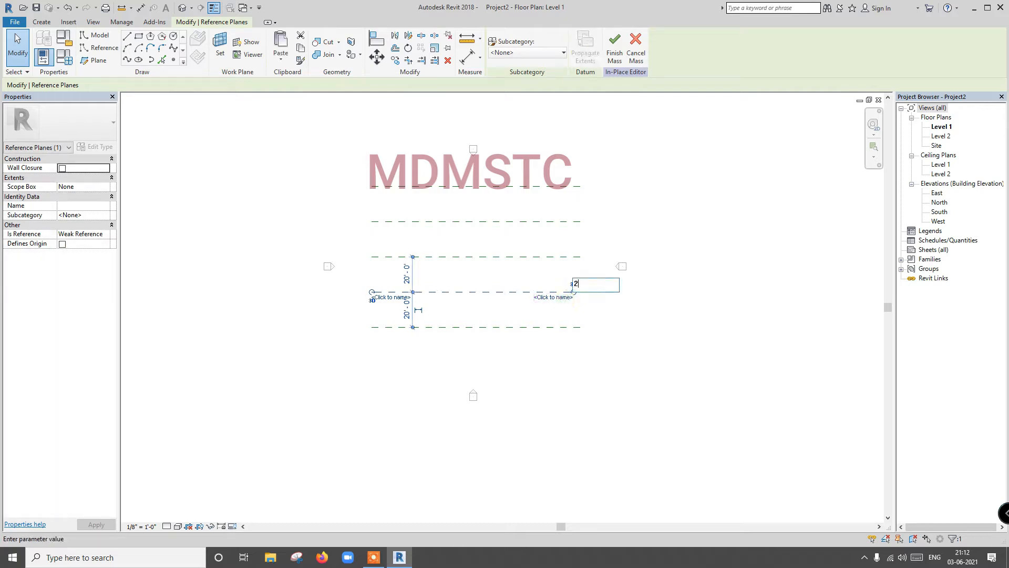
key("Return")
- Name the three remaining reference planes 3, 4 and 5 in order from lower to upper
left_click(576, 257)
left_click(573, 263)
type("3")
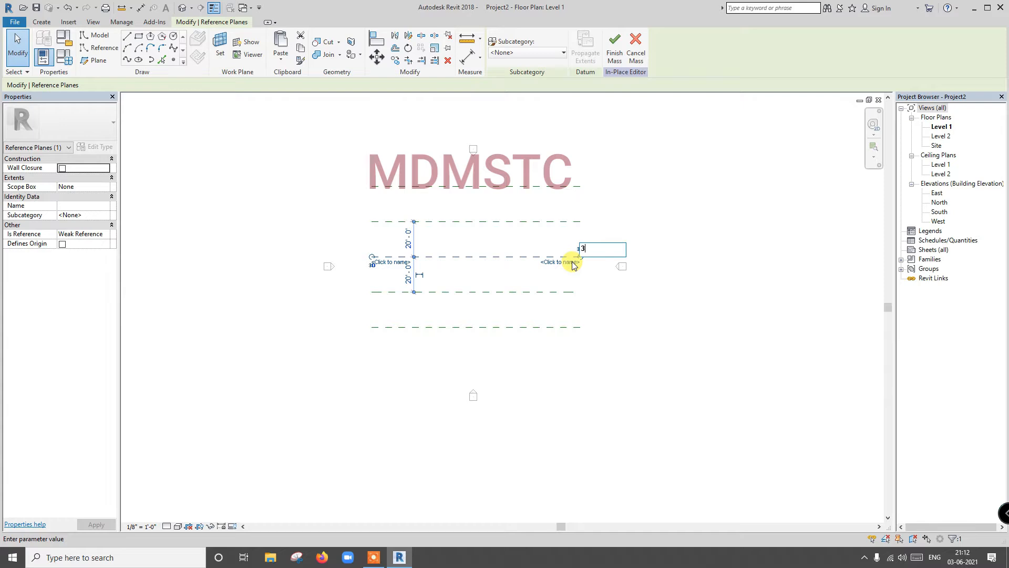
key("Return")
left_click(580, 224)
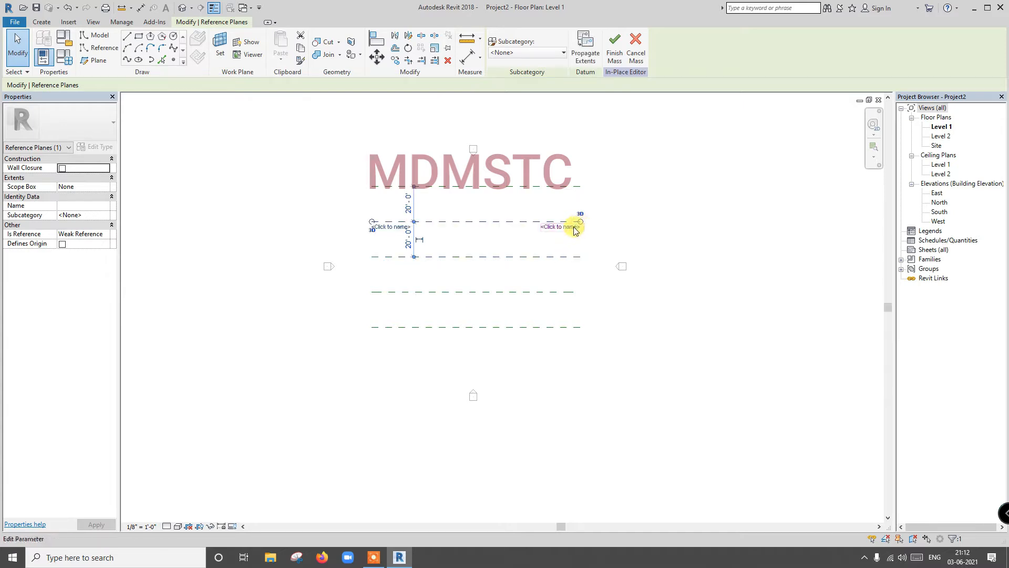
left_click(576, 227)
key("Escape")
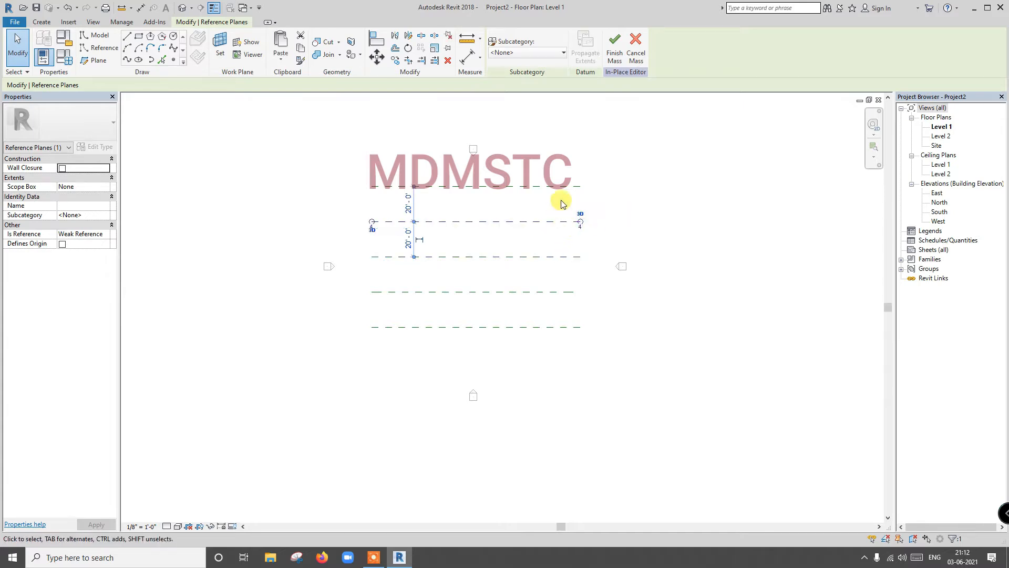
left_click(569, 185)
left_click(570, 191)
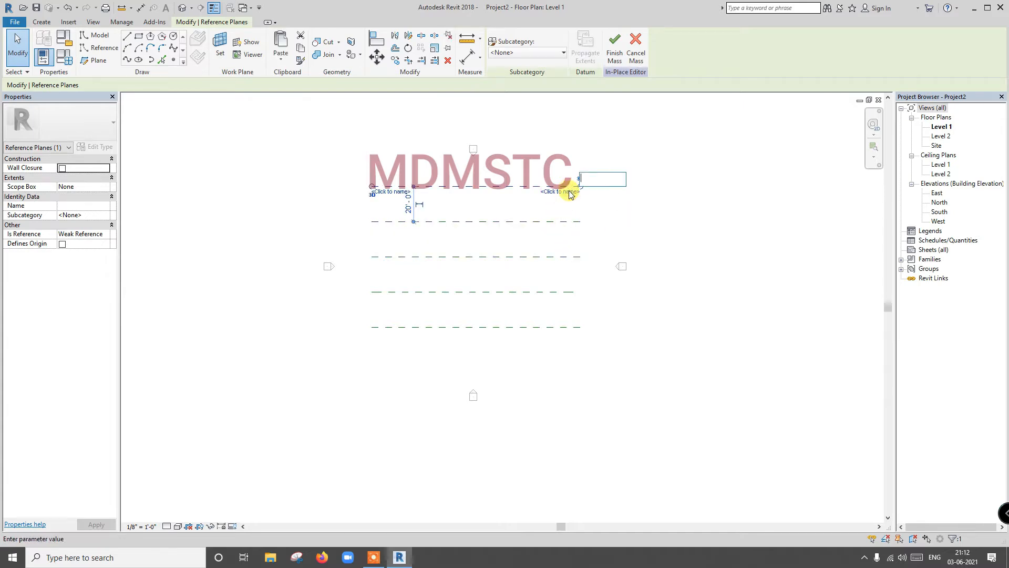
type("5")
key("Return")
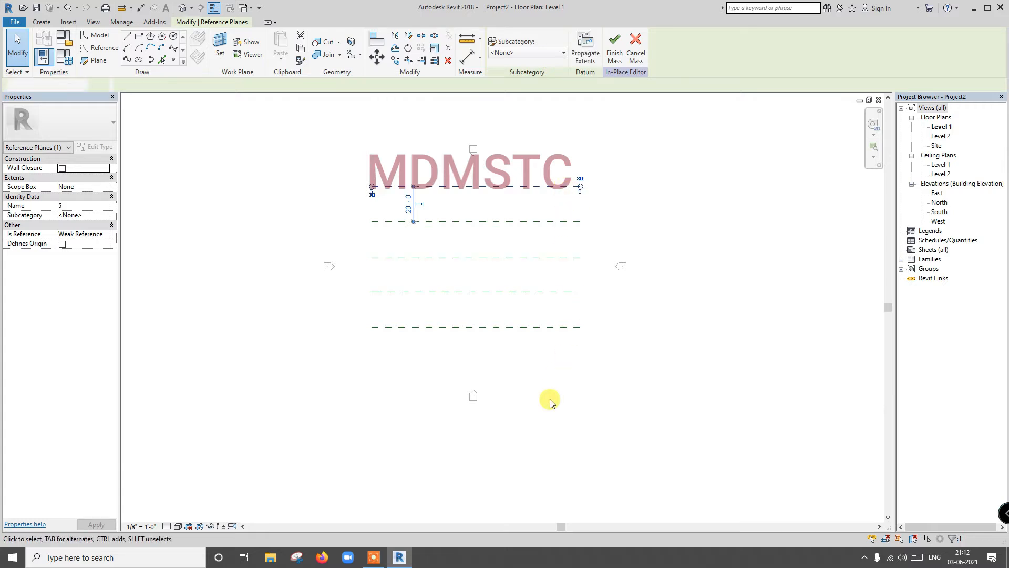
left_click(549, 400)
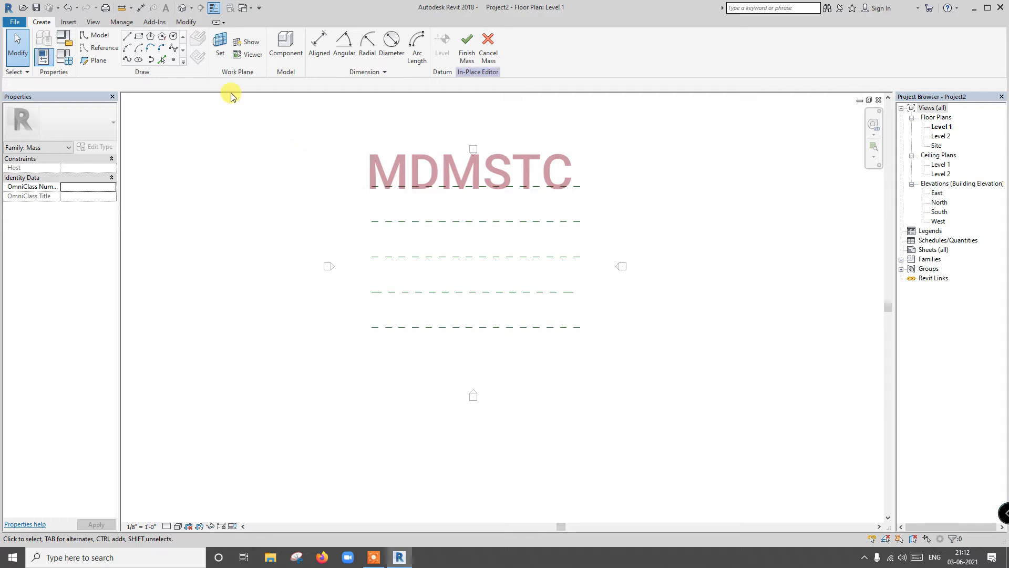
- Set the work plane to Reference Plane : 1 and open the North elevation view for sketching
left_click(221, 52)
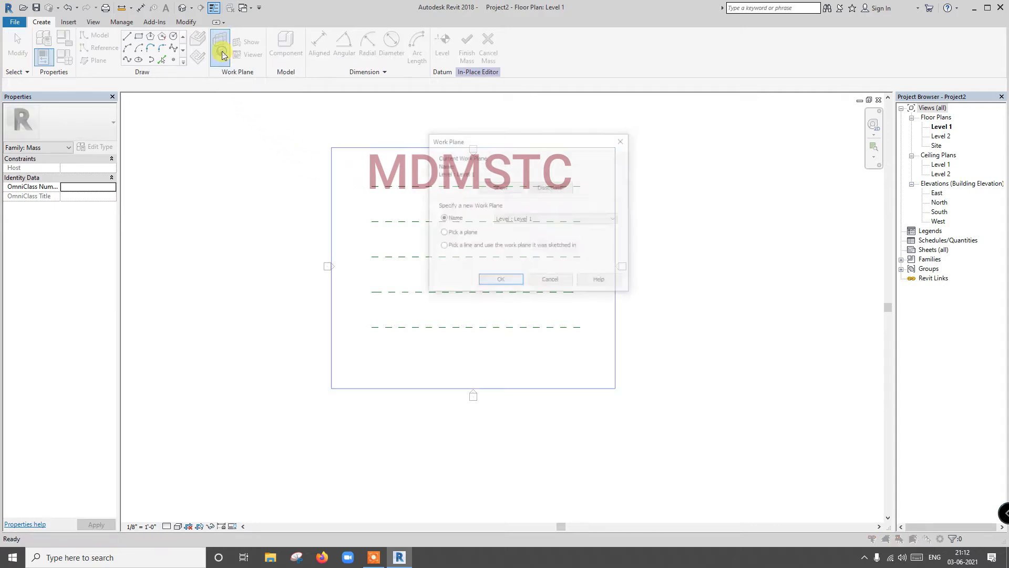
left_click(529, 218)
left_click(532, 241)
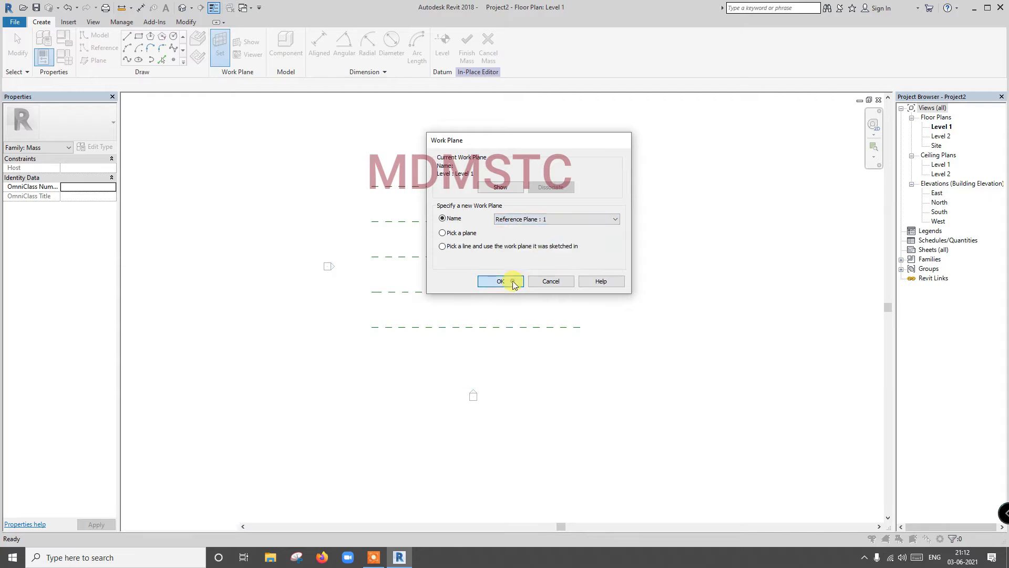
left_click(513, 281)
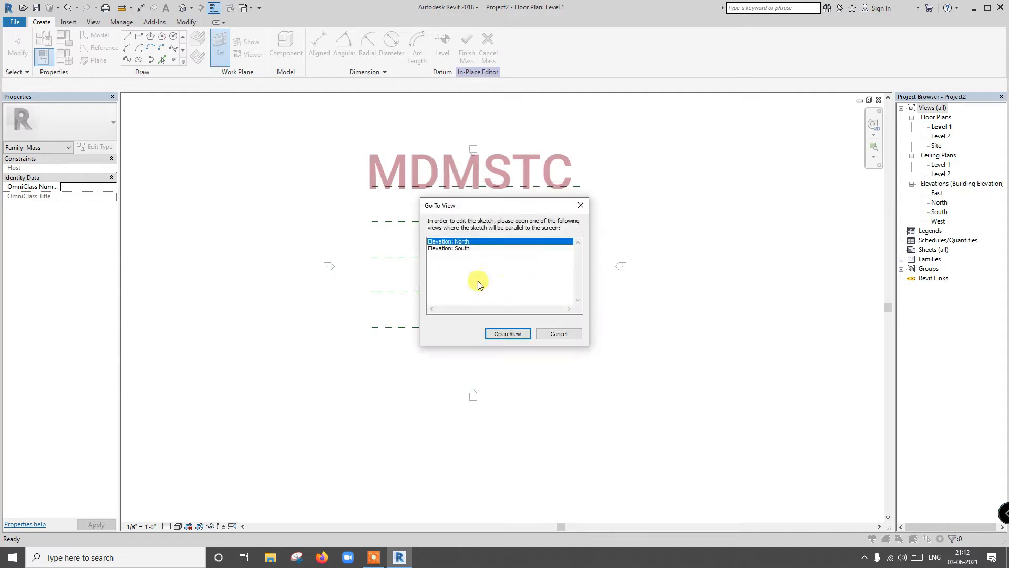
left_click(508, 334)
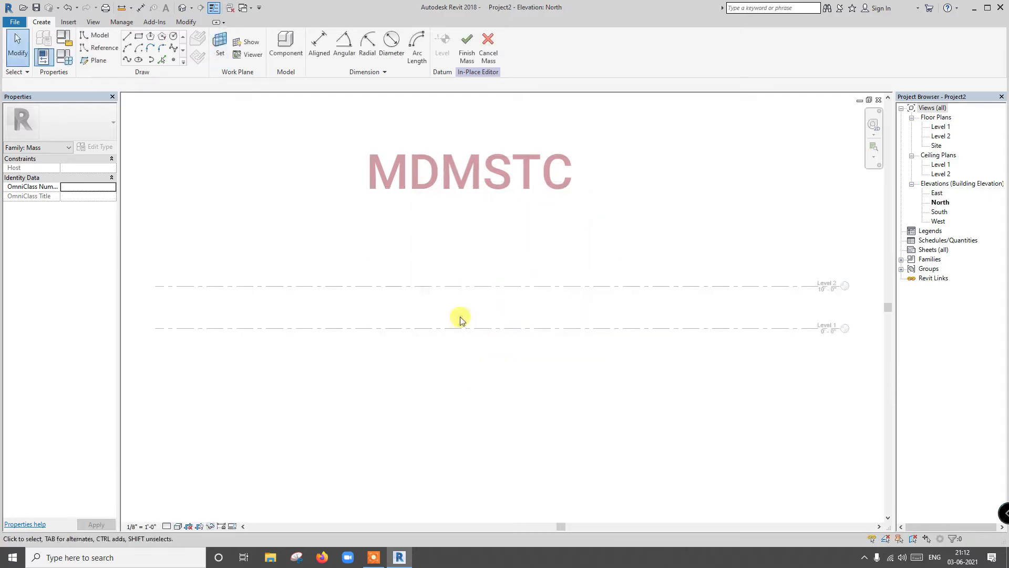
- Draw a horizontal model line about 32' long along Level 1 on Reference Plane 1
left_click(127, 36)
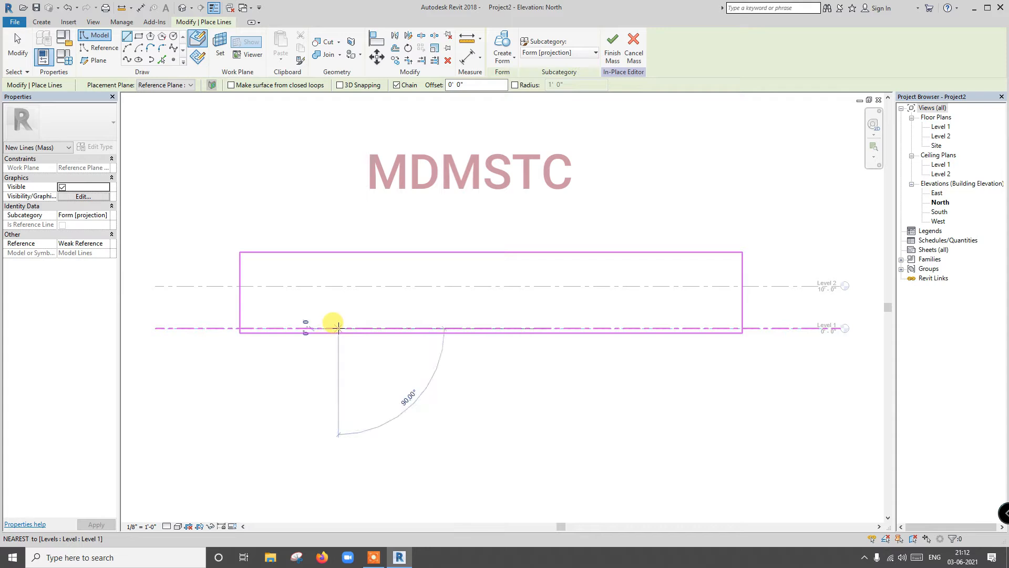
left_click(336, 328)
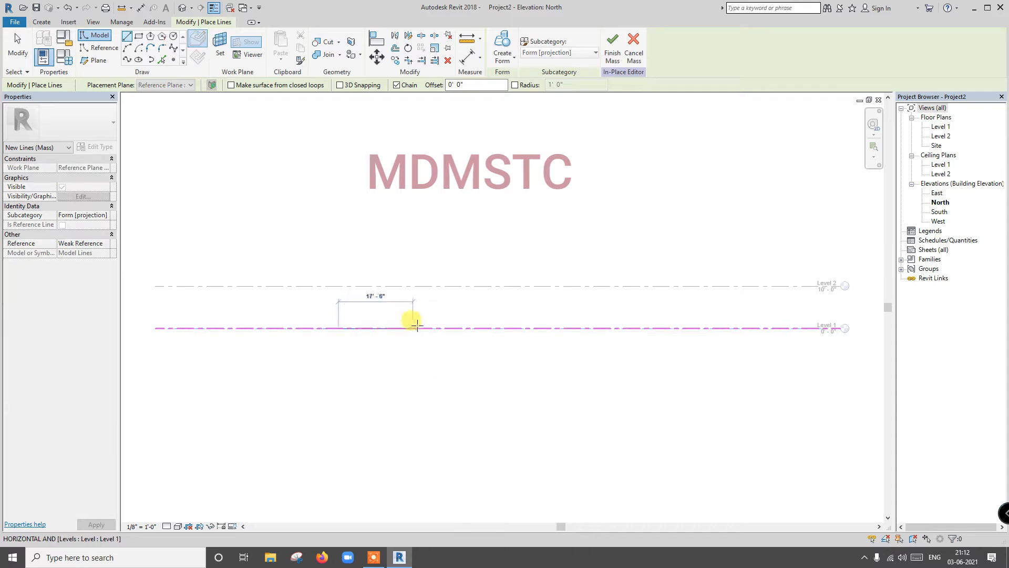
left_click(474, 328)
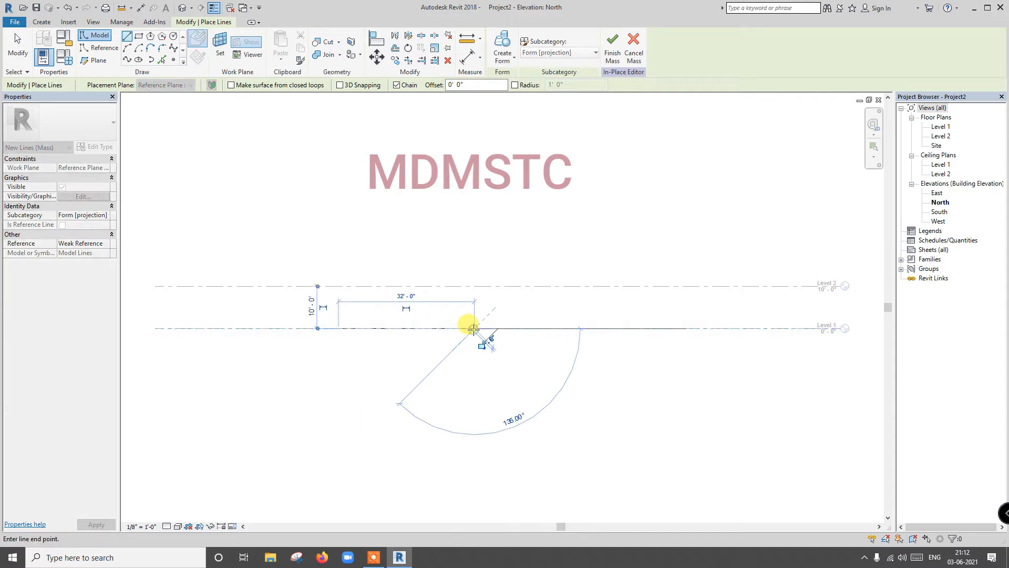
- Draw an irregular arched spline through points on the work plane, from the base line's right end over Level 2 to its left end
left_click(126, 61)
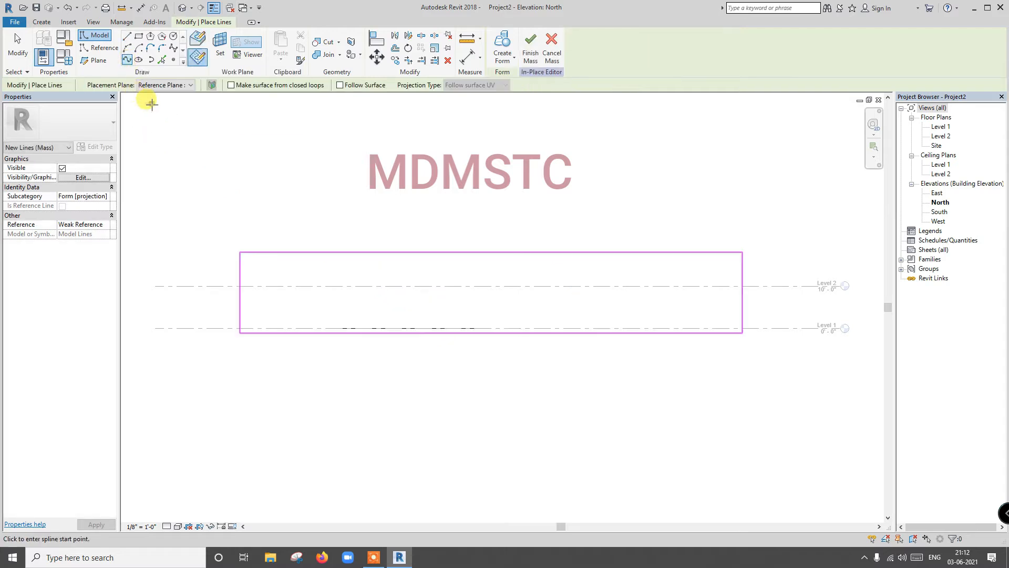
left_click(199, 58)
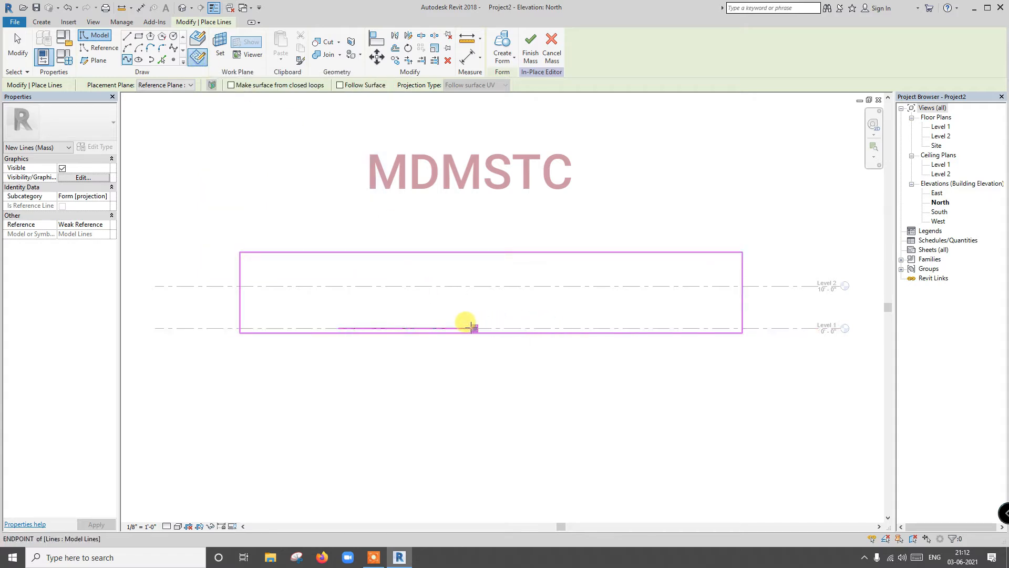
left_click(474, 328)
left_click(465, 305)
left_click(482, 285)
left_click(487, 268)
left_click(470, 256)
left_click(450, 232)
left_click(404, 227)
left_click(370, 235)
left_click(350, 259)
left_click(345, 277)
left_click(339, 309)
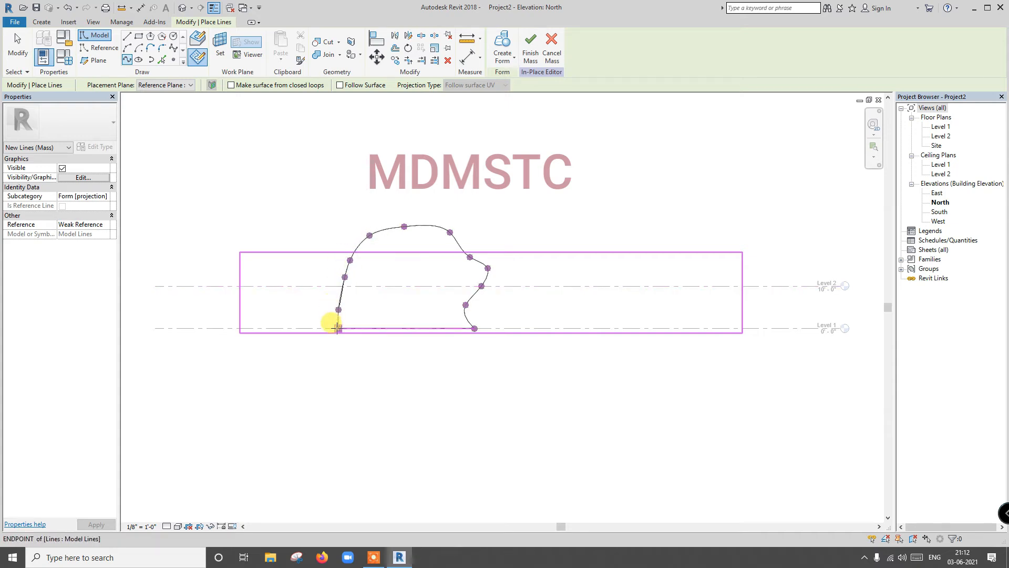
left_click(338, 327)
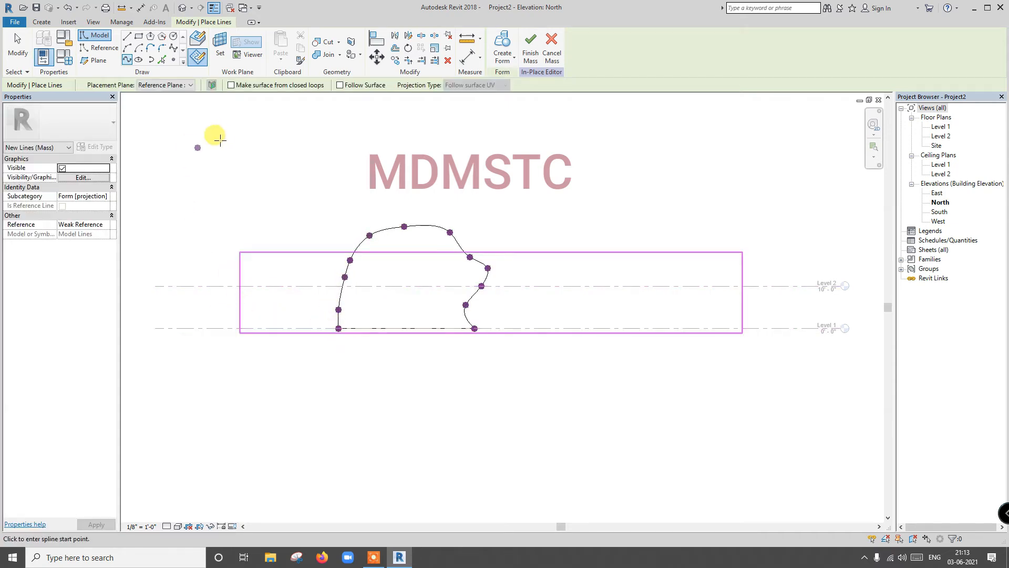
- Set the work plane to Reference Plane : 2 and draw a model line about 38' 6" long along Level 1
left_click(220, 52)
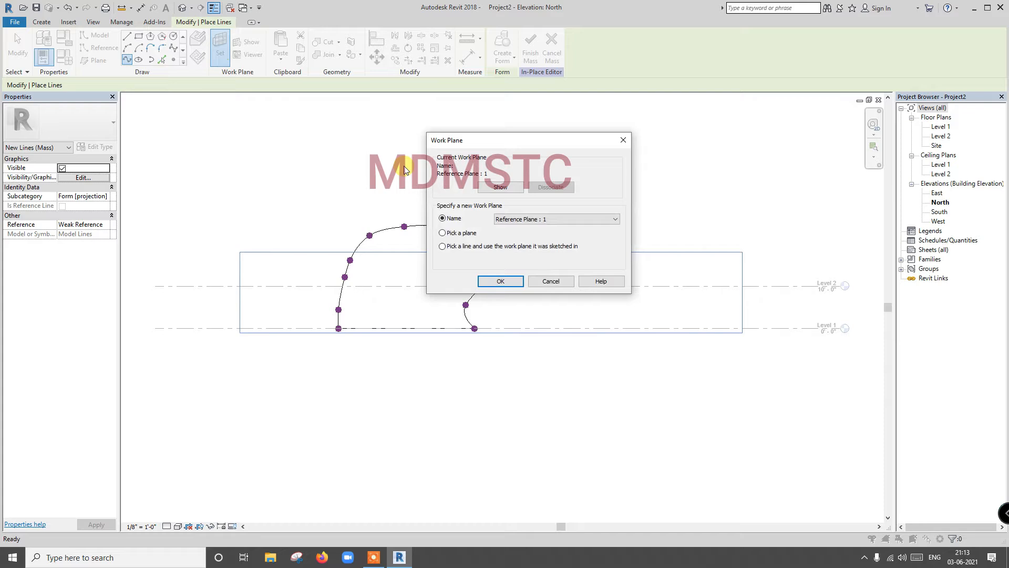
left_click(517, 218)
left_click(522, 249)
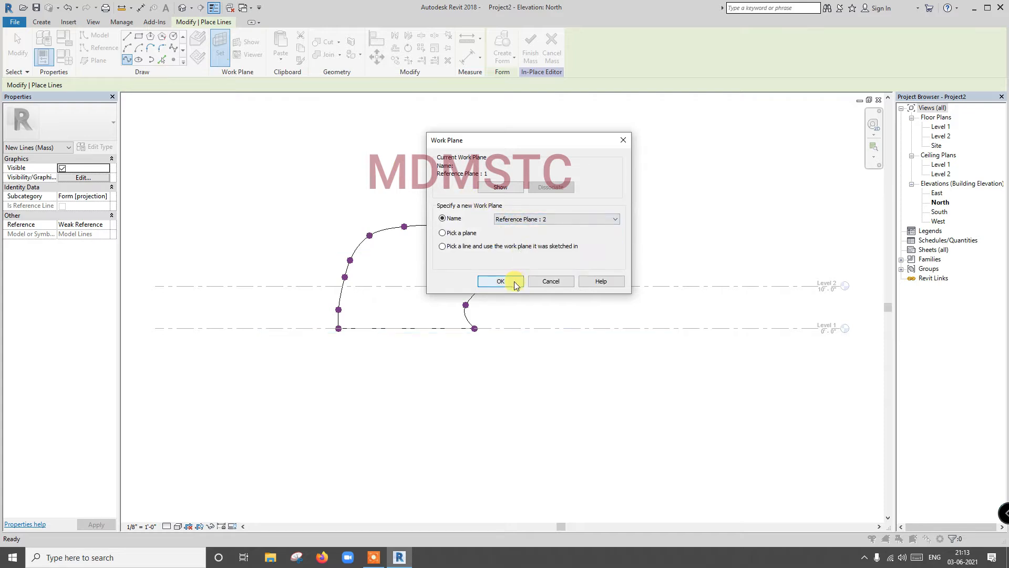
left_click(513, 280)
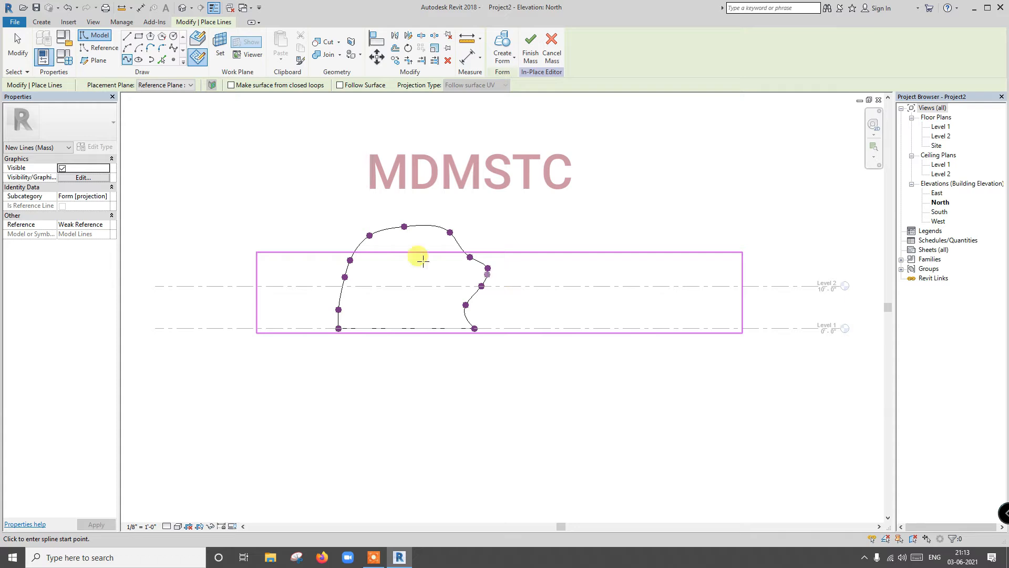
left_click(128, 38)
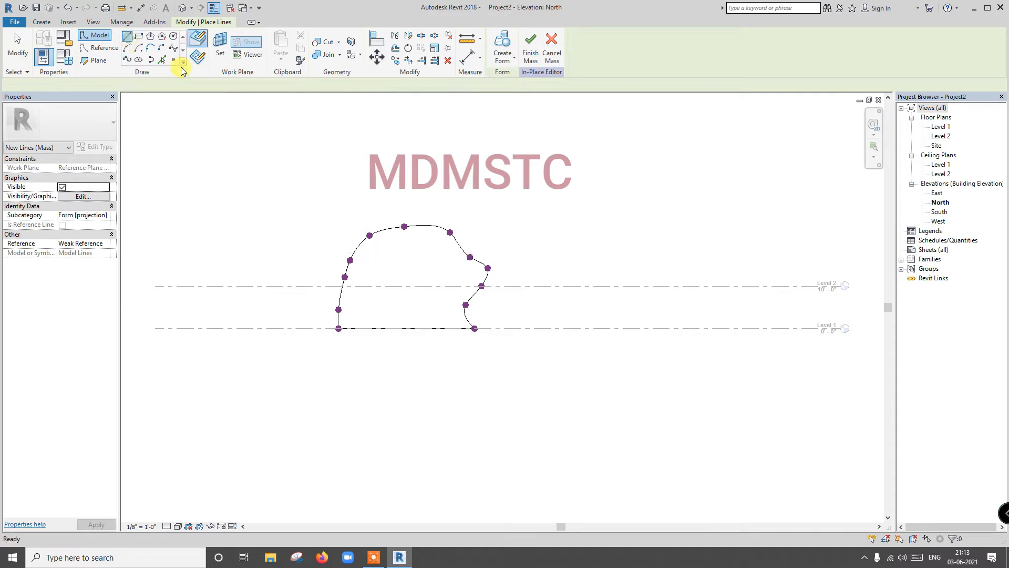
left_click(364, 327)
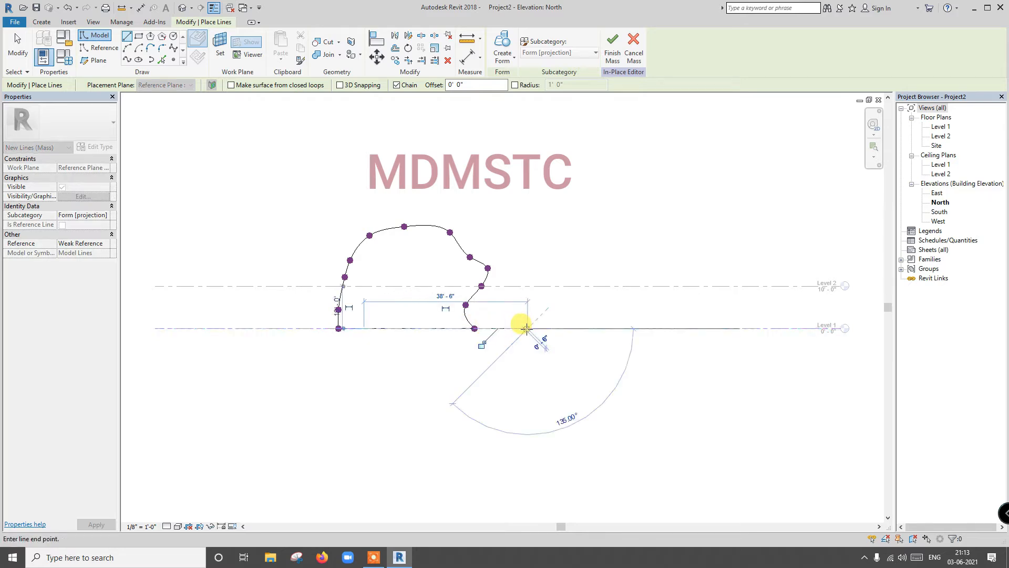
- Draw a taller arched spline through points on Reference Plane 2, from the new line's right end back down to Level 1 near its left part
left_click(128, 61)
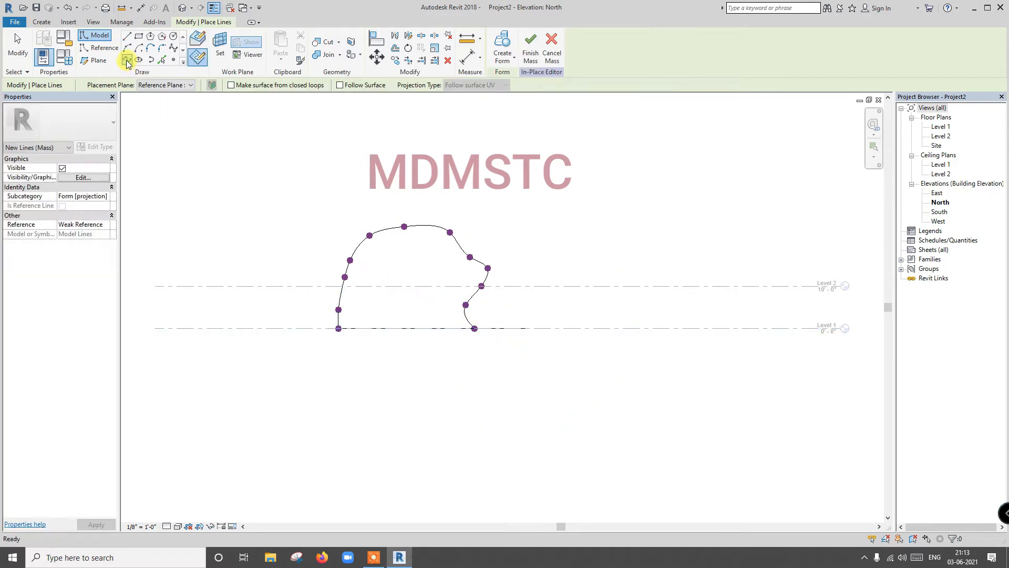
left_click(196, 58)
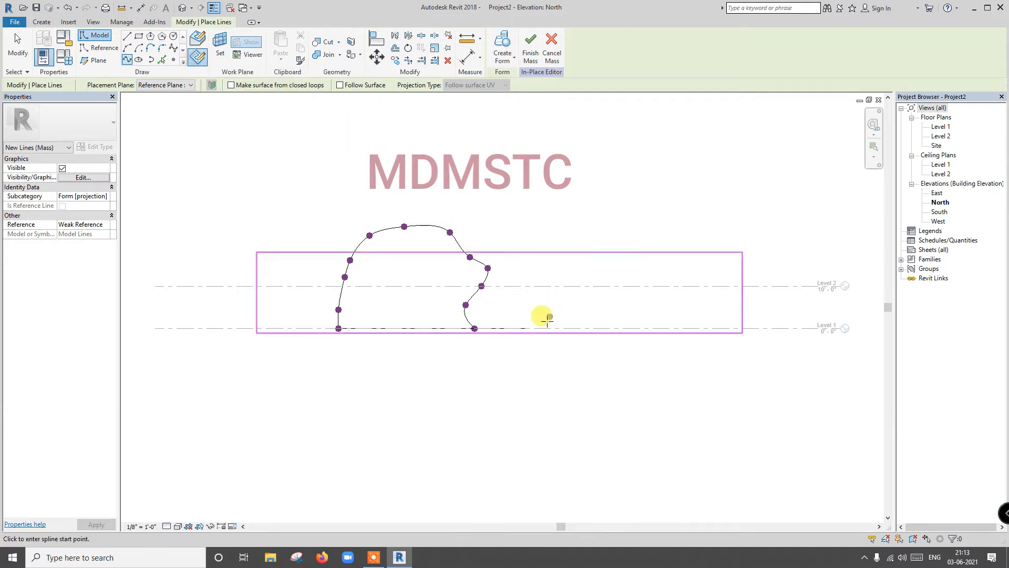
left_click(527, 328)
left_click(533, 299)
left_click(534, 276)
left_click(528, 235)
left_click(491, 210)
left_click(443, 199)
left_click(397, 207)
left_click(387, 262)
left_click(372, 297)
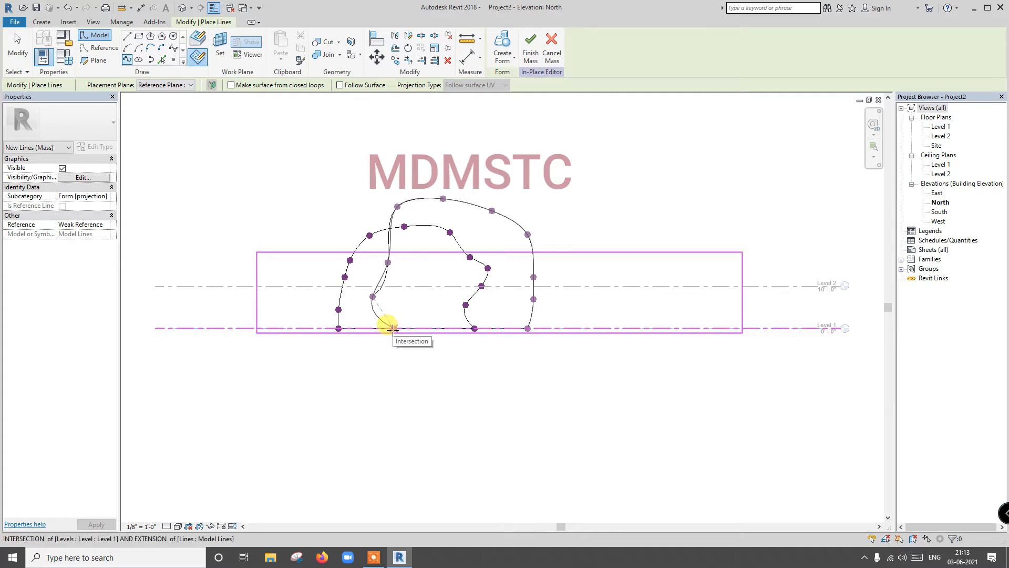
left_click(393, 328)
key("Escape")
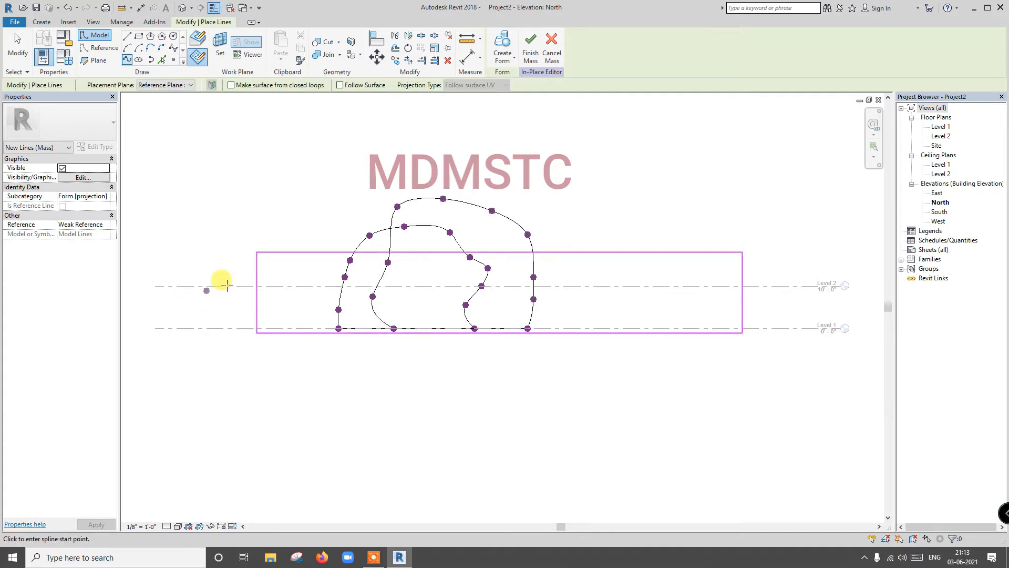
- Set the work plane to Reference Plane : 3 and draw a model line about 33' 6" long along Level 1, starting left of both arches
left_click(217, 60)
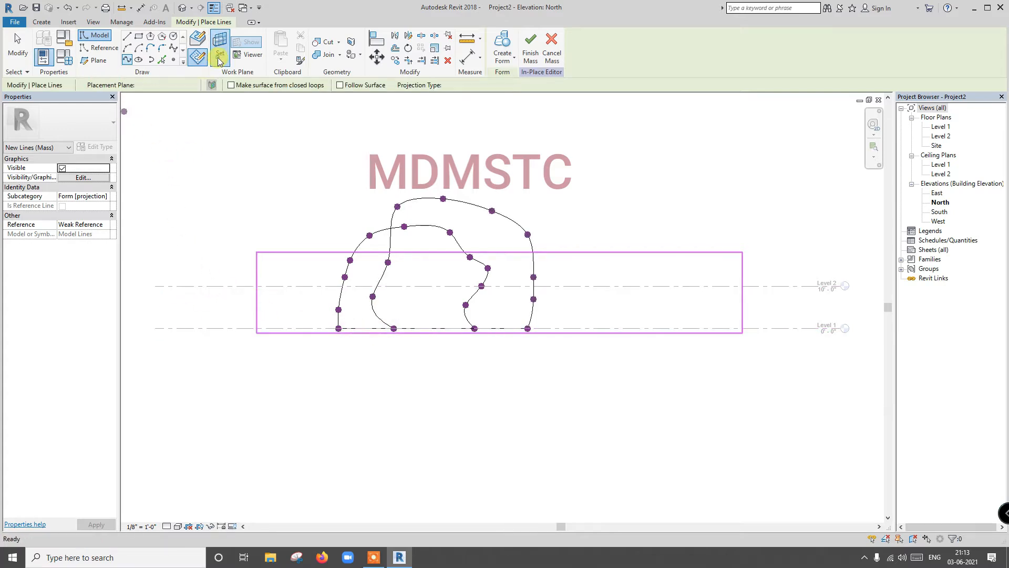
left_click(517, 220)
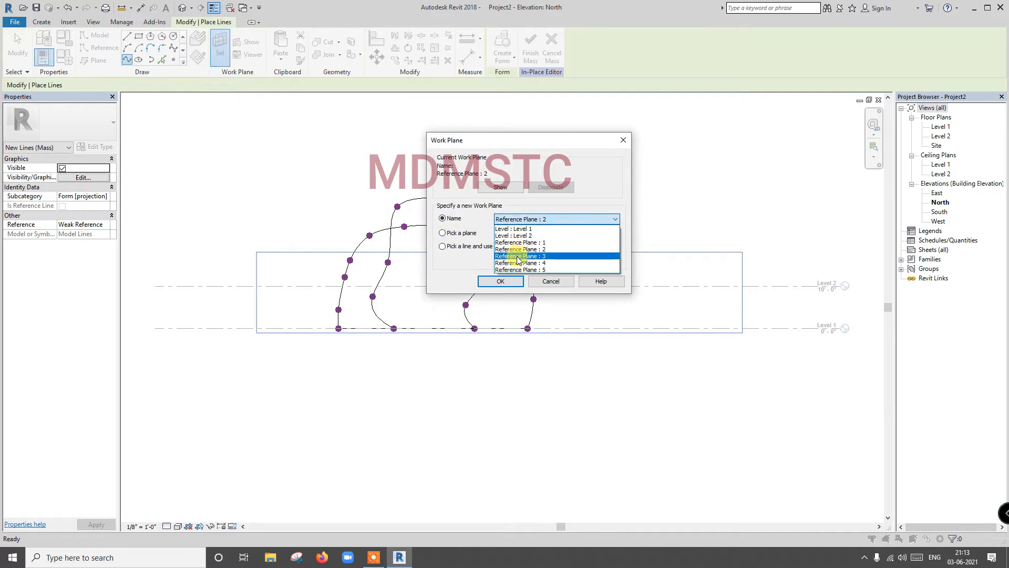
left_click(520, 257)
left_click(504, 281)
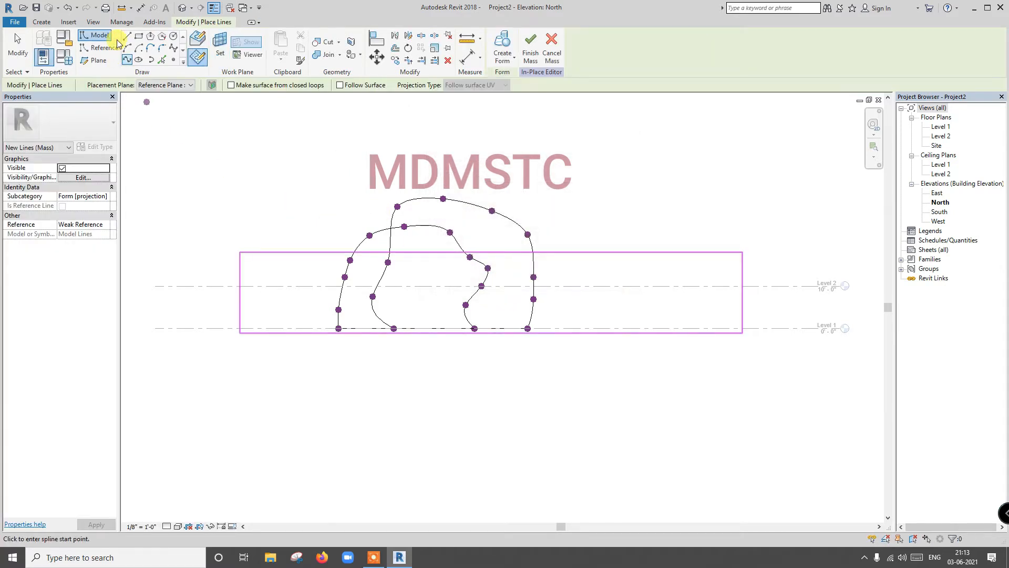
left_click(126, 37)
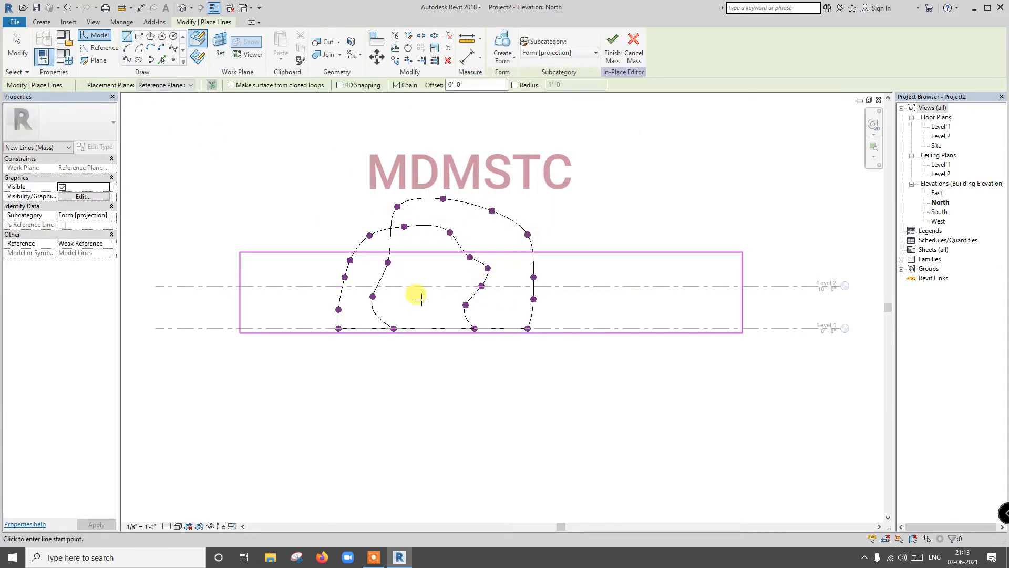
left_click(313, 327)
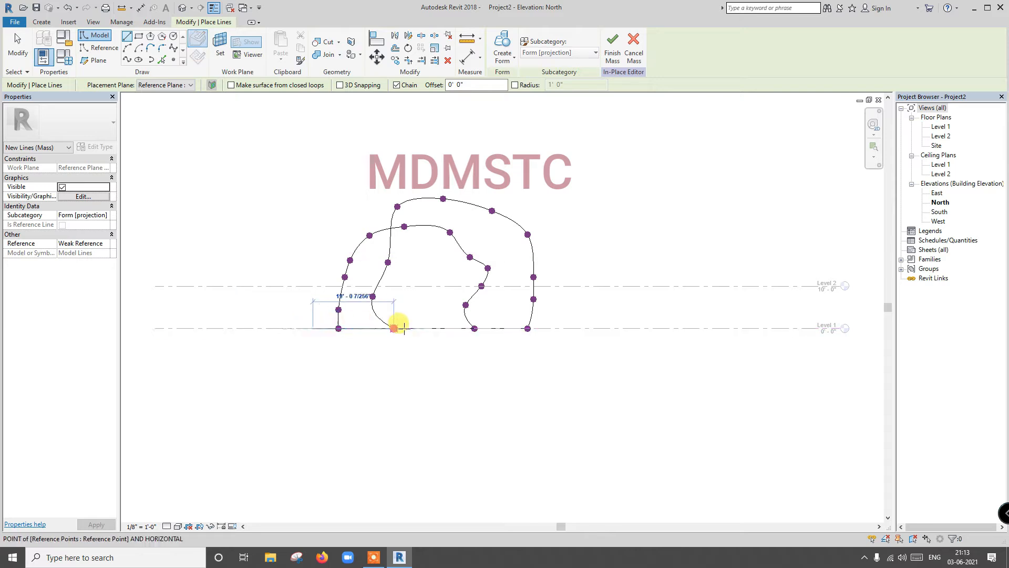
left_click(455, 328)
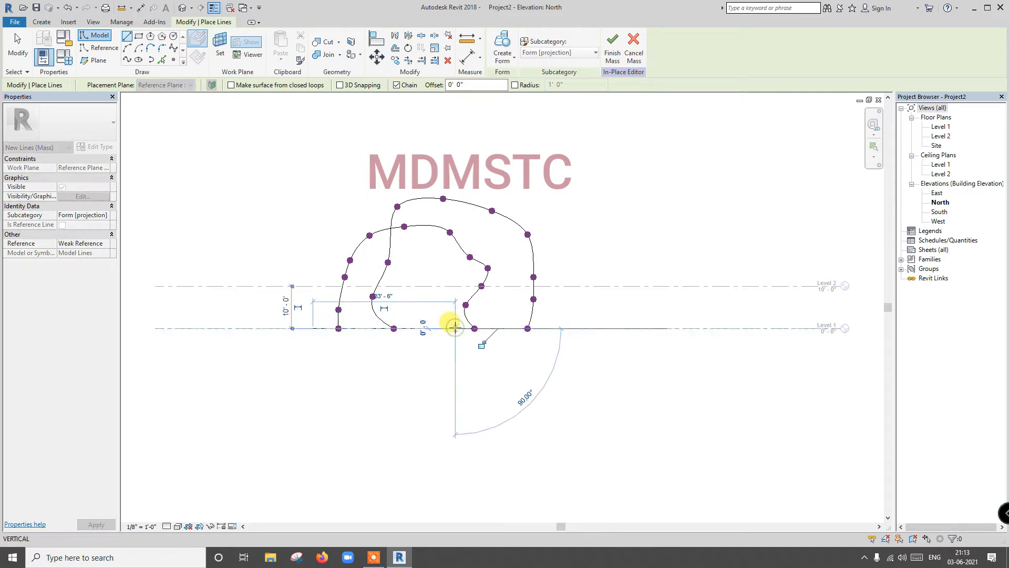
- Draw a third arched spline through points on Reference Plane 3, joining the right and left ends of its base line
left_click(126, 59)
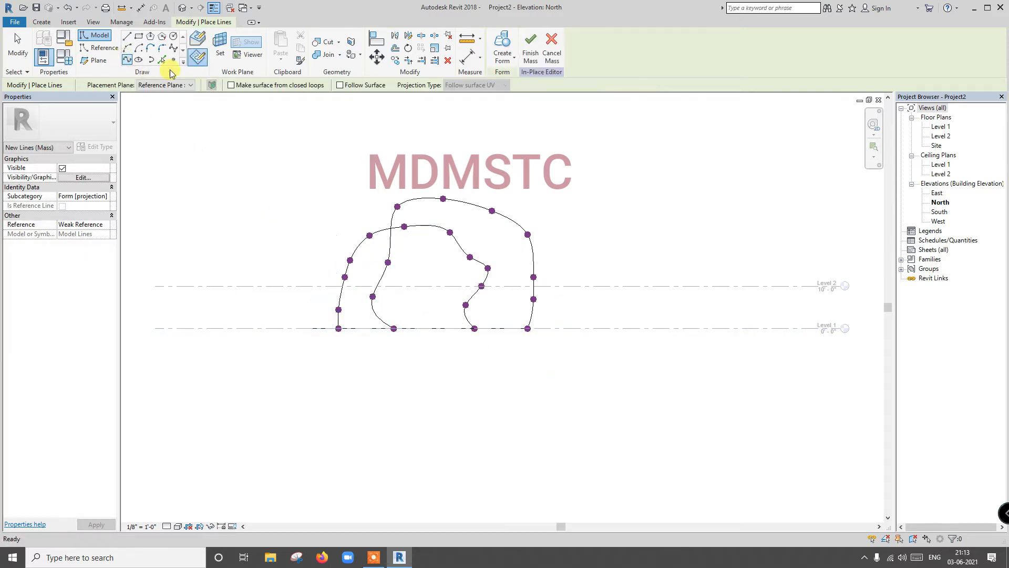
left_click(455, 328)
left_click(450, 300)
left_click(455, 275)
left_click(437, 240)
left_click(404, 227)
left_click(376, 216)
left_click(328, 220)
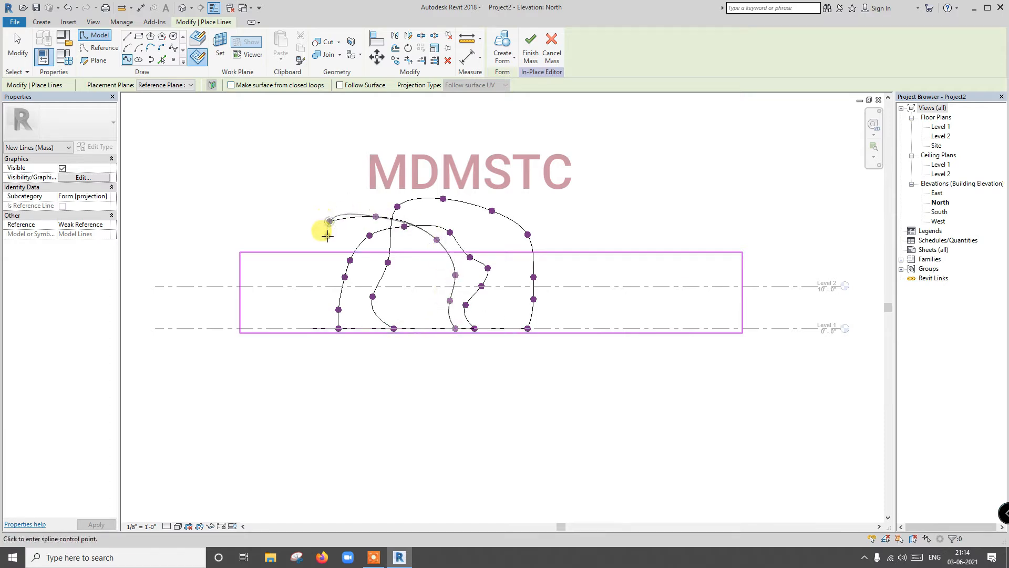
left_click(323, 242)
left_click(313, 268)
left_click(313, 296)
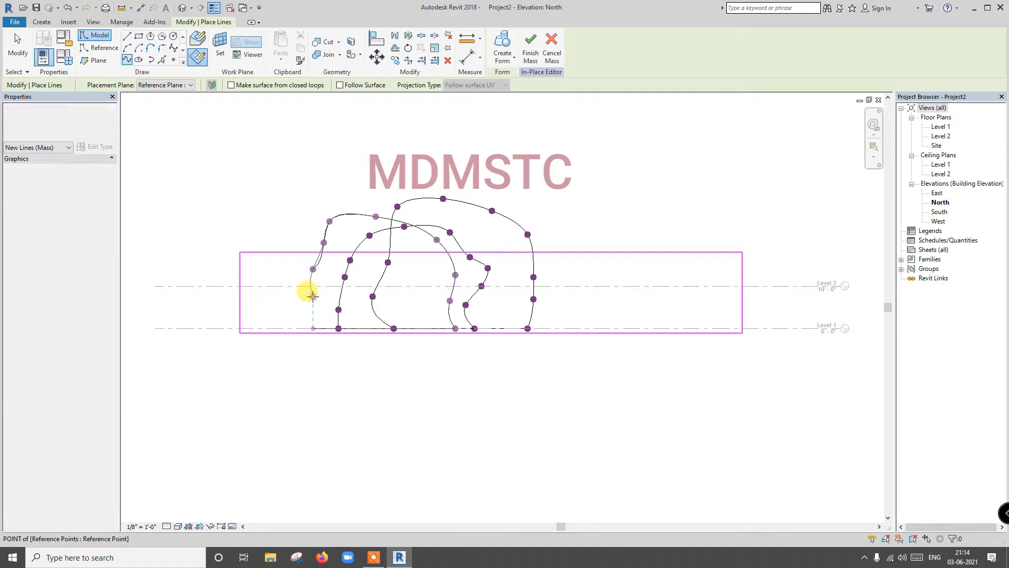
left_click(313, 326)
key("Escape")
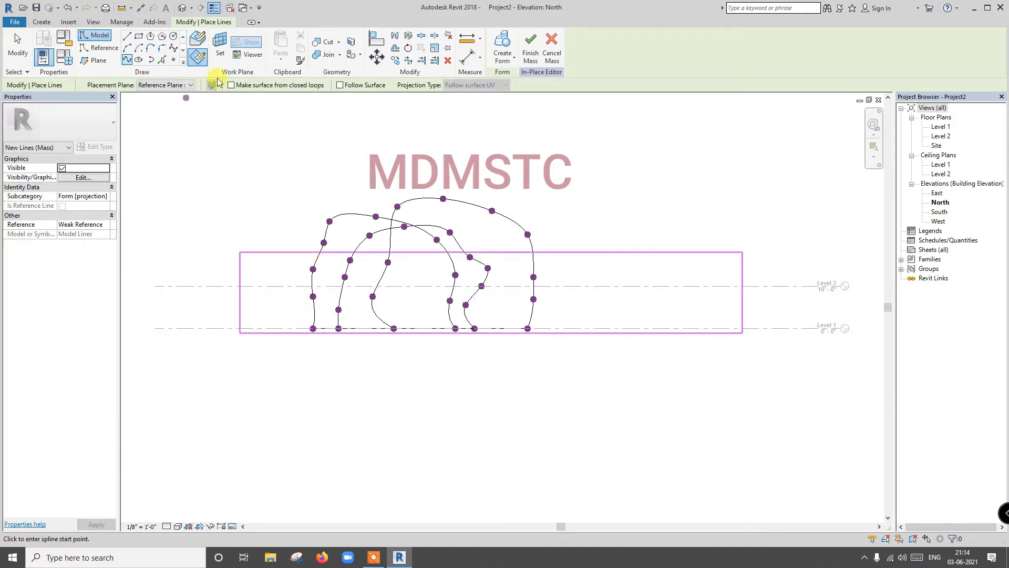
- Set the work plane to Reference Plane : 4 and draw a model line about 48' long along Level 1, ending right of all arches
left_click(220, 48)
left_click(592, 221)
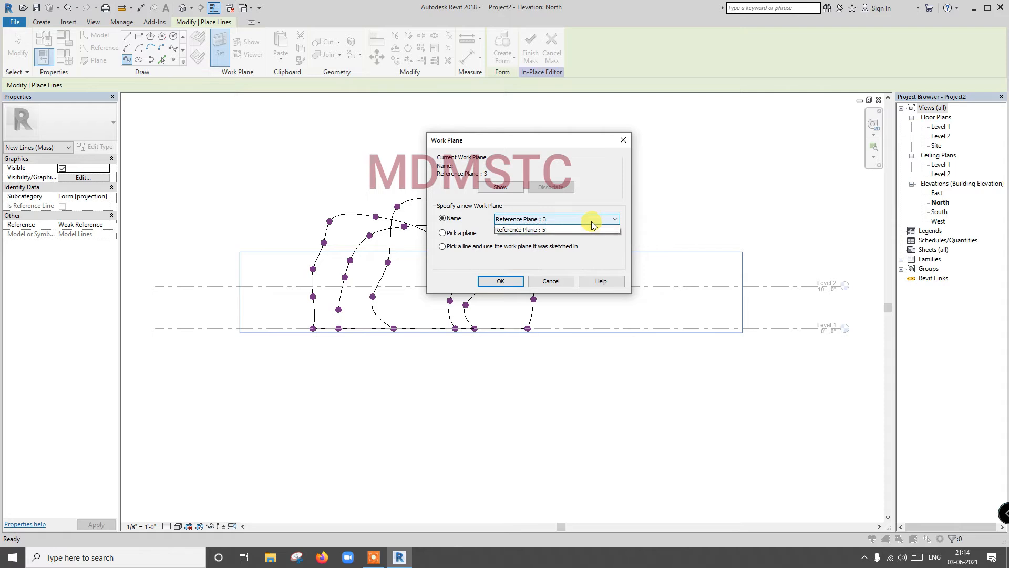
left_click(535, 261)
left_click(500, 282)
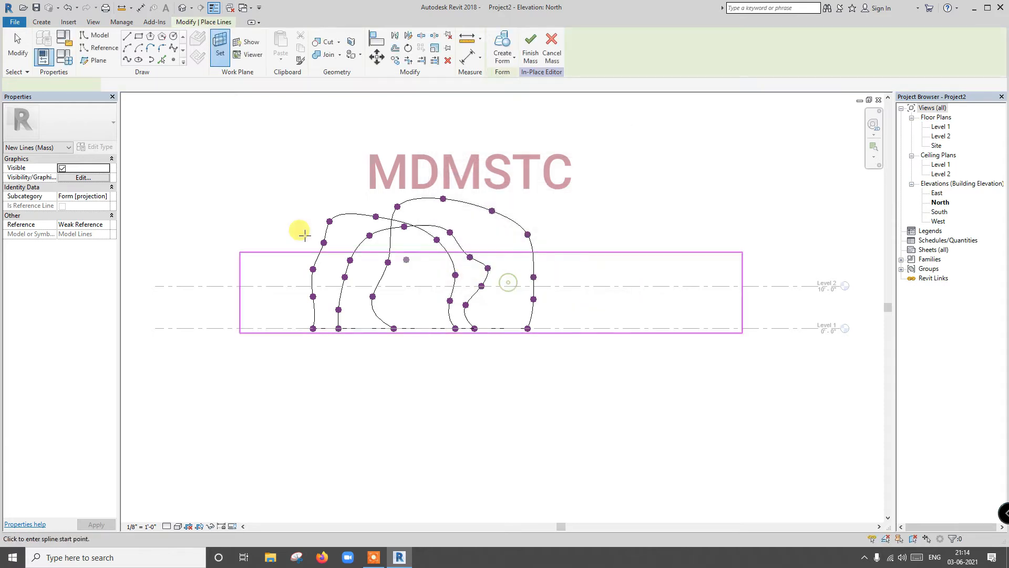
left_click(128, 37)
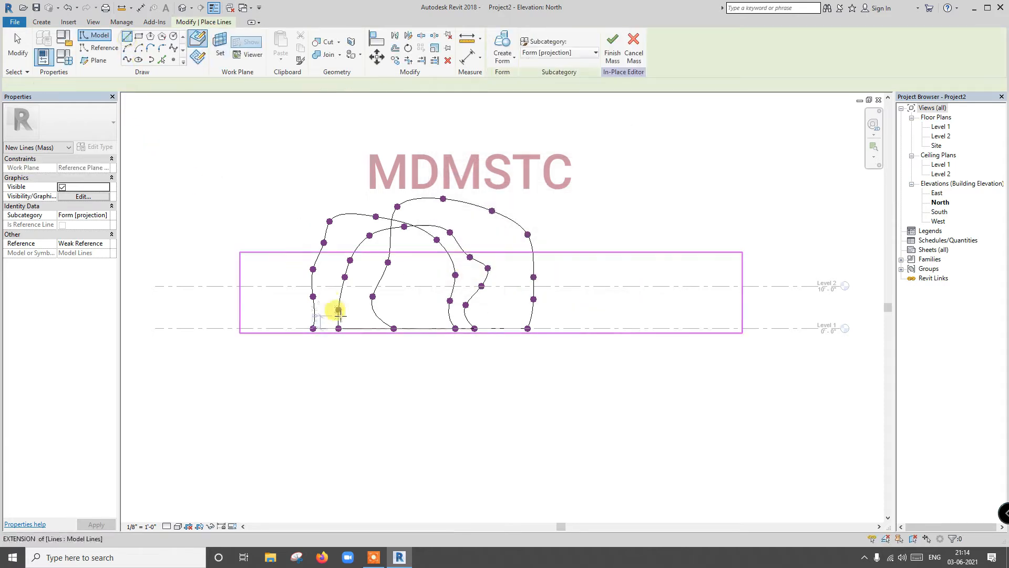
left_click(357, 327)
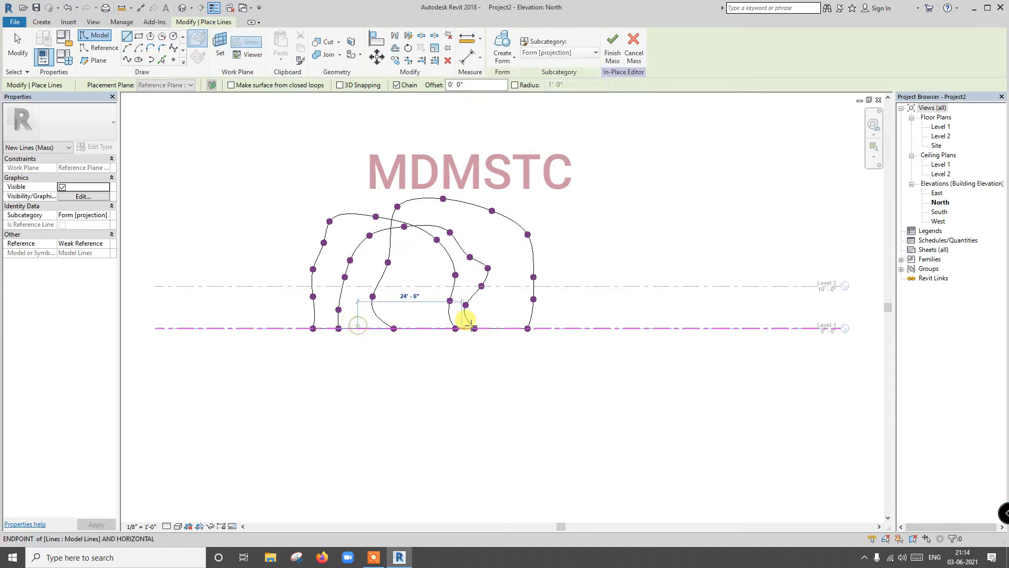
left_click(560, 326)
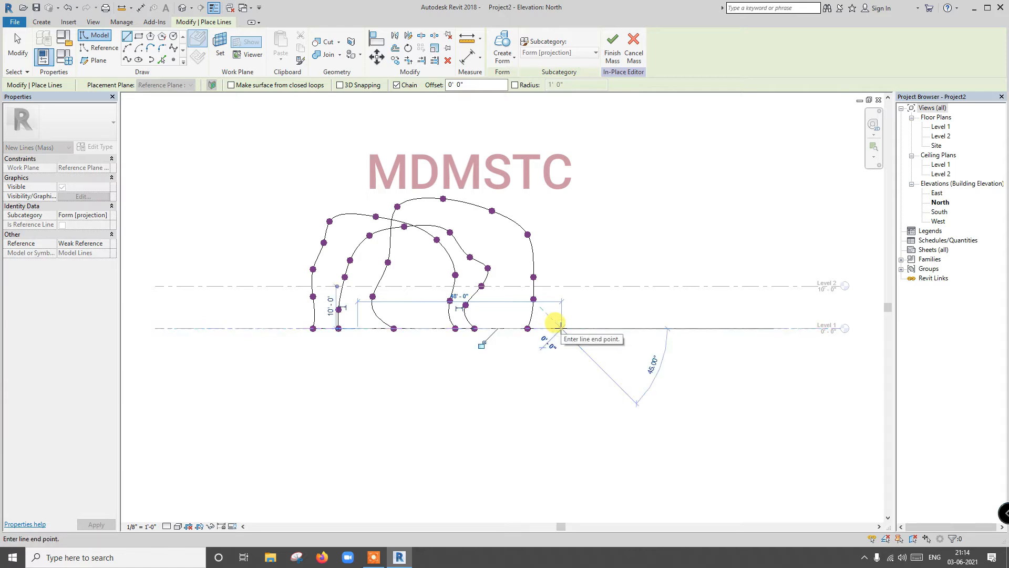
- Draw a fourth arched spline through points on Reference Plane 4, from its base line's right end back down to Level 1
left_click(128, 61)
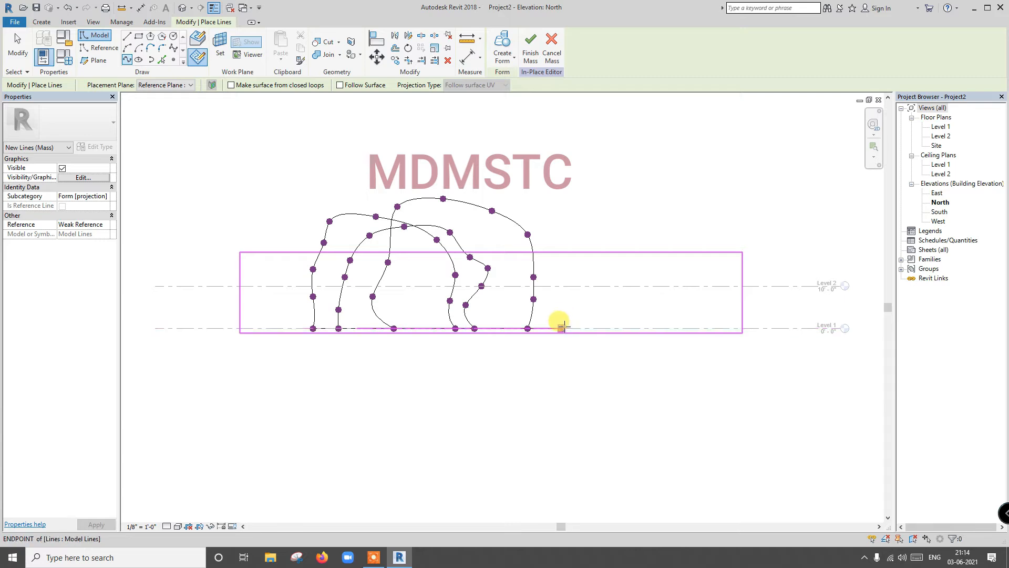
left_click(561, 328)
left_click(561, 305)
left_click(570, 277)
left_click(569, 231)
left_click(528, 207)
left_click(427, 214)
left_click(400, 246)
left_click(400, 255)
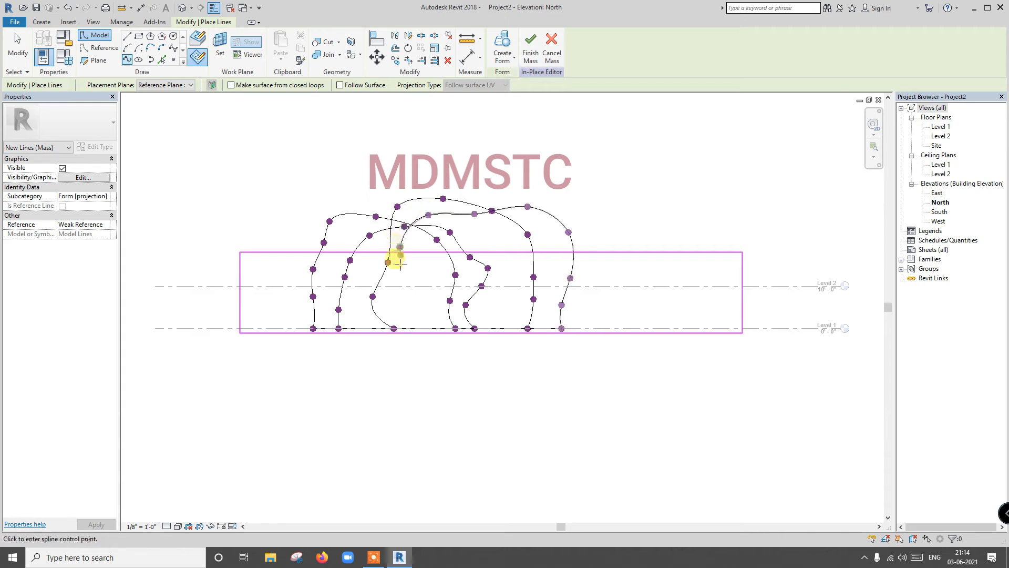
left_click(400, 285)
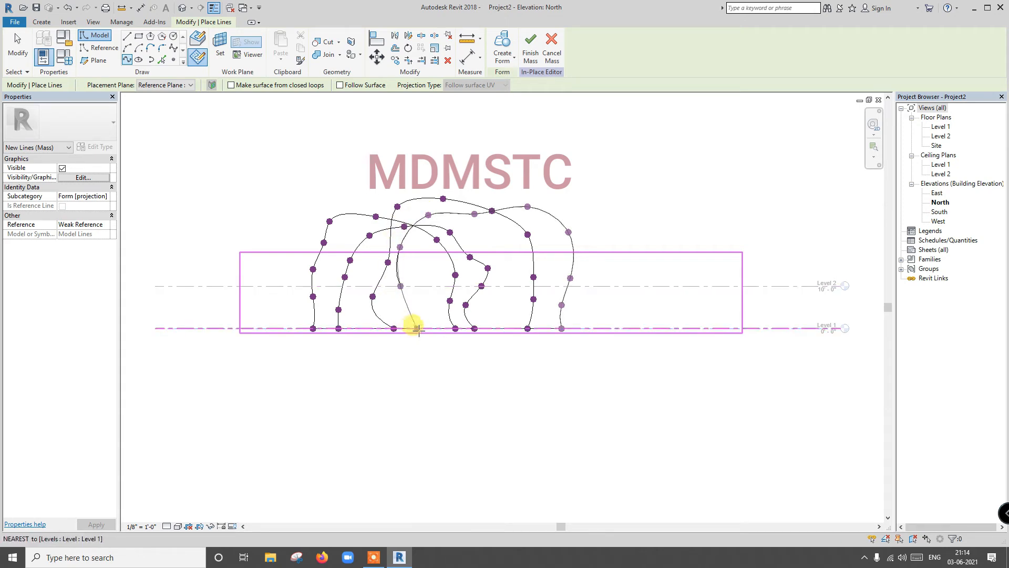
left_click(406, 328)
key("Escape")
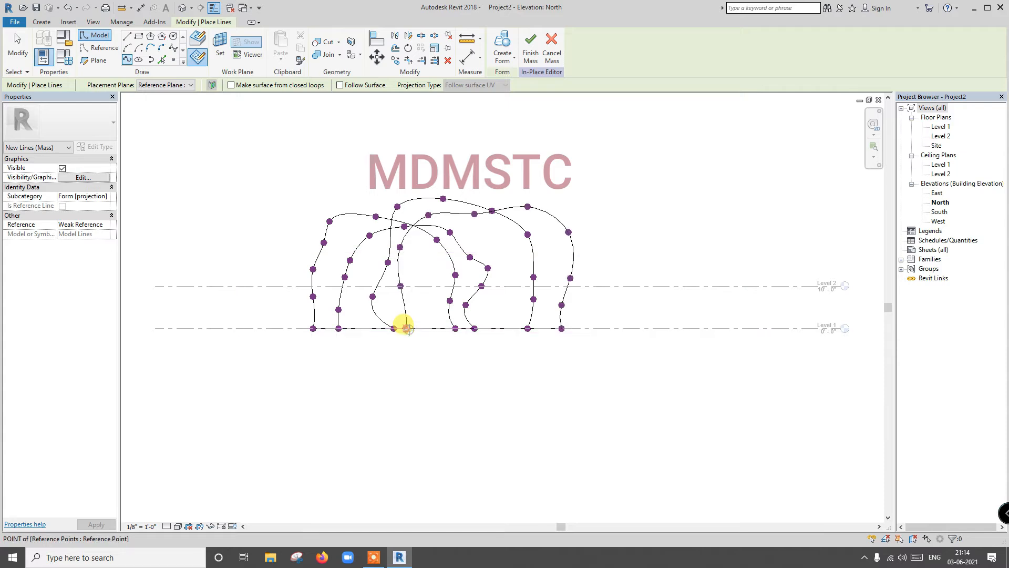
- Set the work plane to Reference Plane : 5 and draw a model line along Level 1, ending between the first and third arches' right feet
left_click(224, 62)
left_click(526, 218)
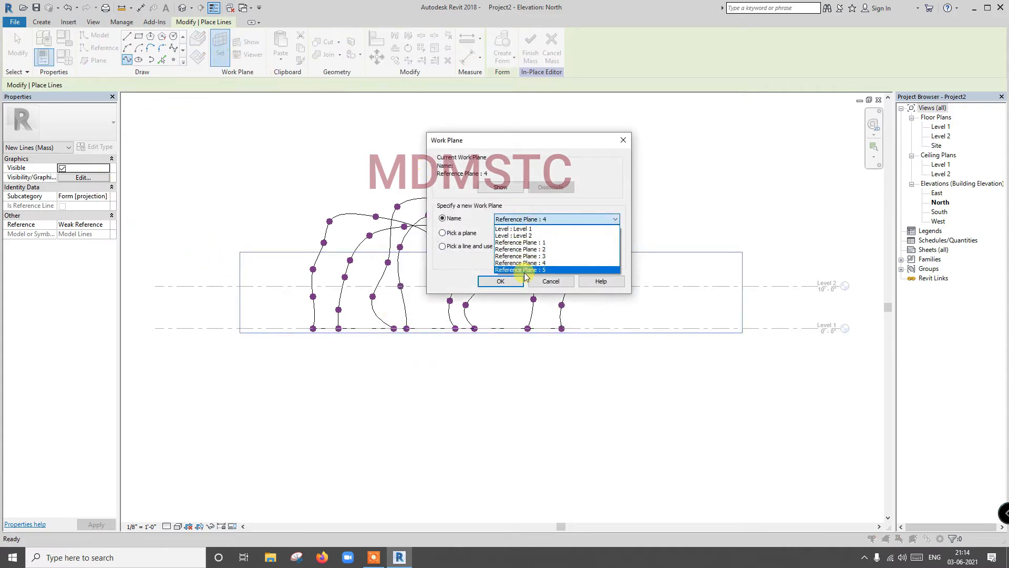
left_click(523, 269)
left_click(508, 282)
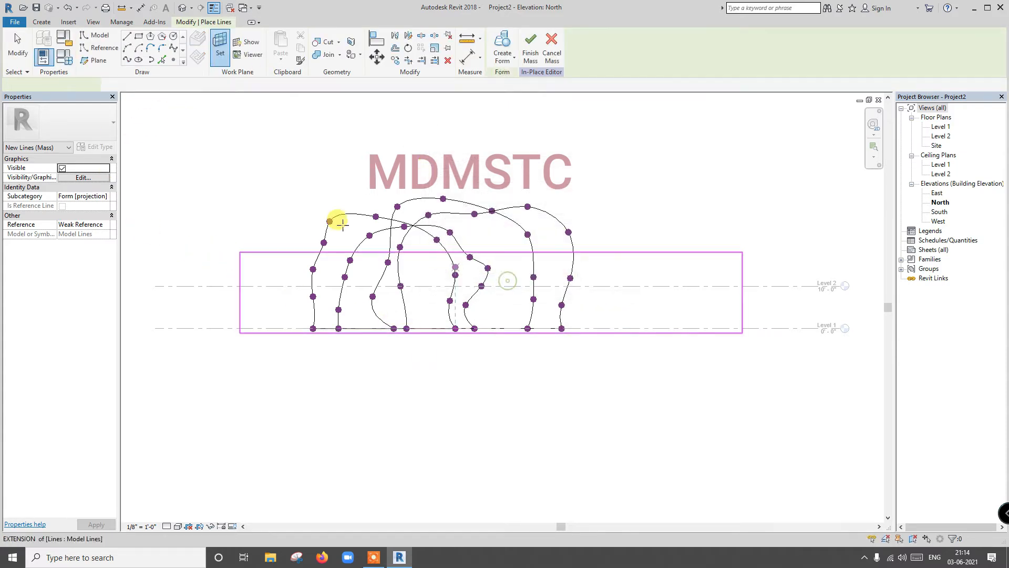
left_click(127, 36)
left_click(362, 325)
key("Escape")
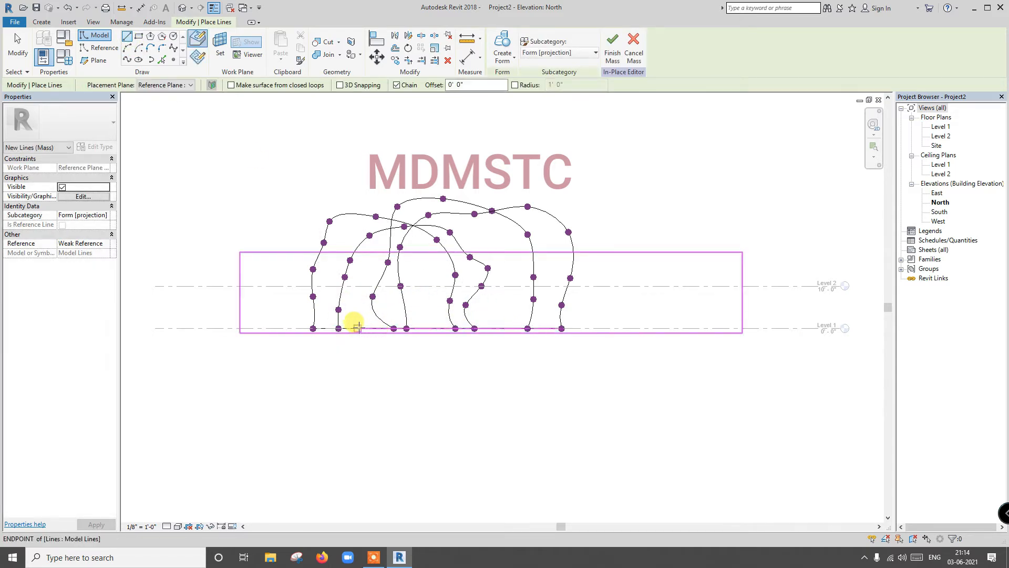
left_click(357, 328)
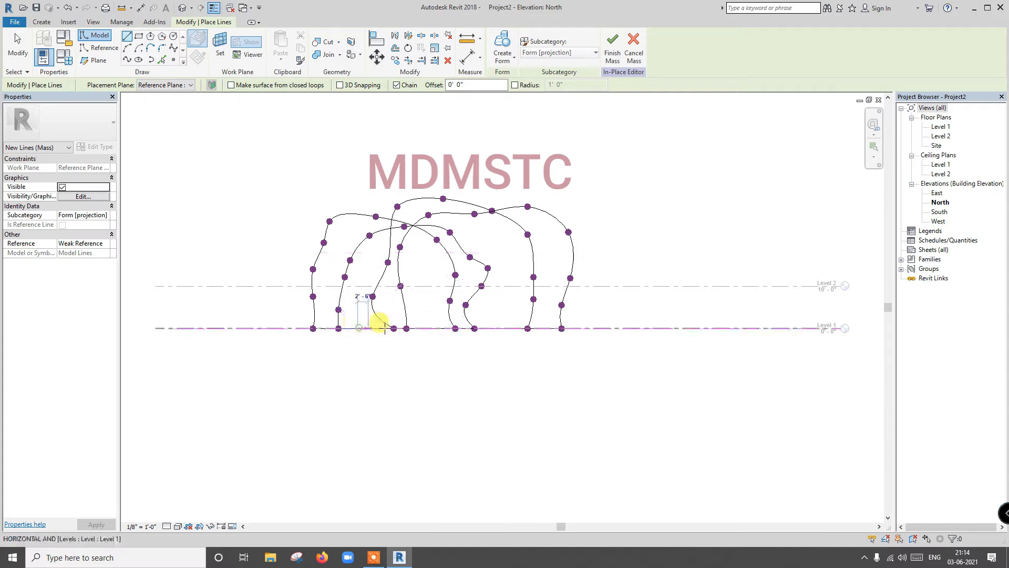
left_click(509, 328)
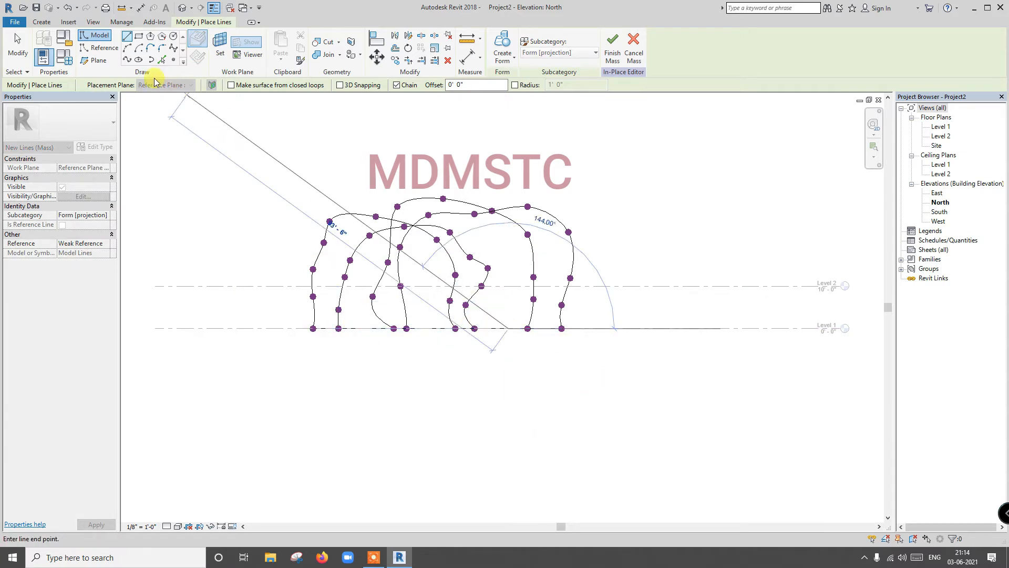
- Draw a fifth arched spline through points on Reference Plane 5, from its base line's right end back down to Level 1
left_click(127, 60)
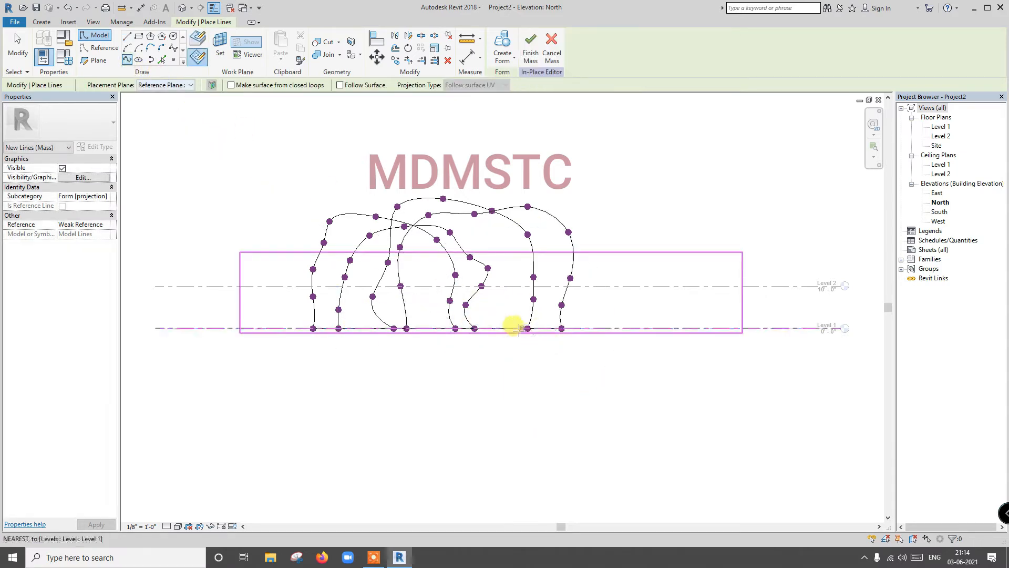
left_click(508, 328)
left_click(508, 305)
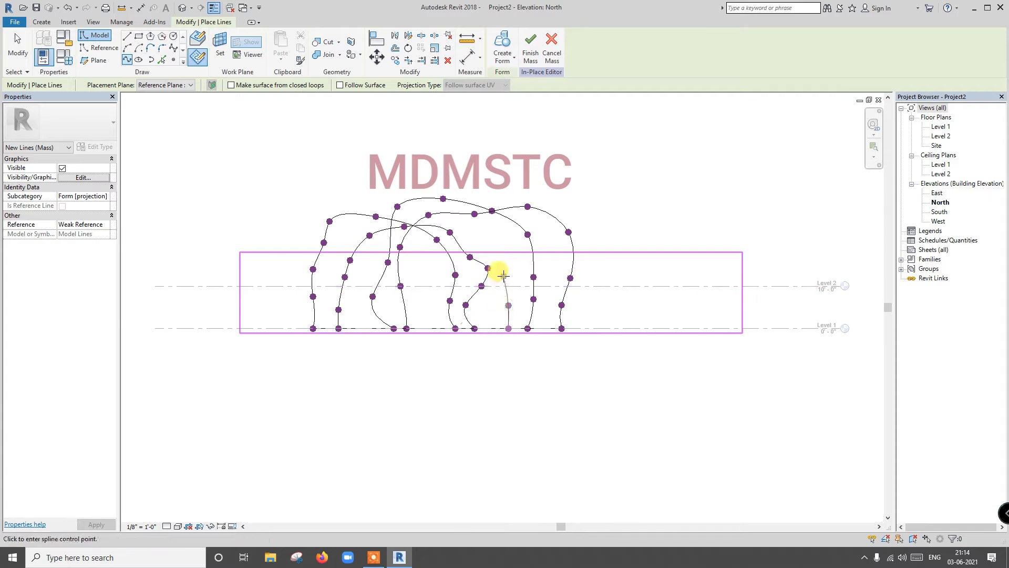
left_click(490, 235)
left_click(455, 221)
left_click(413, 210)
left_click(401, 214)
left_click(364, 227)
left_click(359, 266)
left_click(357, 307)
left_click(364, 329)
key("Escape")
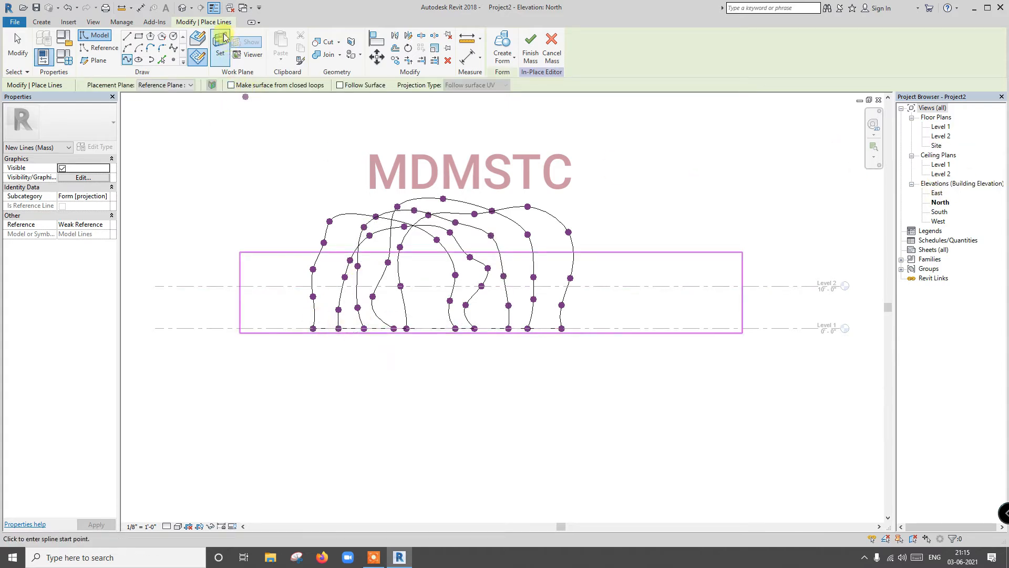
- In the default 3D view, shorten the overlong base line of the second profile so it ends at its spline's endpoint
left_click(183, 8)
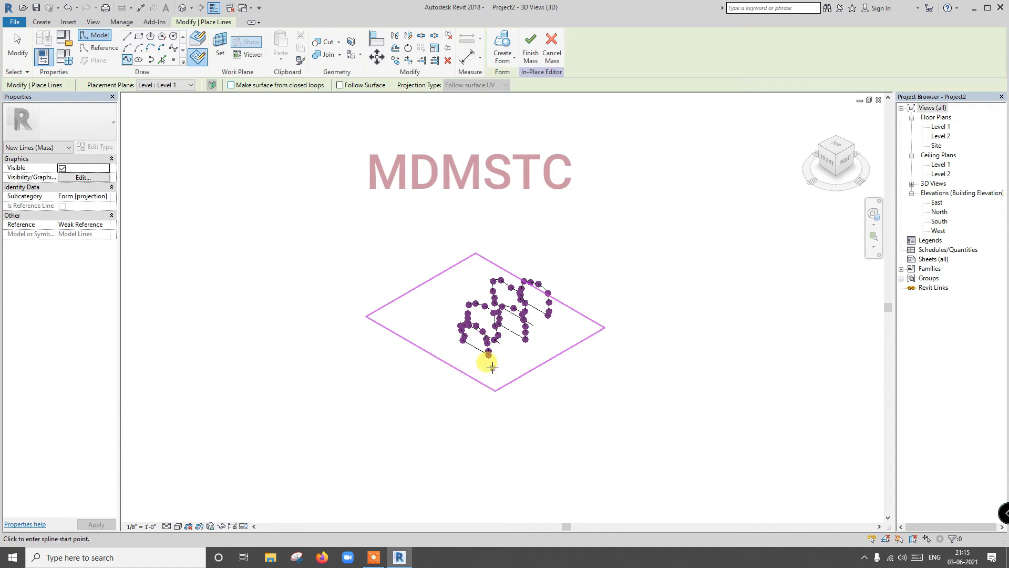
scroll(484, 357, "up", 5)
key("Escape")
key("Escape")
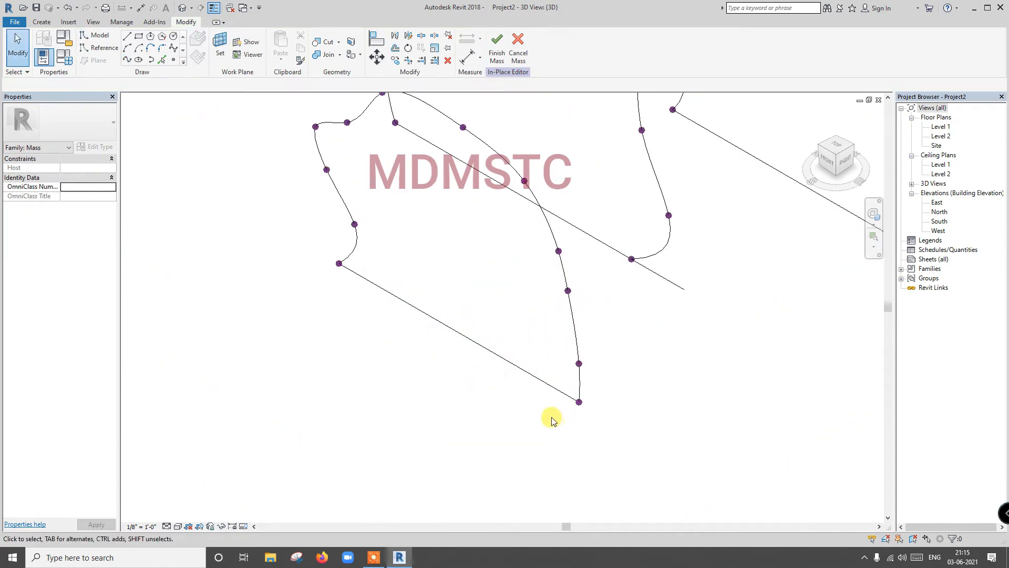
scroll(549, 418, "down", 2)
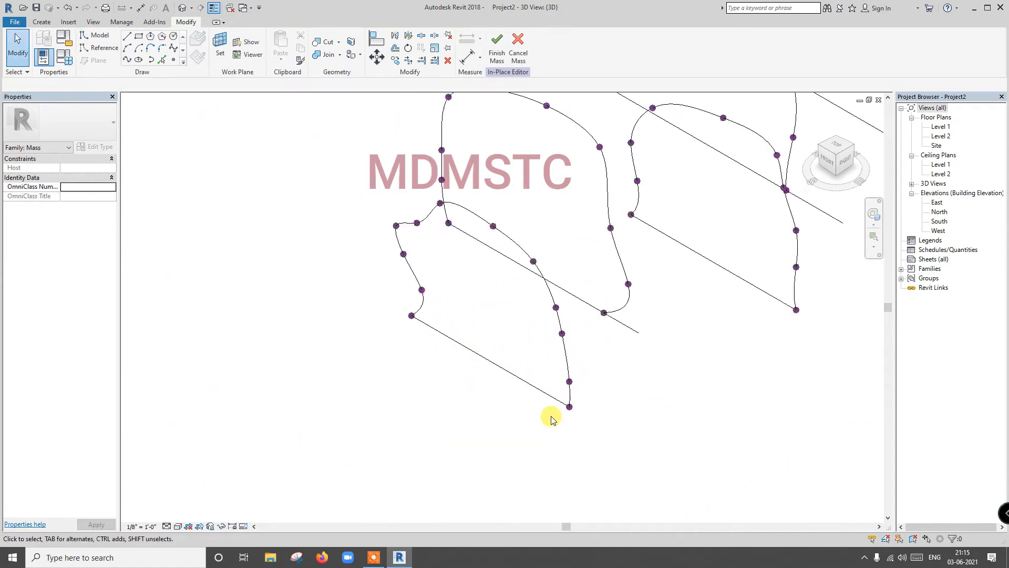
left_click(638, 333)
left_click_drag(638, 334, 603, 312)
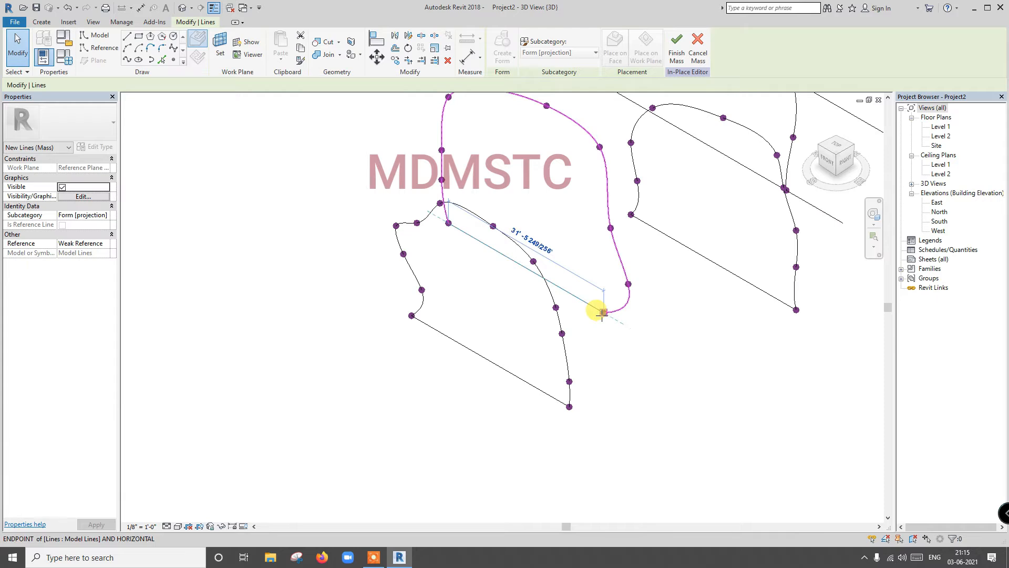
scroll(603, 362, "down", 2)
- Shorten the 48' base line on Reference Plane 4 to 36' 6" so it ends at its spline's endpoint
left_click(754, 267)
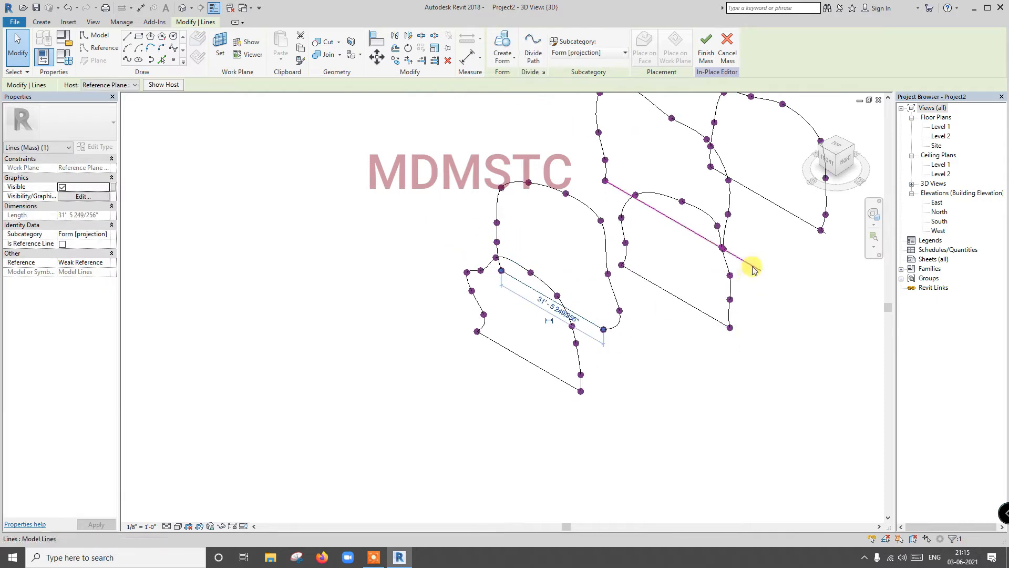
scroll(751, 243, "up", 4)
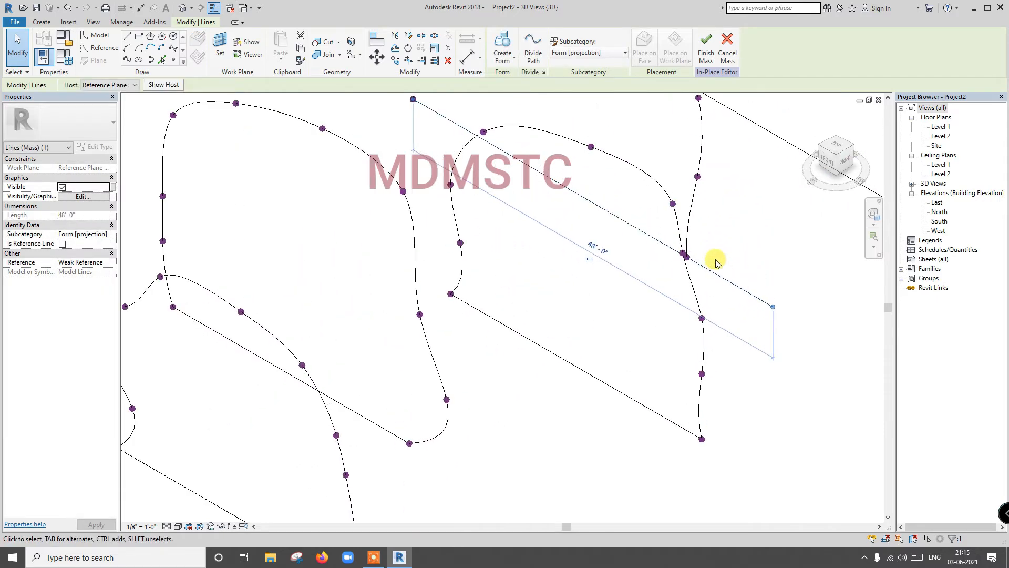
scroll(716, 261, "up", 2)
scroll(747, 272, "up", 2)
left_click_drag(802, 339, 657, 253)
scroll(604, 322, "up", 4)
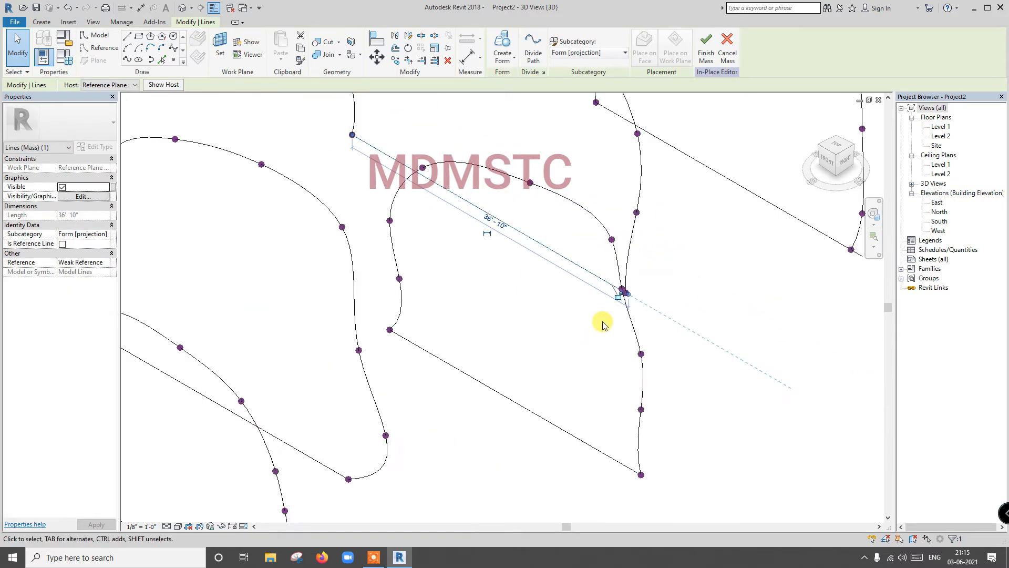
left_click(648, 281)
scroll(632, 301, "up", 2)
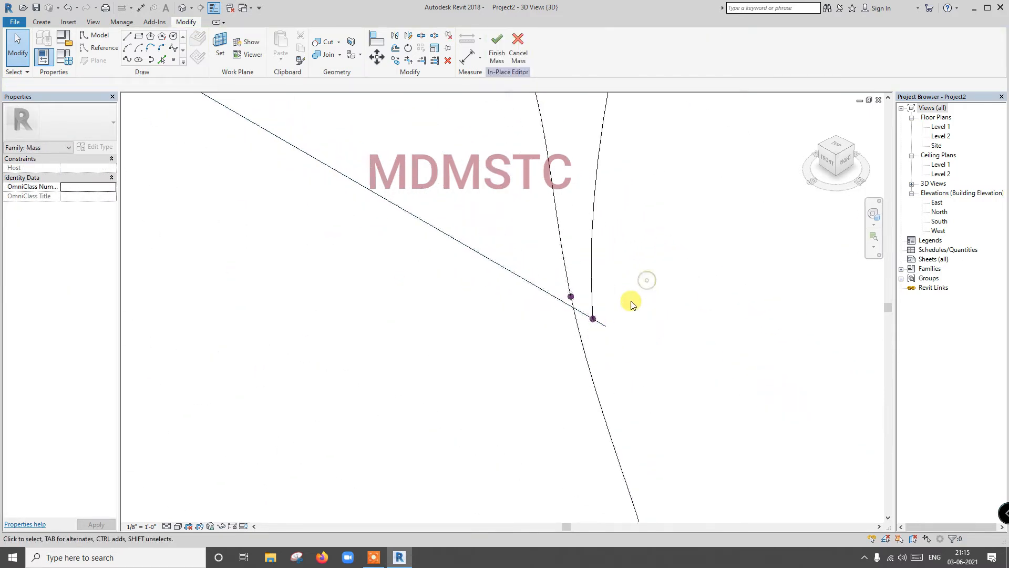
left_click(605, 330)
left_click_drag(604, 332, 587, 322)
scroll(607, 349, "down", 3)
scroll(605, 352, "down", 5)
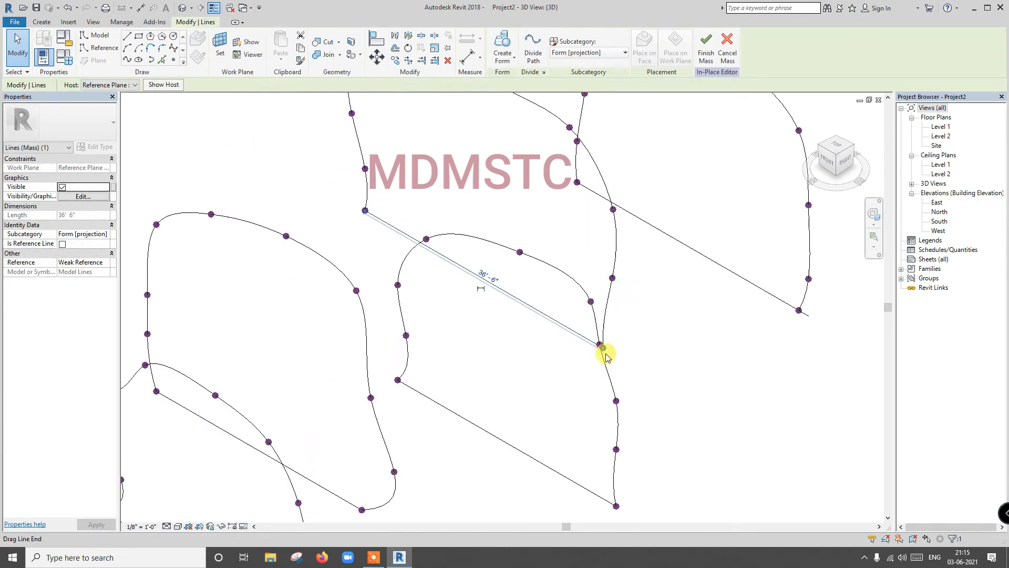
- Shorten the base line on Reference Plane 5 to 34' so it meets its spline's endpoint, and check the other profiles
scroll(757, 318, "up", 5)
left_click_drag(687, 369, 661, 360)
scroll(662, 376, "down", 5)
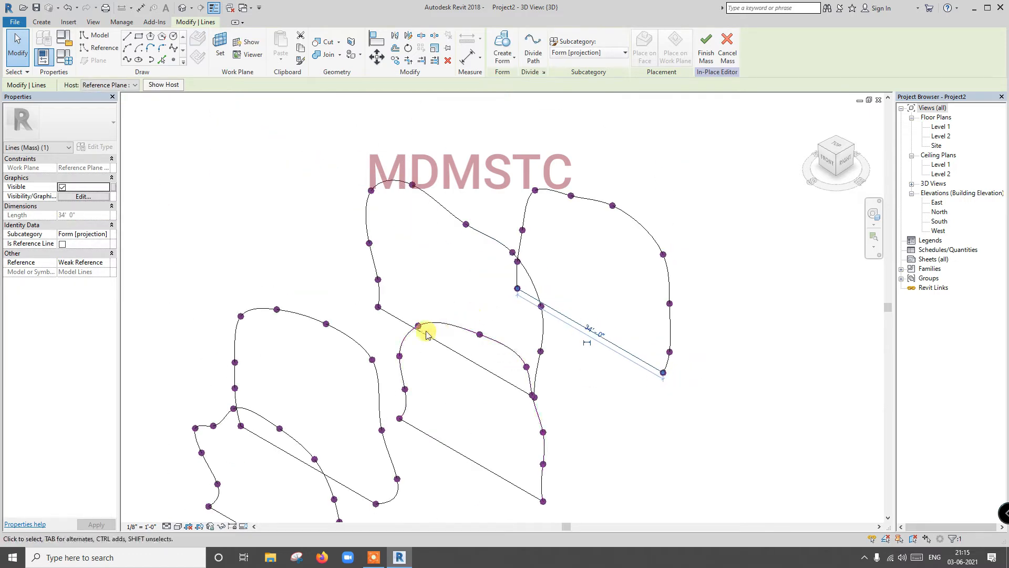
left_click(398, 320)
left_click(430, 437)
scroll(455, 417, "down", 2)
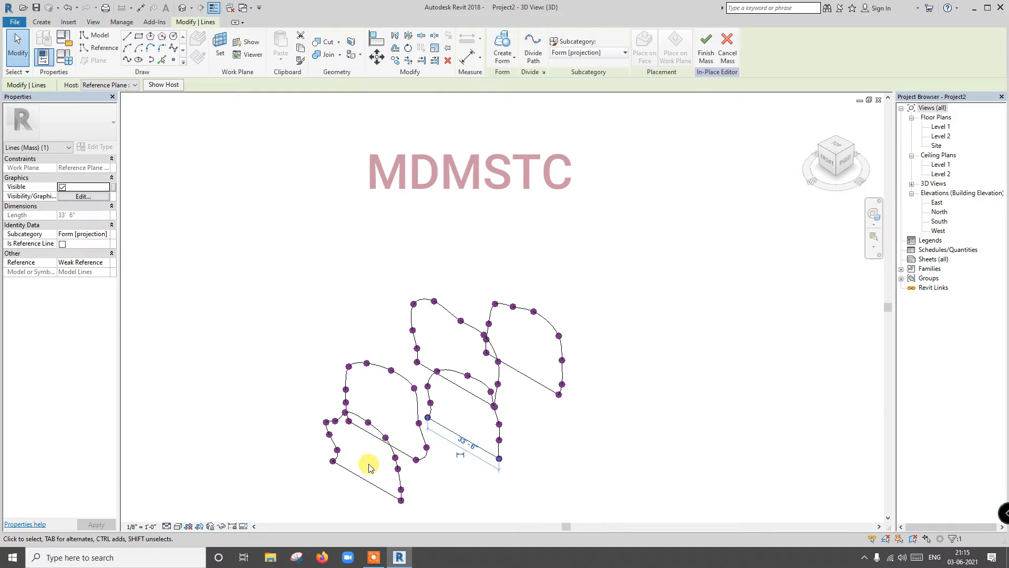
scroll(369, 467, "down", 2)
left_click(268, 268)
left_click_drag(268, 268, 308, 380)
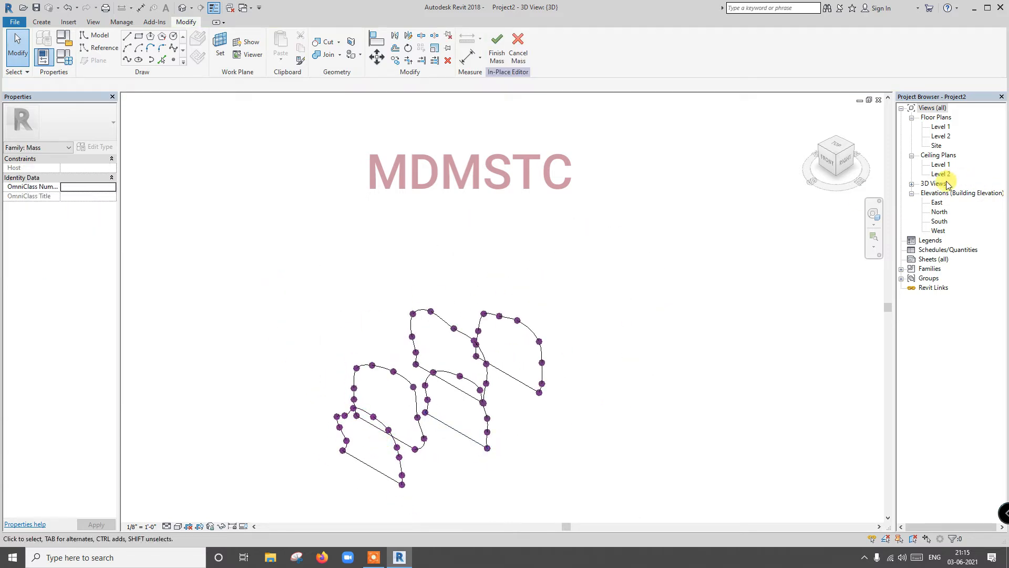
- In the Level 1 floor plan, select the whole middle profile and shift it slightly left along its reference plane
double_click(941, 129)
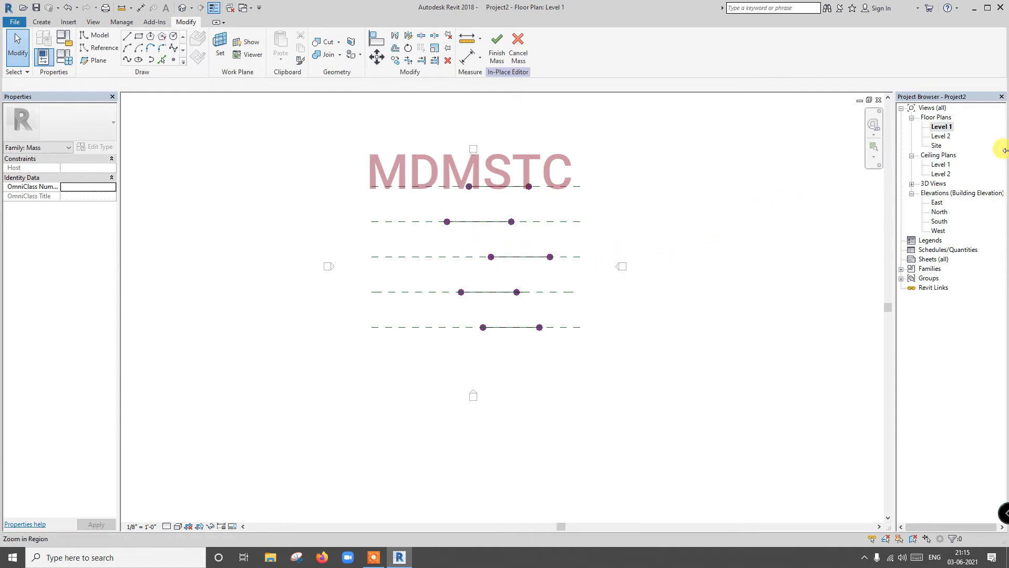
left_click(912, 184)
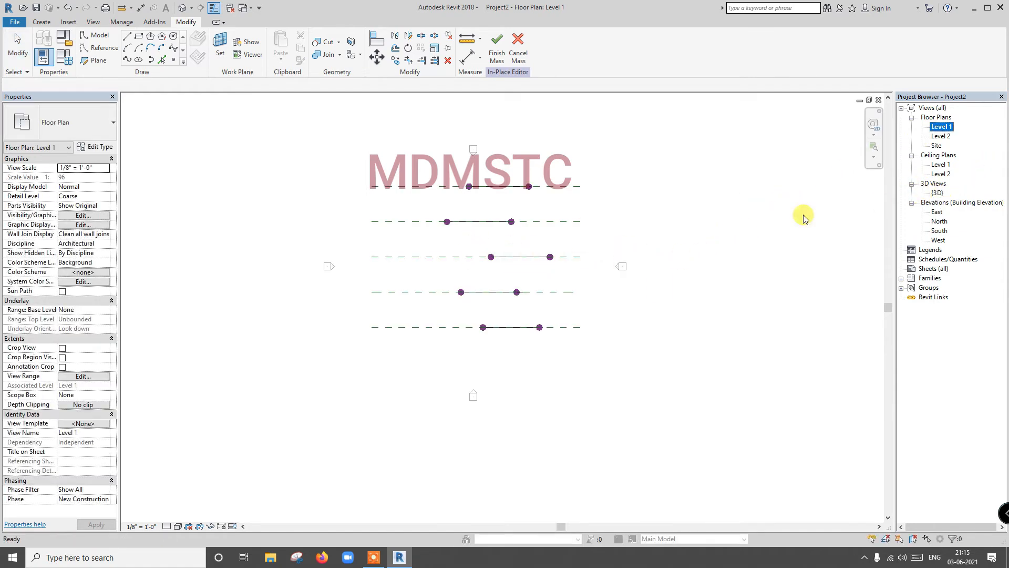
left_click(541, 271)
left_click_drag(480, 235, 578, 275)
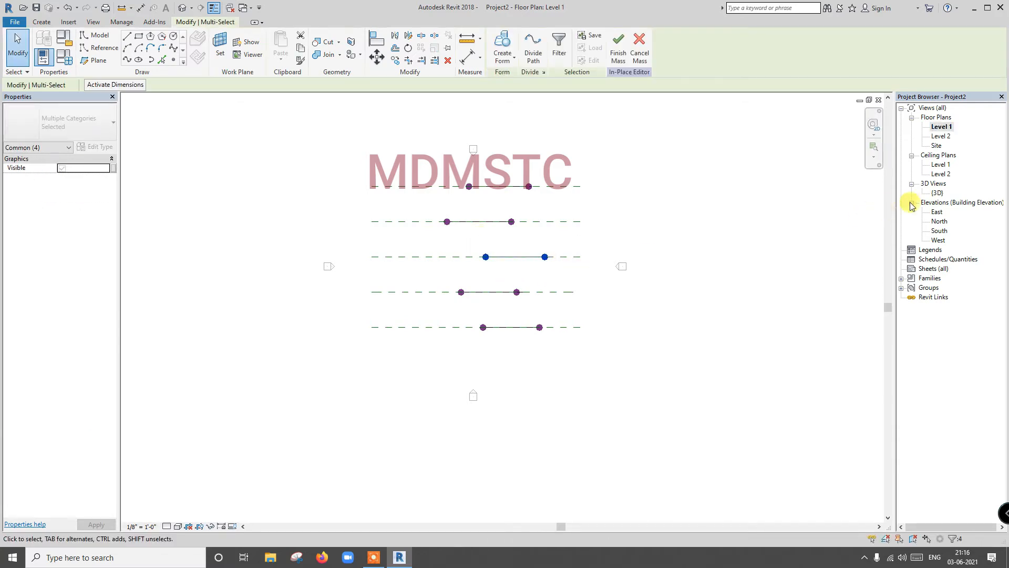
- Return to the 3D view, select all five closed profiles and create a solid form through them
double_click(937, 193)
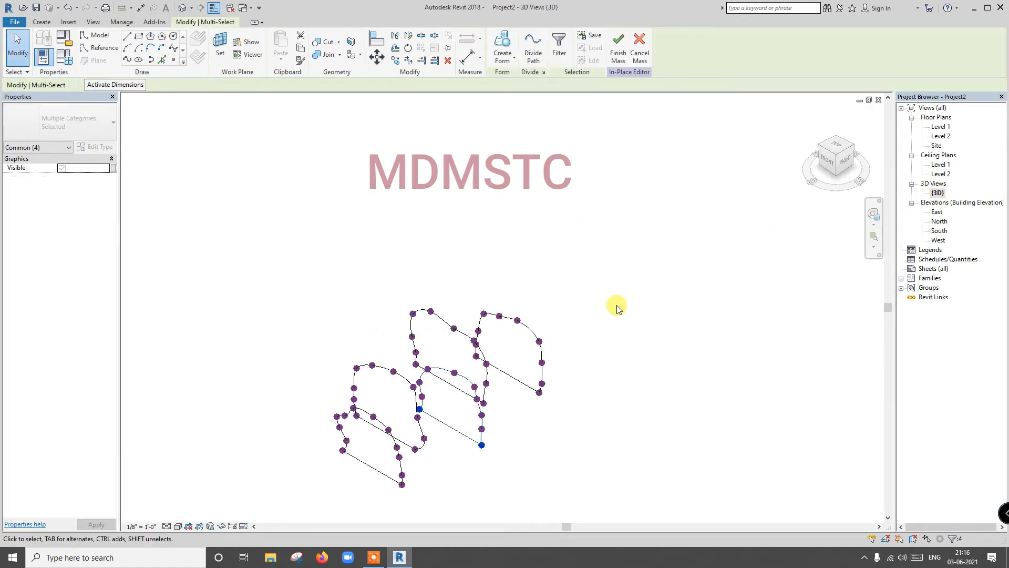
scroll(578, 269, "down", 2)
left_click_drag(370, 255, 616, 445)
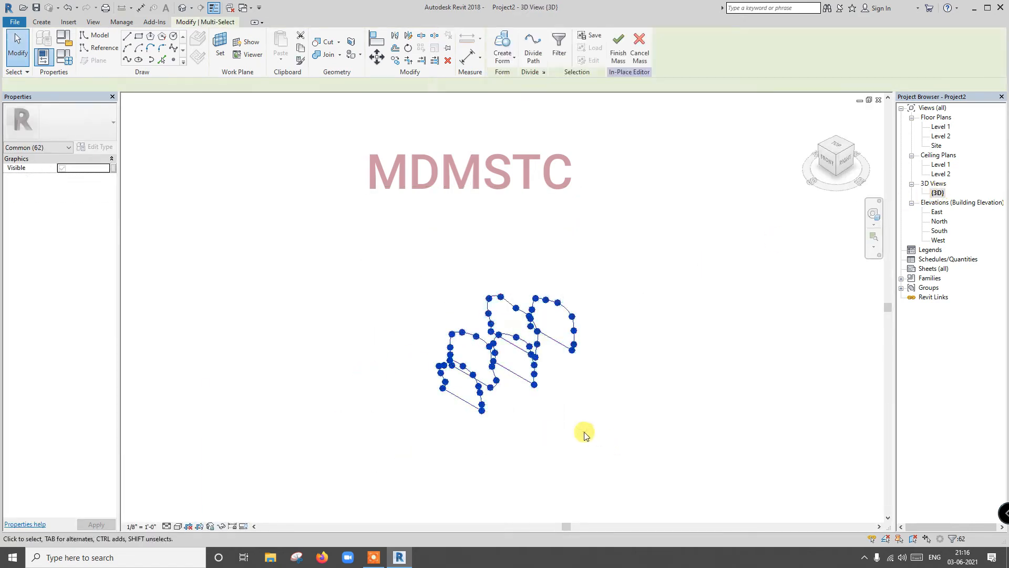
left_click(507, 59)
left_click(503, 78)
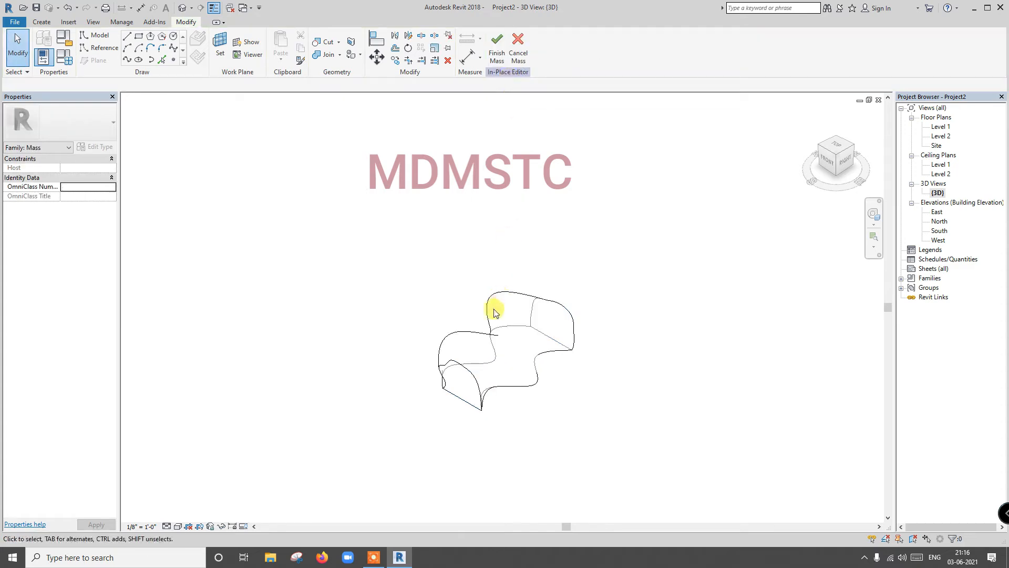
- Divide the surfaces of the whole lofted form and apply the Rectangle pattern to them
left_click_drag(389, 284, 591, 434)
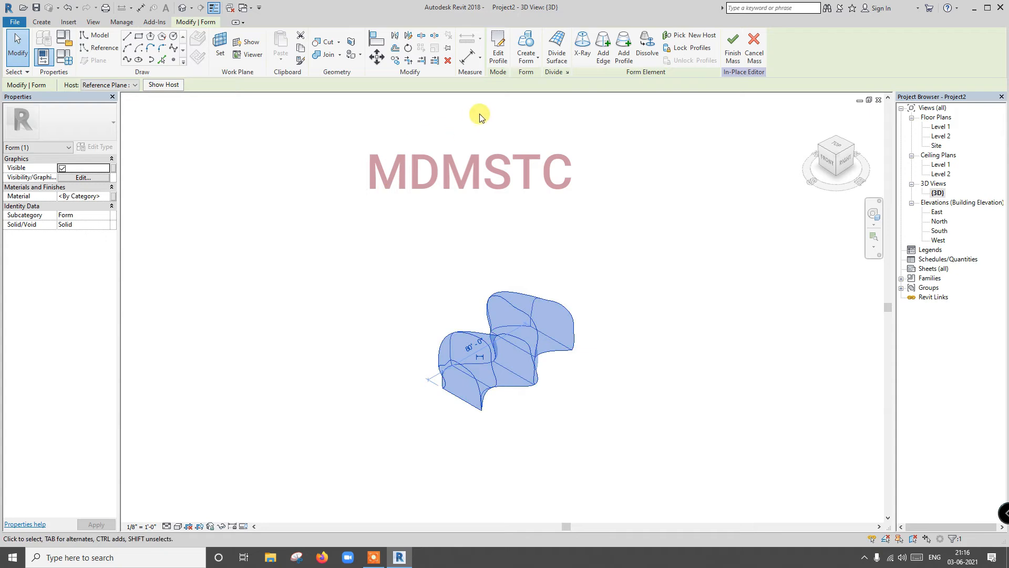
left_click(561, 62)
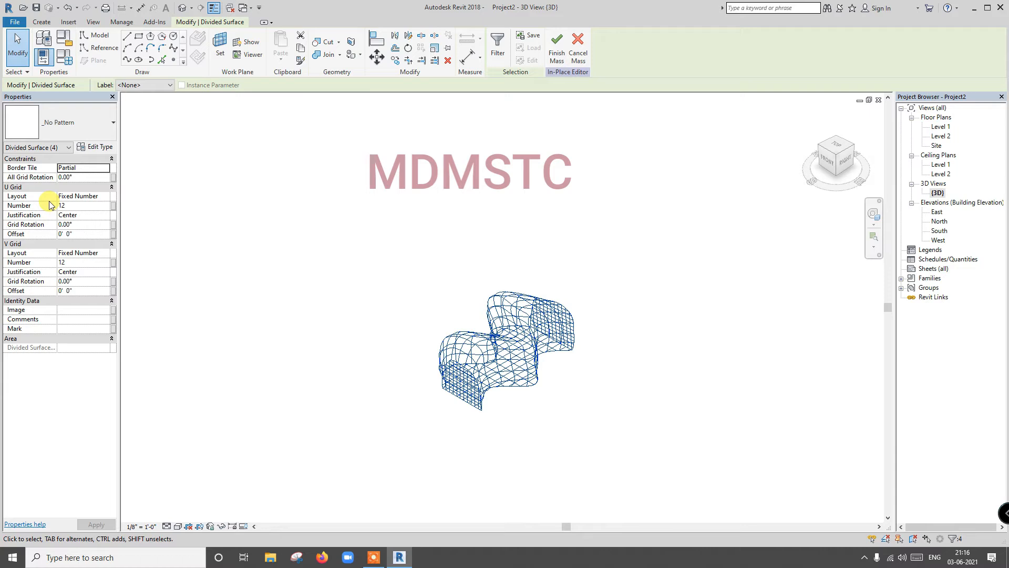
scroll(486, 358, "up", 5)
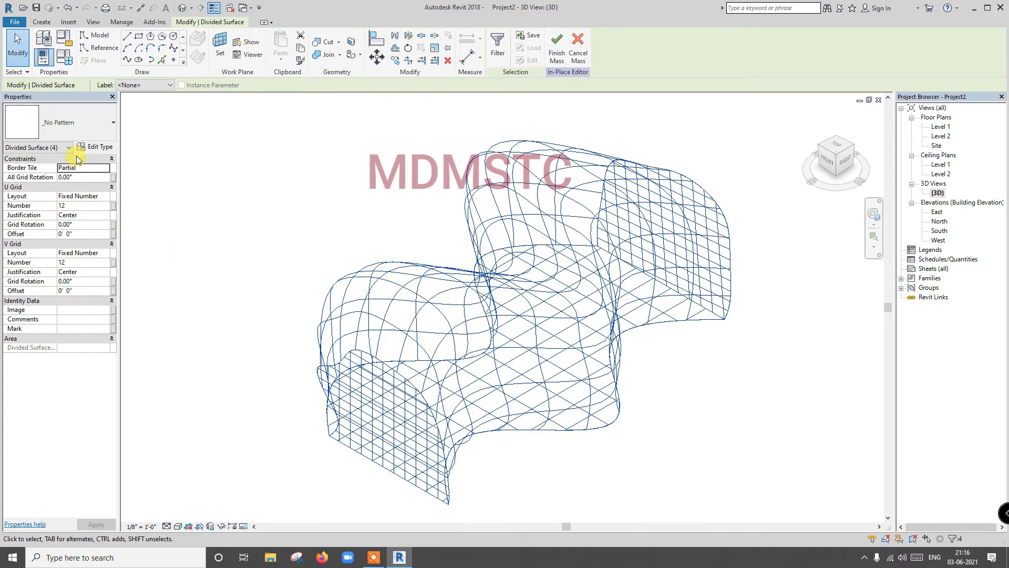
left_click(89, 131)
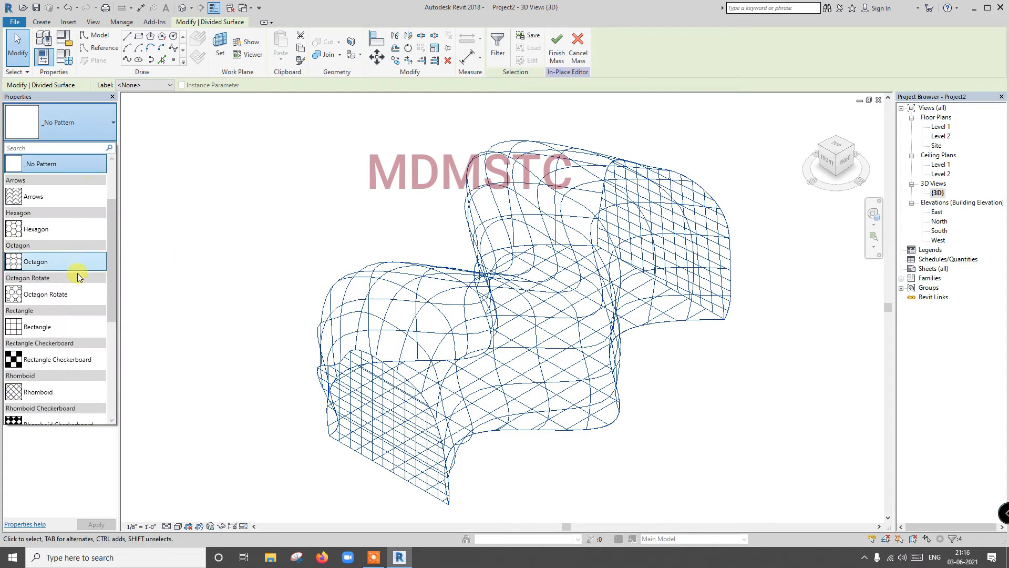
left_click(61, 326)
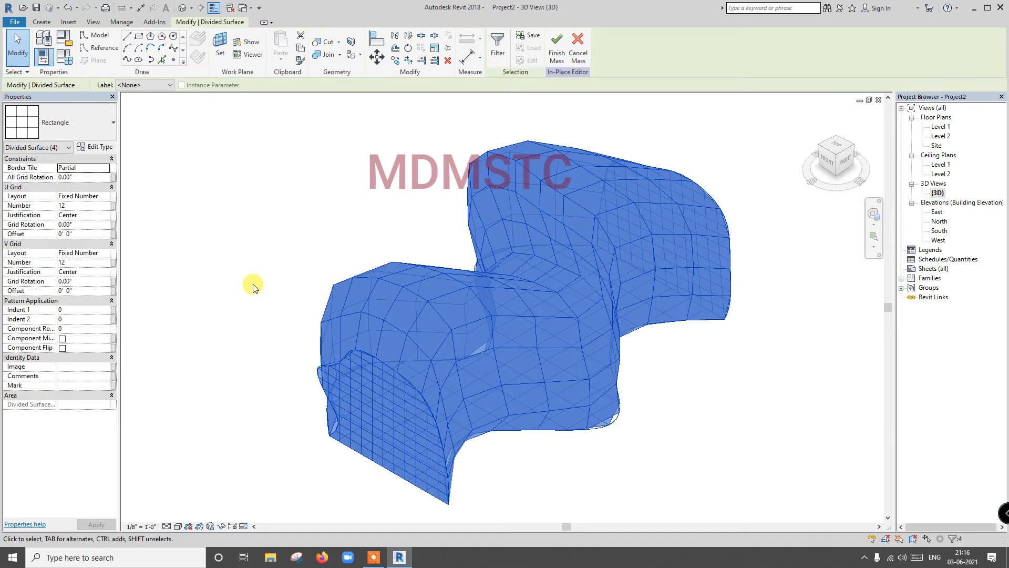
- Set the V grid number of the selected divided surfaces to 30
scroll(253, 286, "up", 1)
left_click(83, 263)
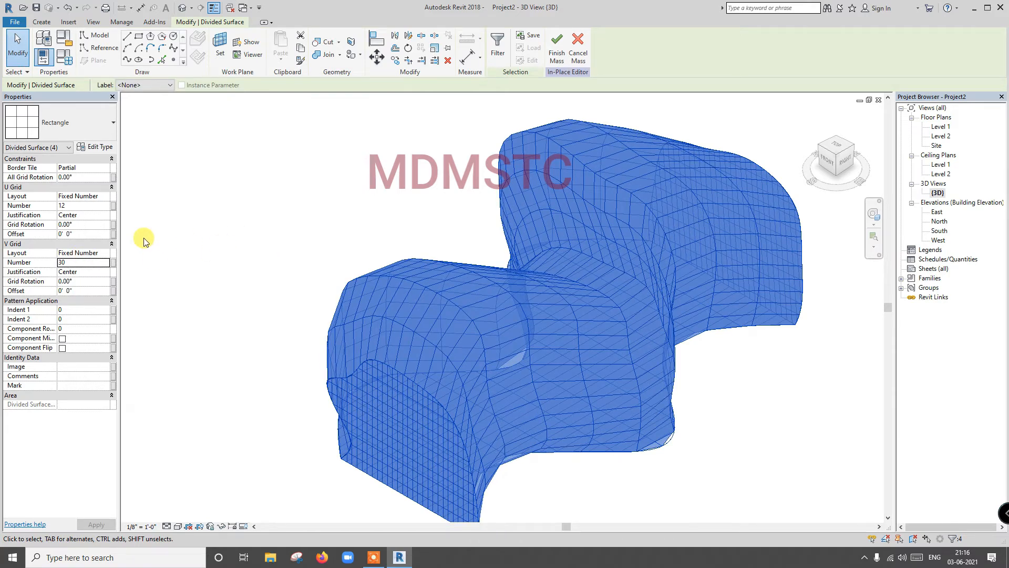
left_click(189, 227)
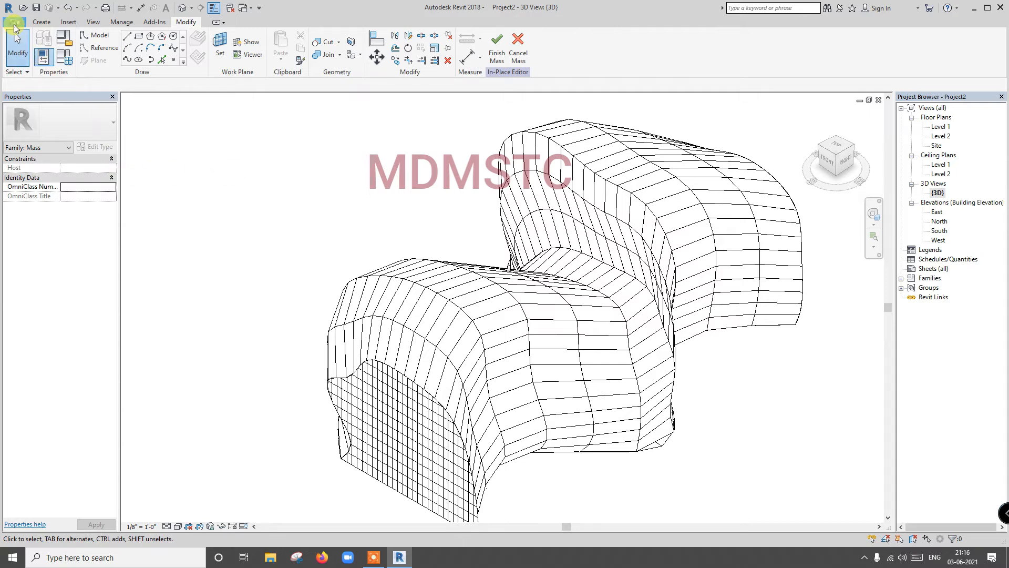
- Create a new family from the Curtain Panel Pattern Based template in the English_I folder
left_click(14, 23)
mouse_move(32, 62)
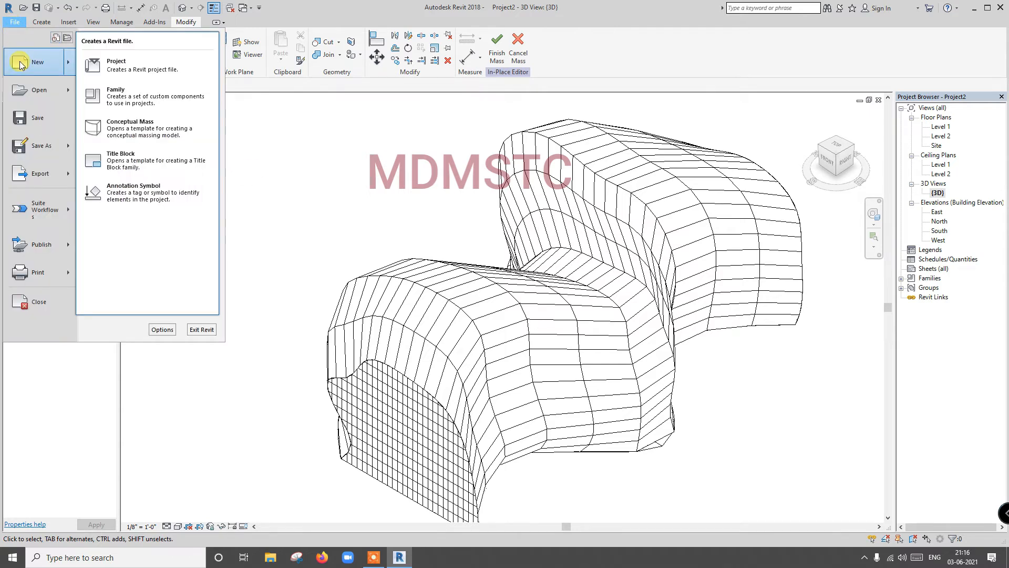
left_click(117, 95)
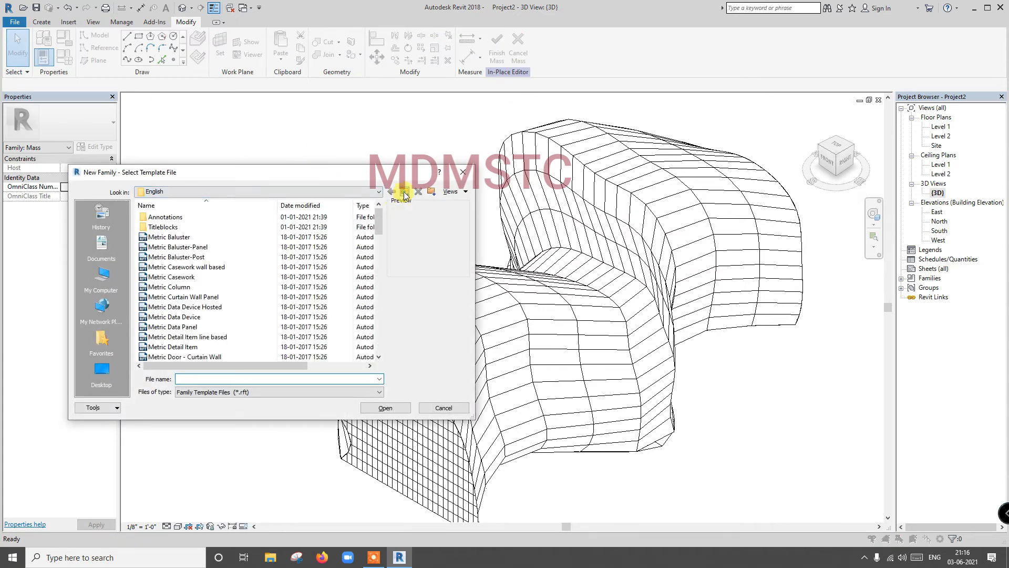
left_click(404, 194)
double_click(205, 227)
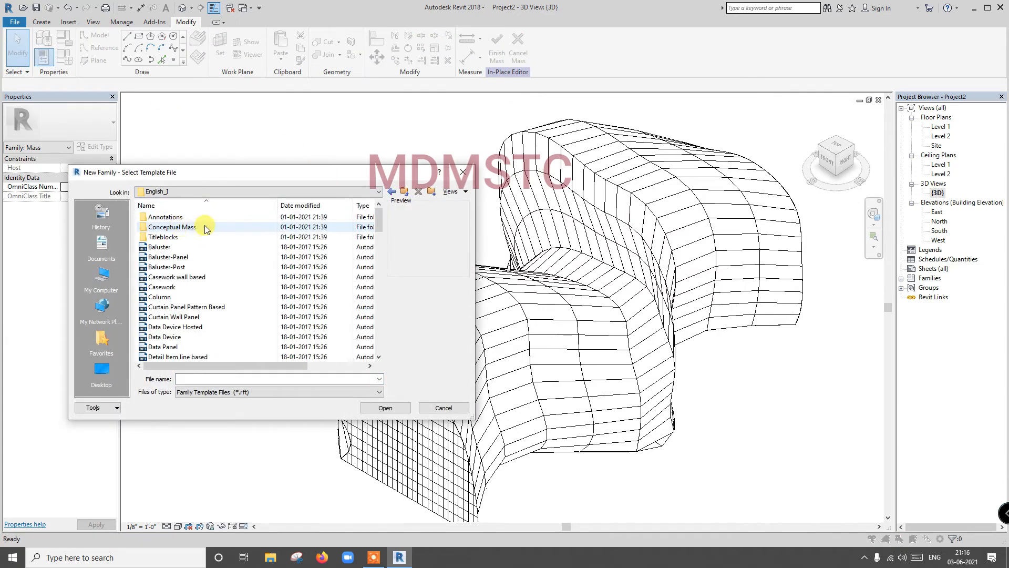
left_click(191, 307)
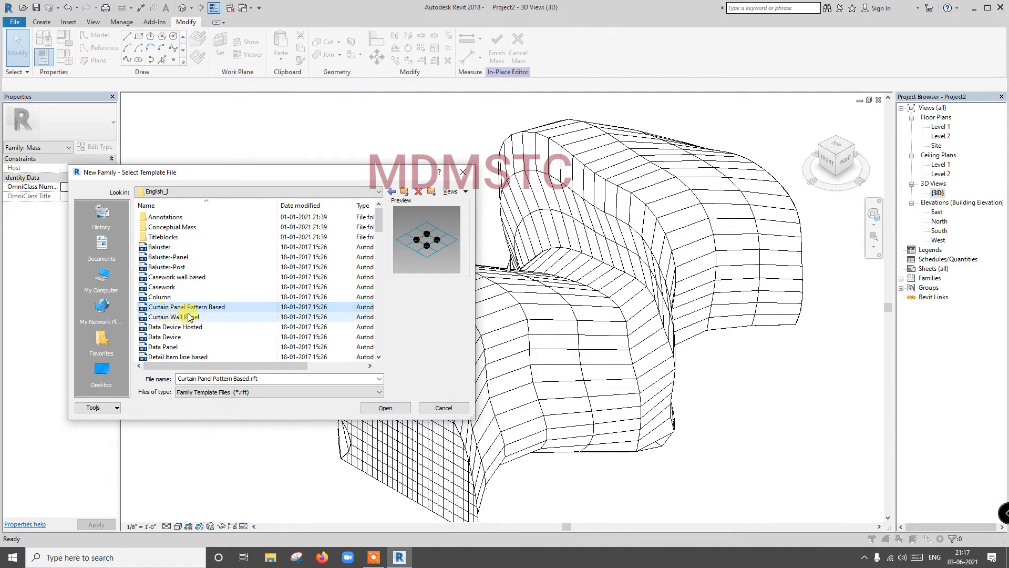
left_click(388, 410)
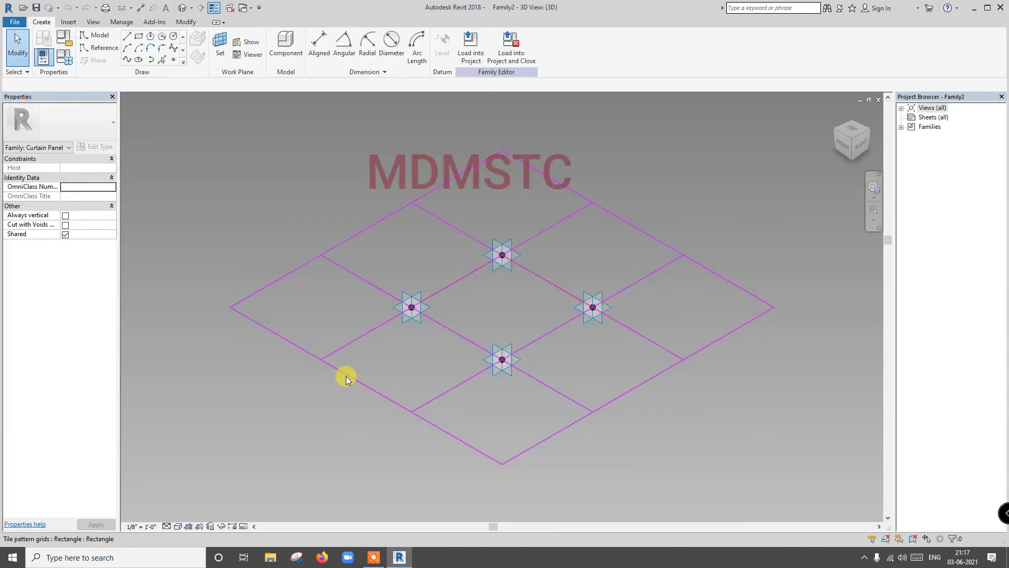
- Check the tile pattern grid's type, and set the work plane to the vertical plane of placement point 1
left_click(346, 379)
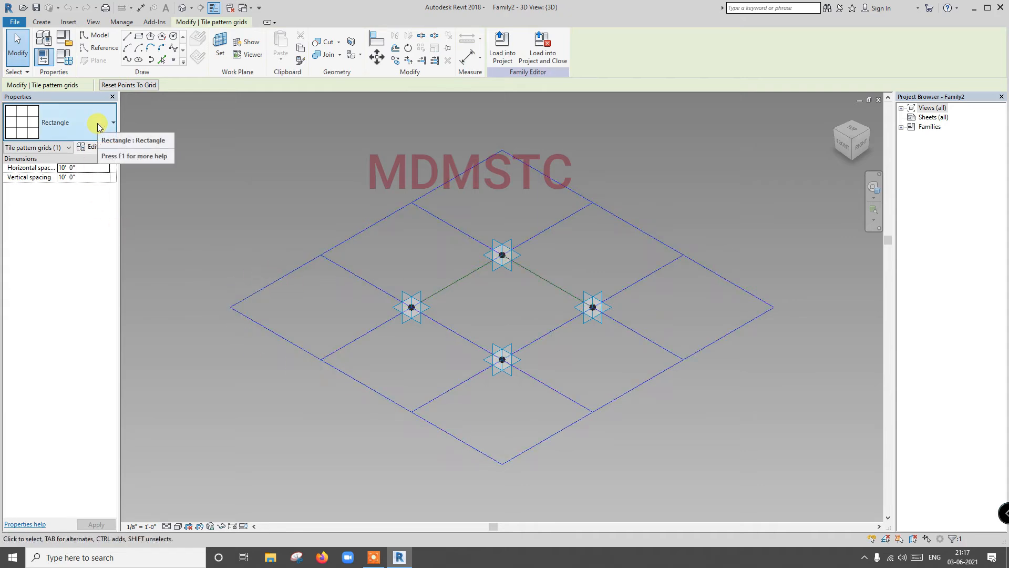
left_click(215, 229)
left_click(220, 61)
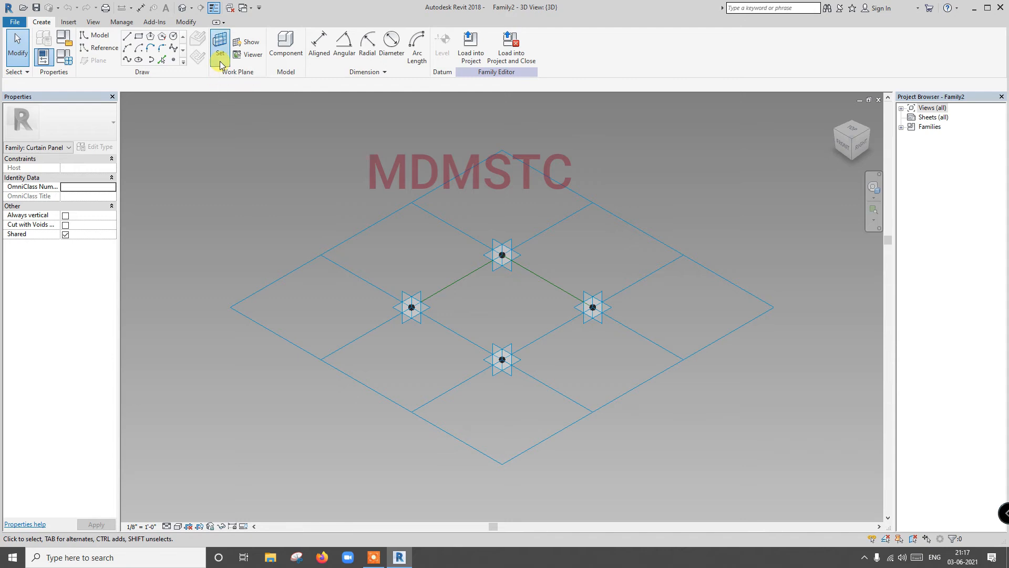
scroll(410, 318, "up", 4)
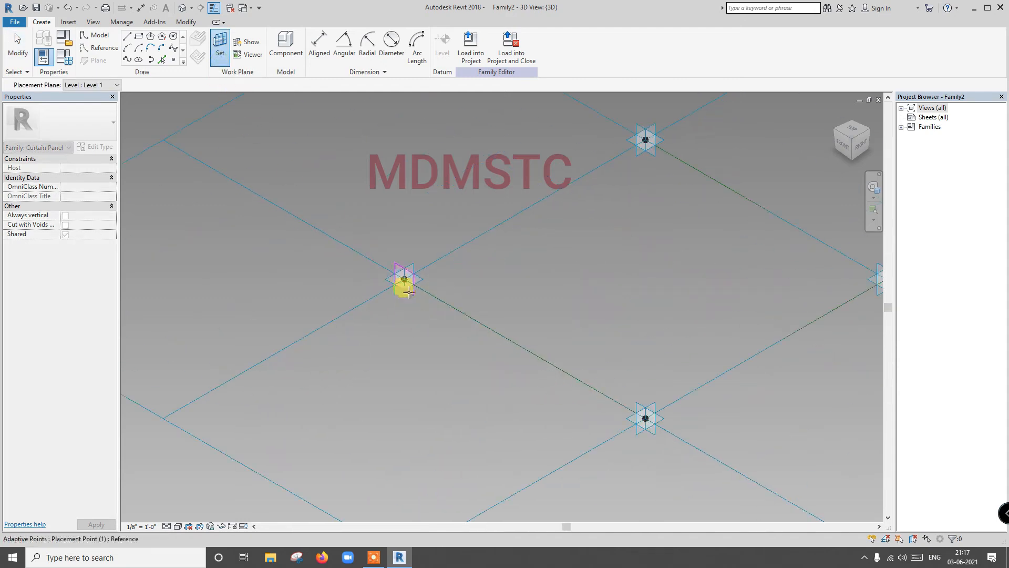
left_click(397, 264)
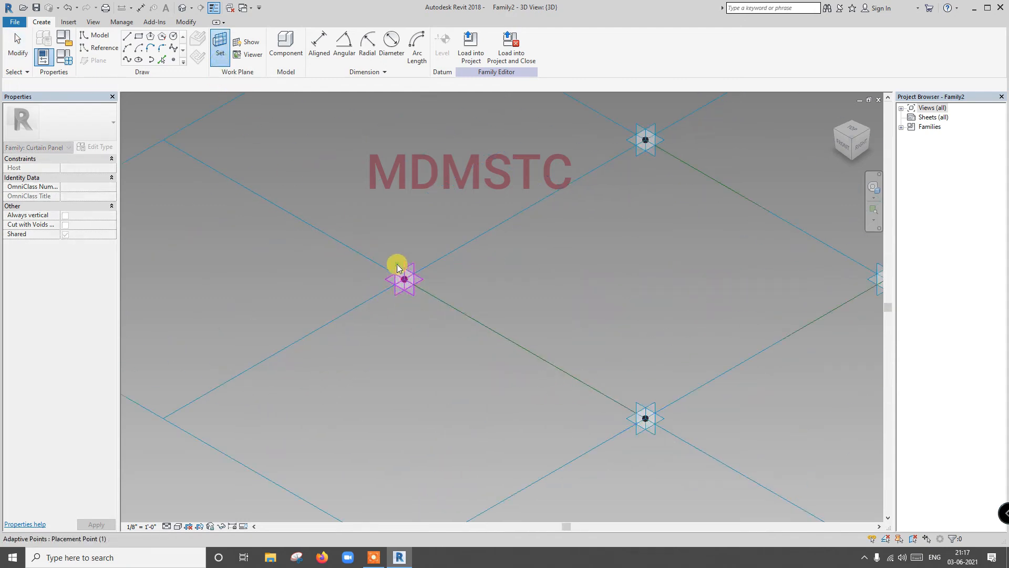
- Draw a model circle with a 3" radius centred on placement point 1
left_click(174, 37)
scroll(418, 273, "up", 5)
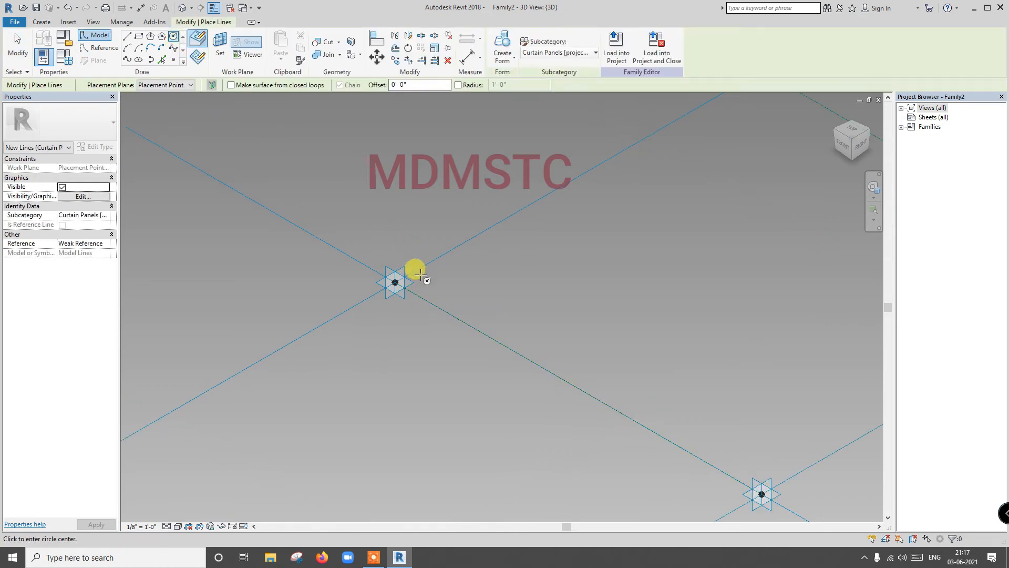
left_click(386, 279)
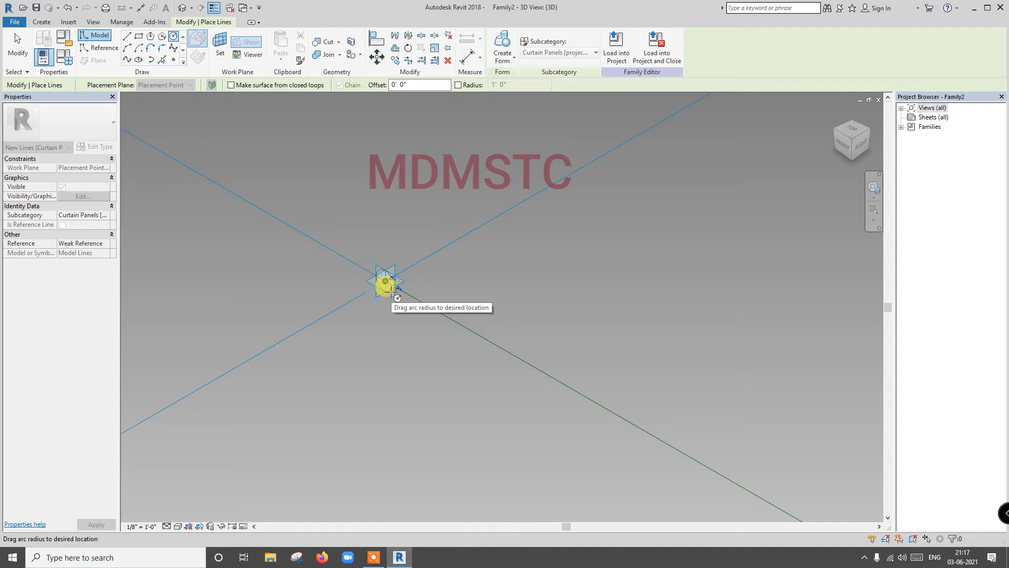
type("3")
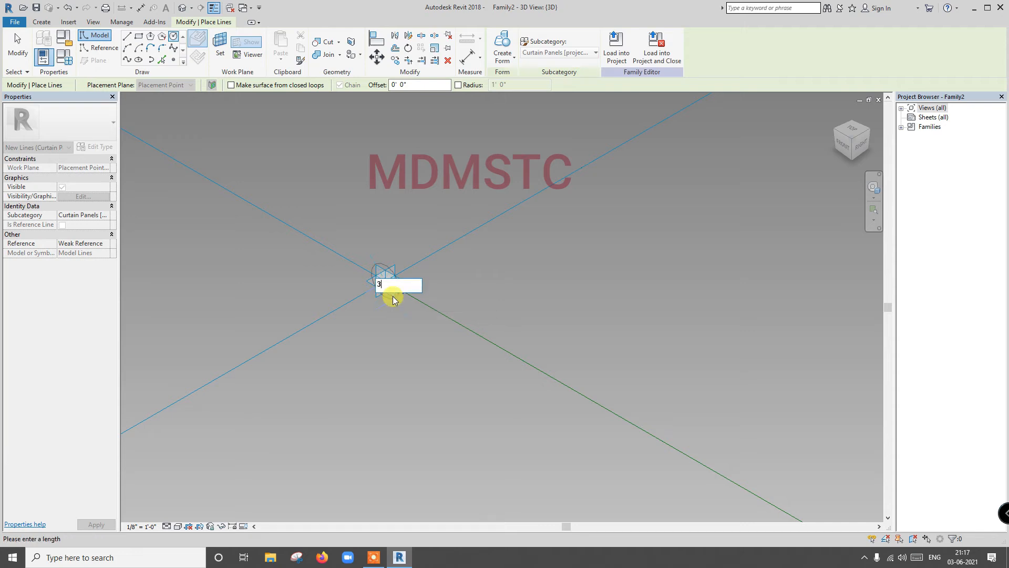
key("Return")
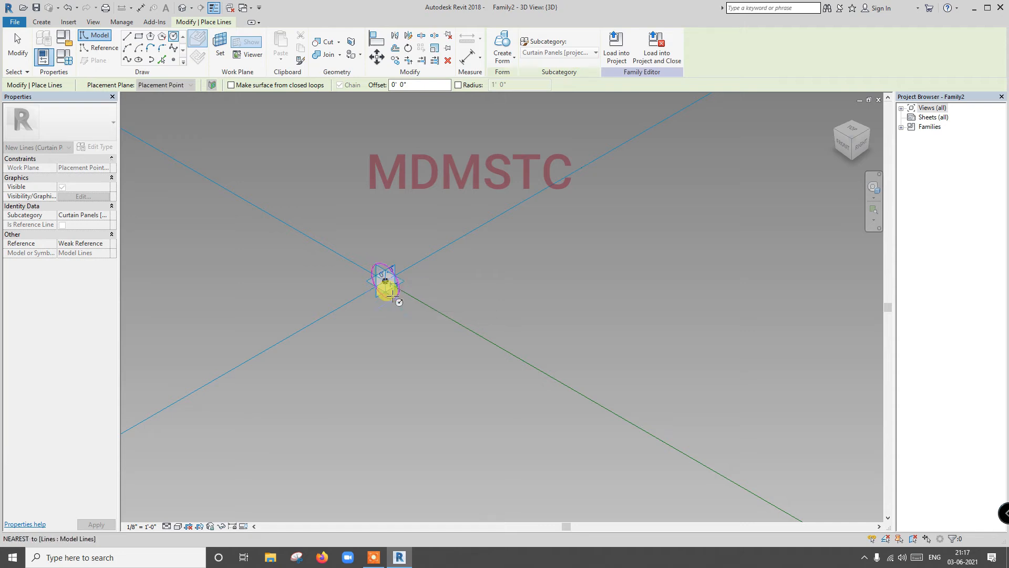
key("Escape")
key("Escape")
- Select the circle together with the four reference lines and adaptive points, and create a solid tubular frame form
scroll(294, 277, "down", 3)
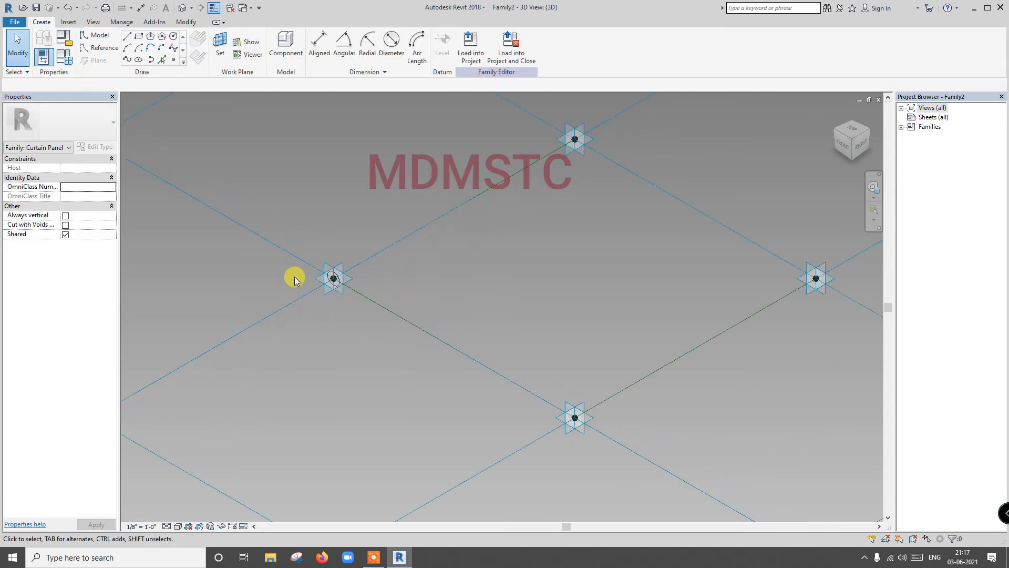
scroll(295, 277, "down", 2)
left_click(254, 179)
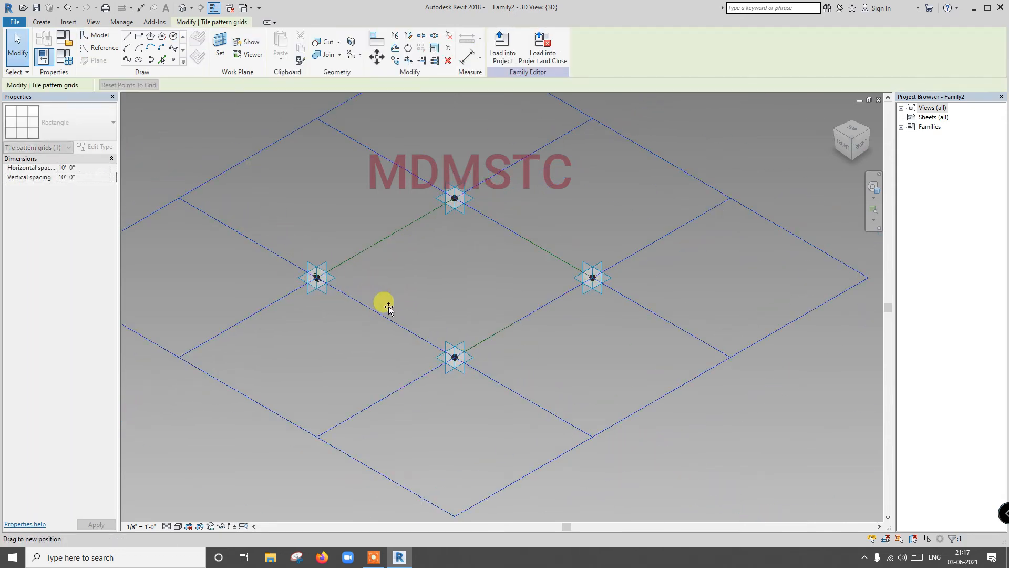
left_click_drag(372, 286, 618, 416)
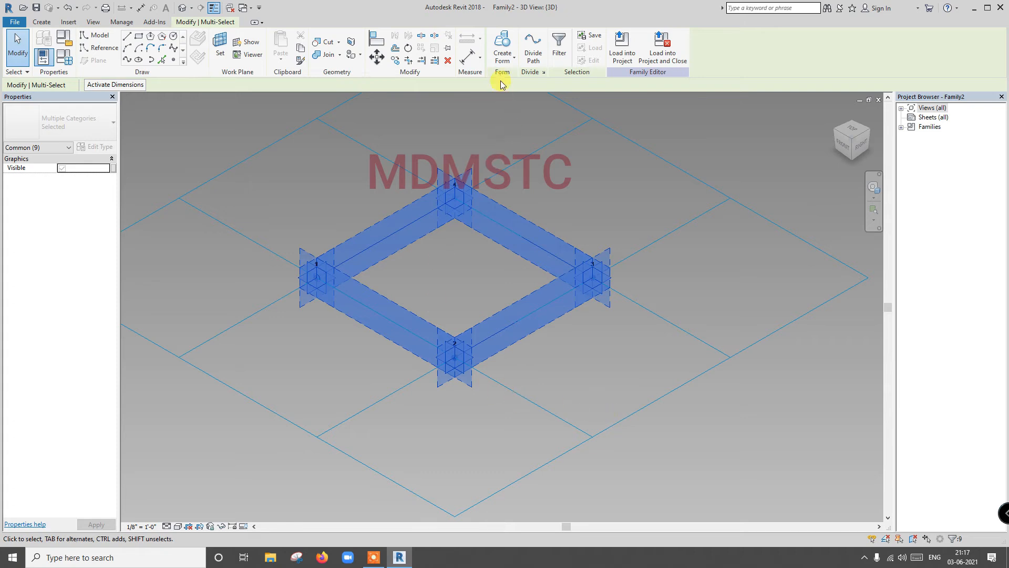
left_click(500, 46)
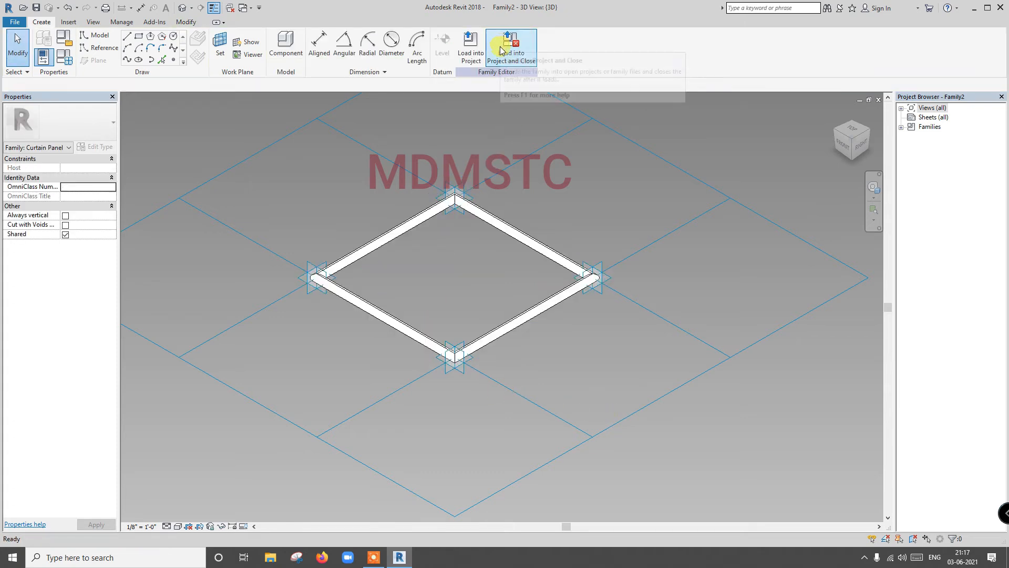
- Select both surfaces of each of the frame's four tubes and assign them the Wood Shake material from the Autodesk Materials library
scroll(342, 234, "up", 3)
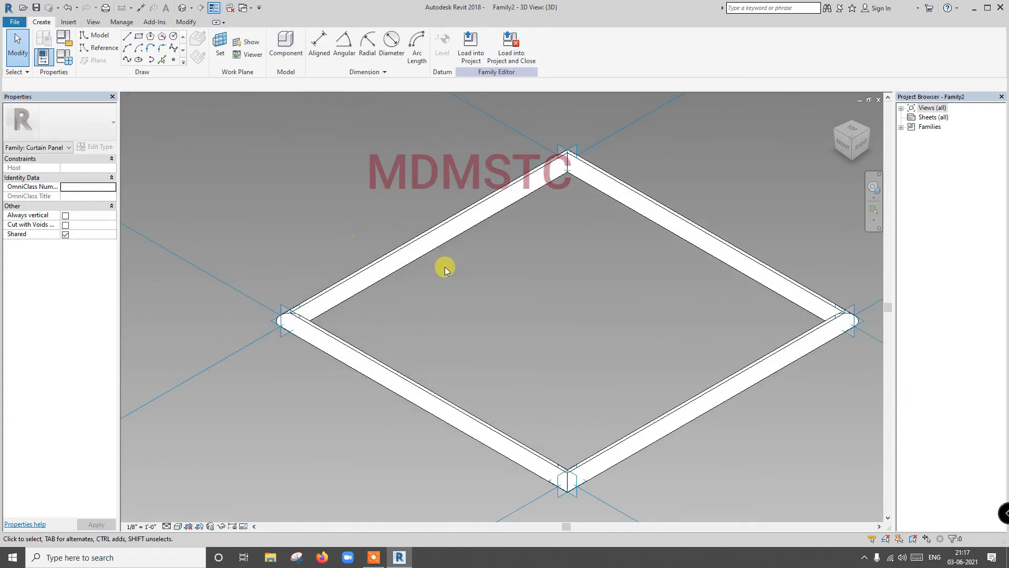
left_click(395, 277)
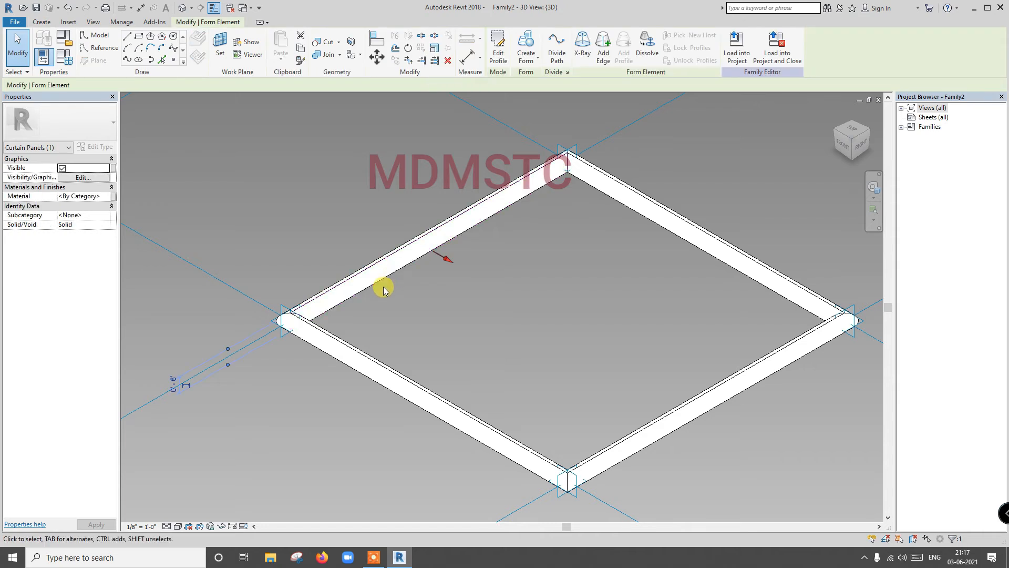
scroll(345, 272, "up", 4)
left_click(357, 316)
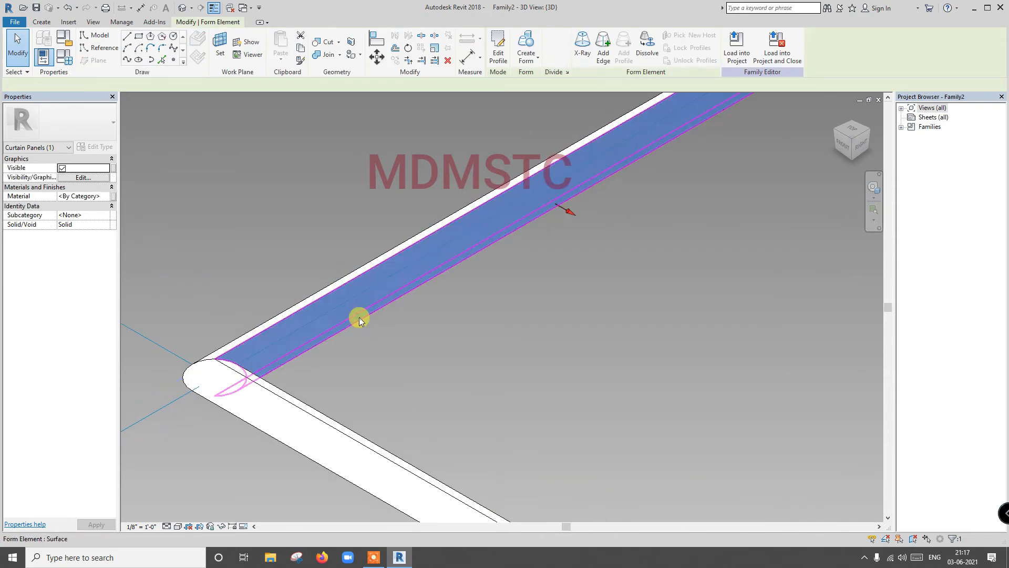
left_click(331, 283, "ctrl")
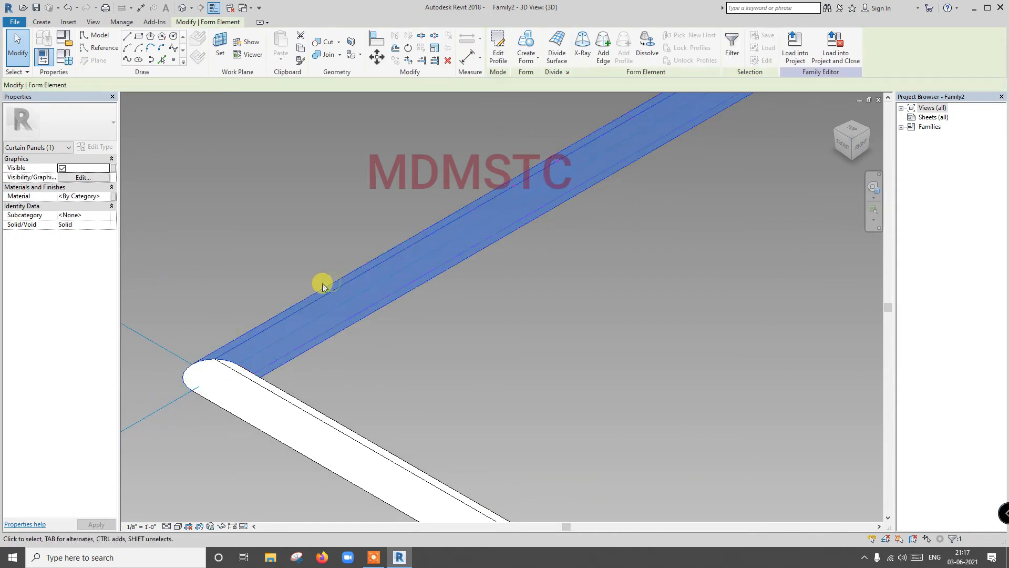
left_click(308, 417, "ctrl")
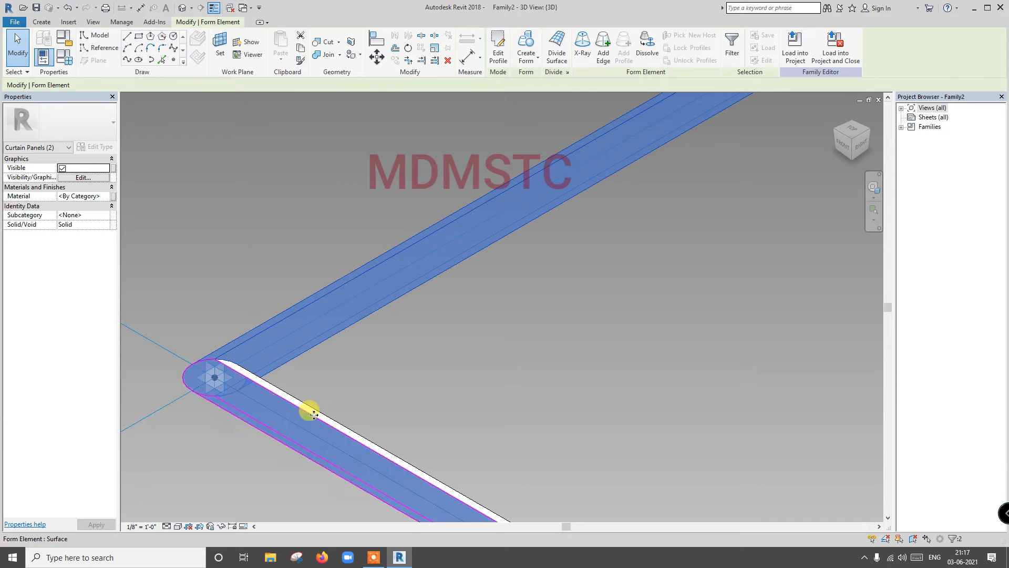
scroll(221, 336, "down", 3)
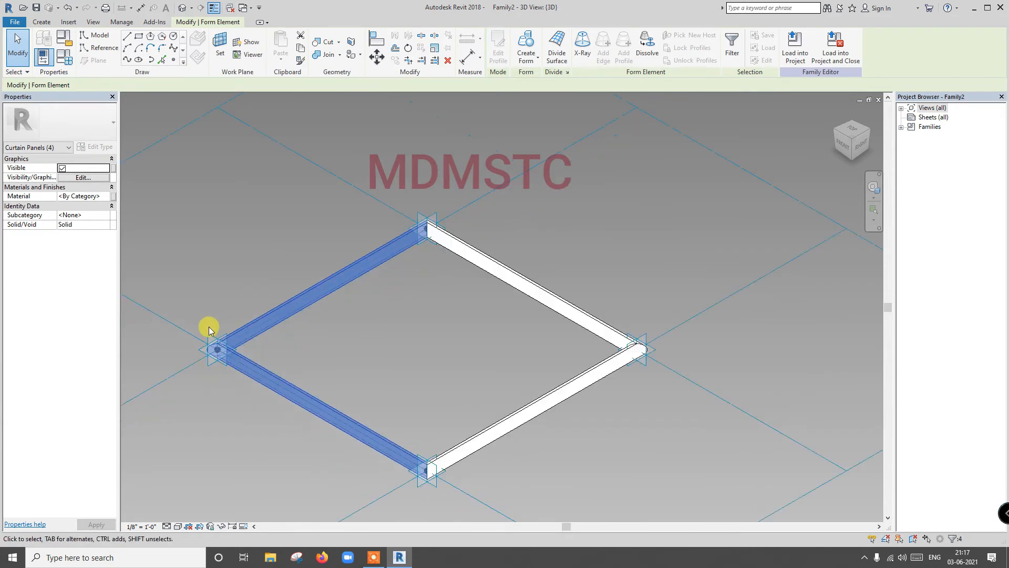
scroll(481, 440, "up", 3)
left_click(503, 446, "ctrl")
left_click(502, 443, "ctrl")
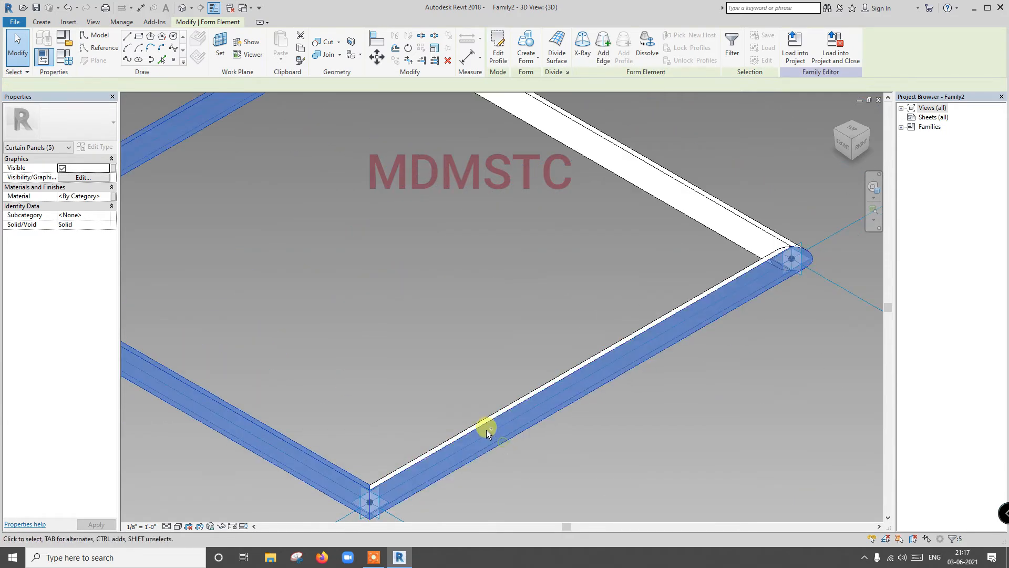
left_click(484, 416, "ctrl")
scroll(479, 414, "down", 3)
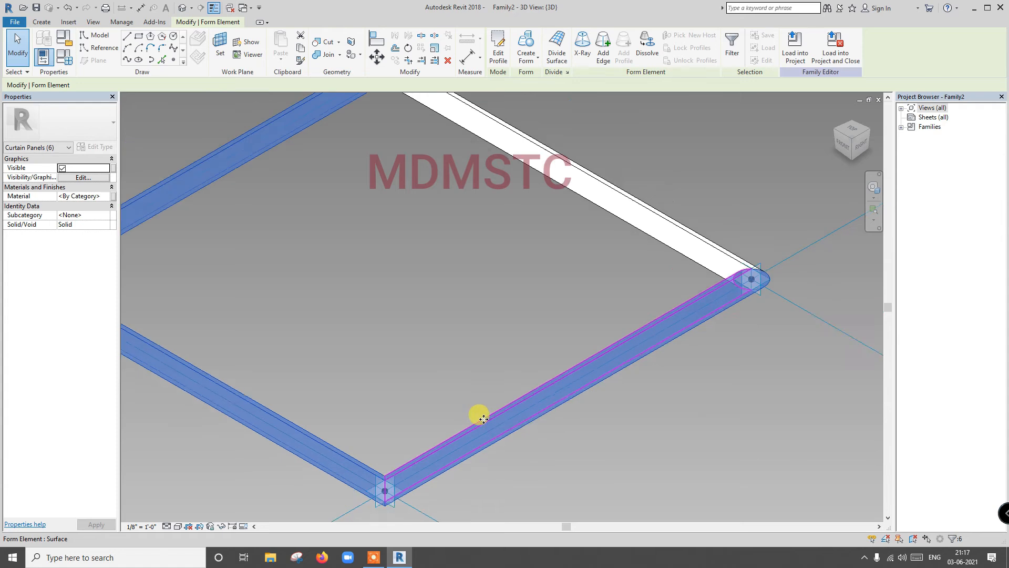
left_click(598, 304, "ctrl")
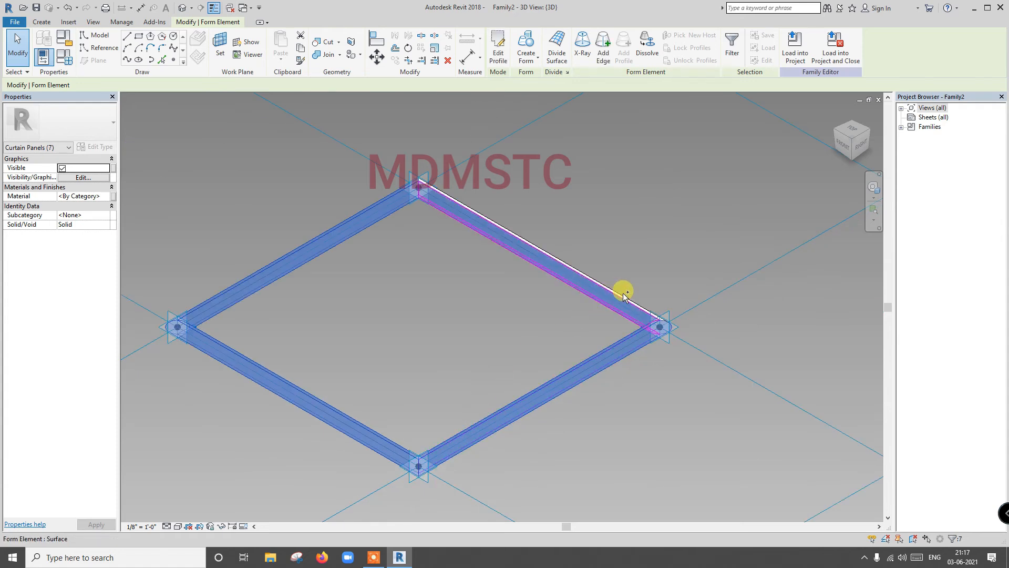
left_click(623, 293, "ctrl")
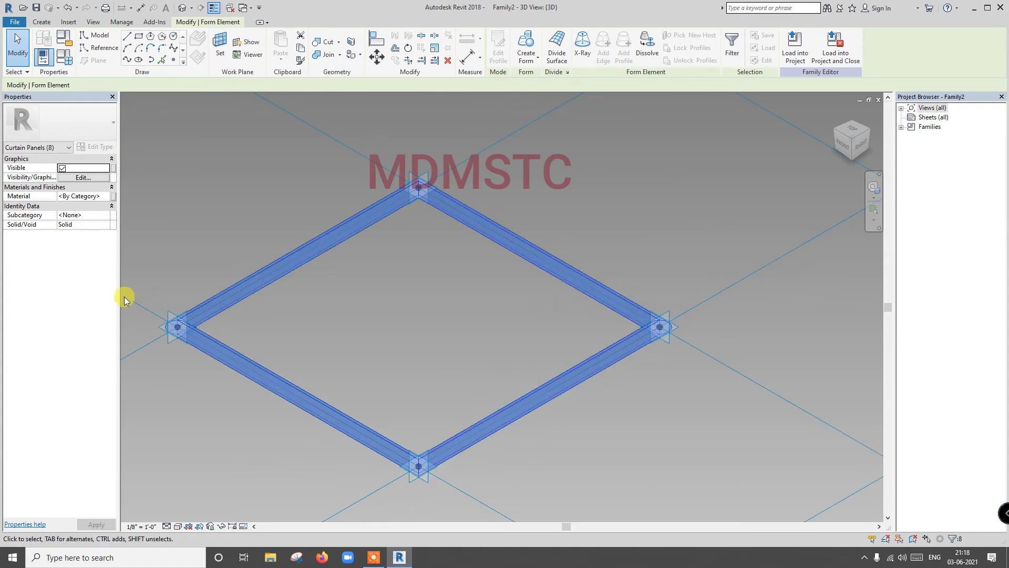
left_click(107, 196)
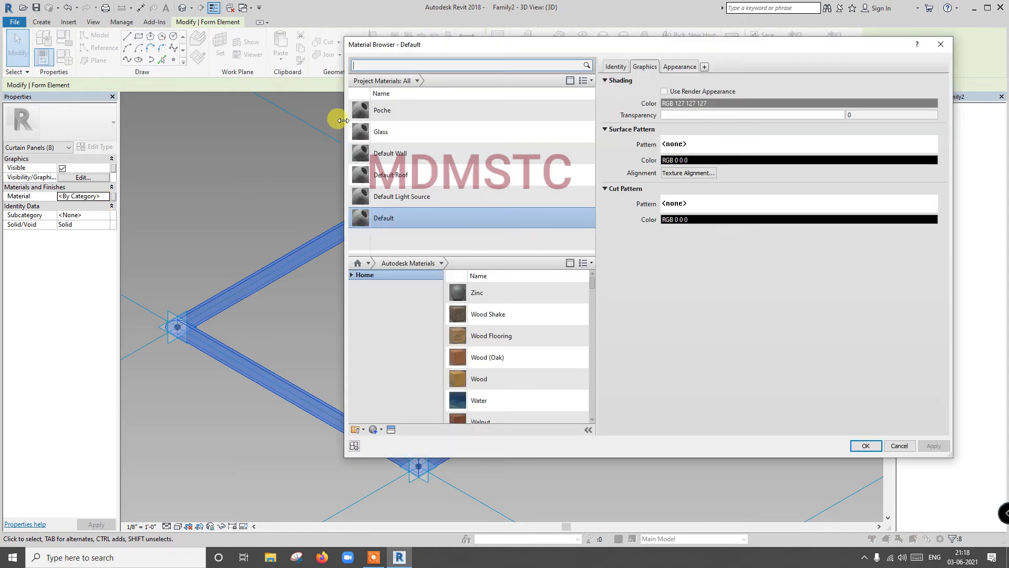
left_click(389, 65)
type("wood")
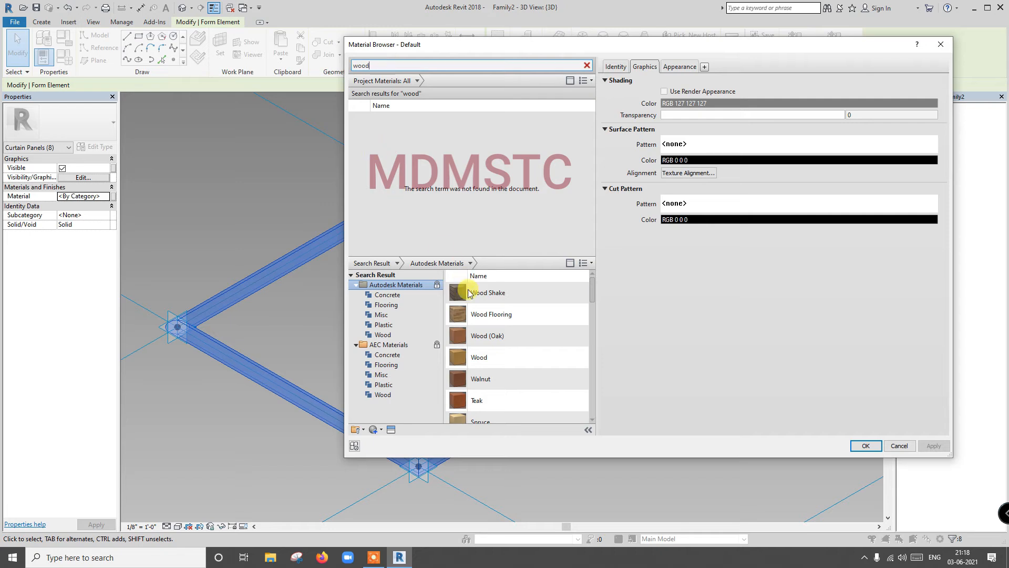
left_click(509, 314)
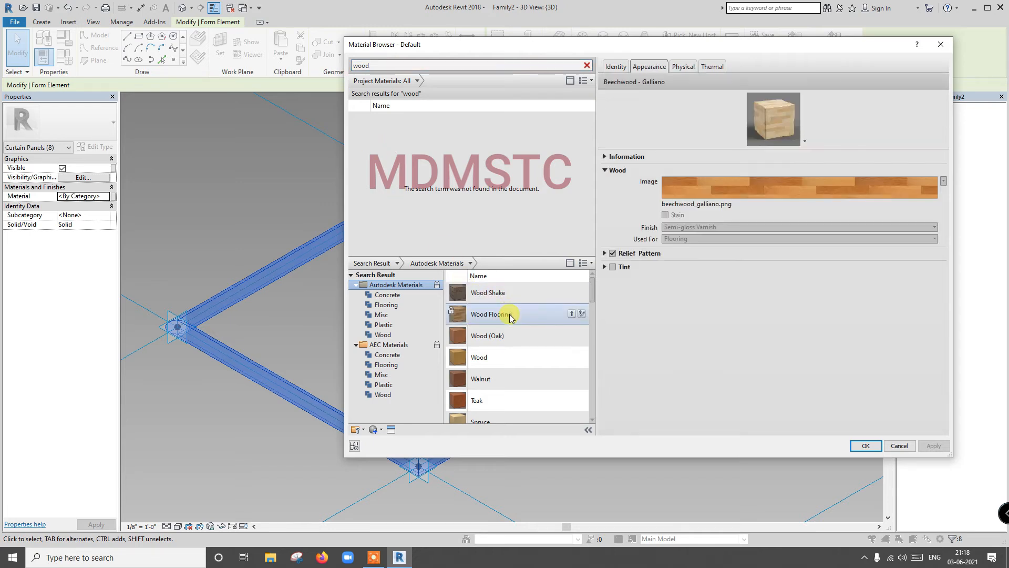
left_click(500, 300)
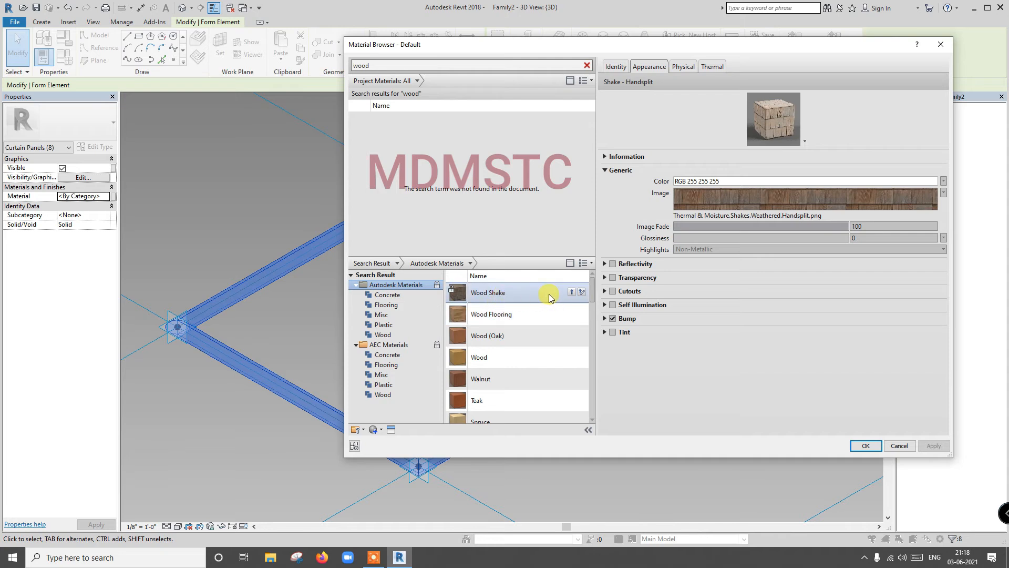
left_click(570, 292)
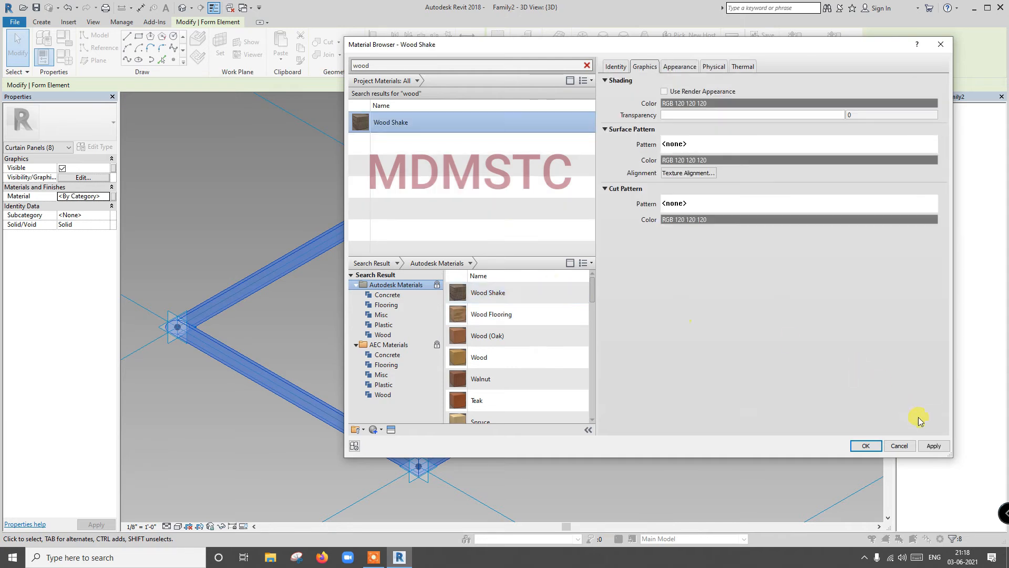
left_click(934, 446)
left_click(866, 446)
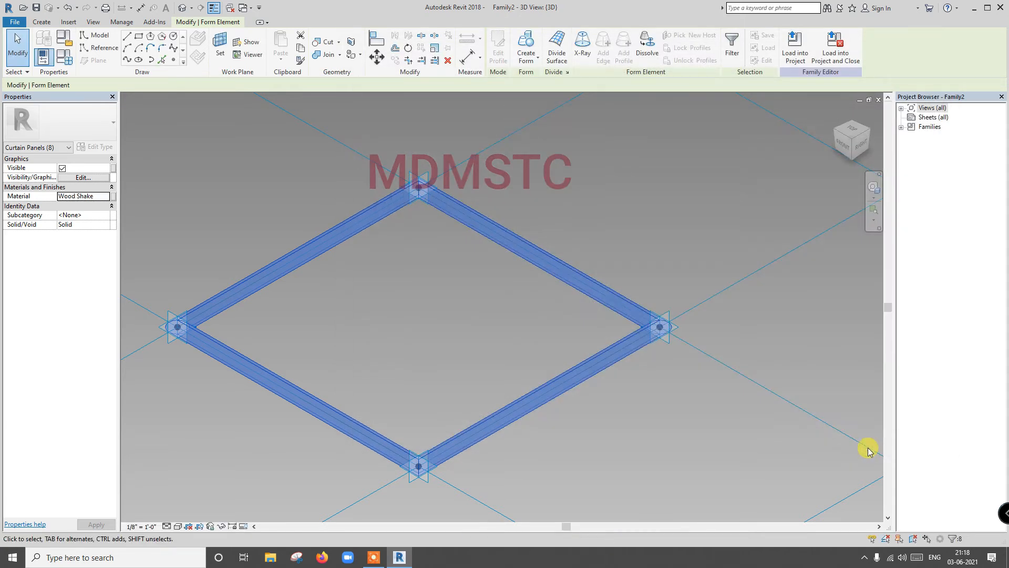
- Clear the tube selection and display the panel family's 3D view in the Realistic visual style
left_click(694, 429)
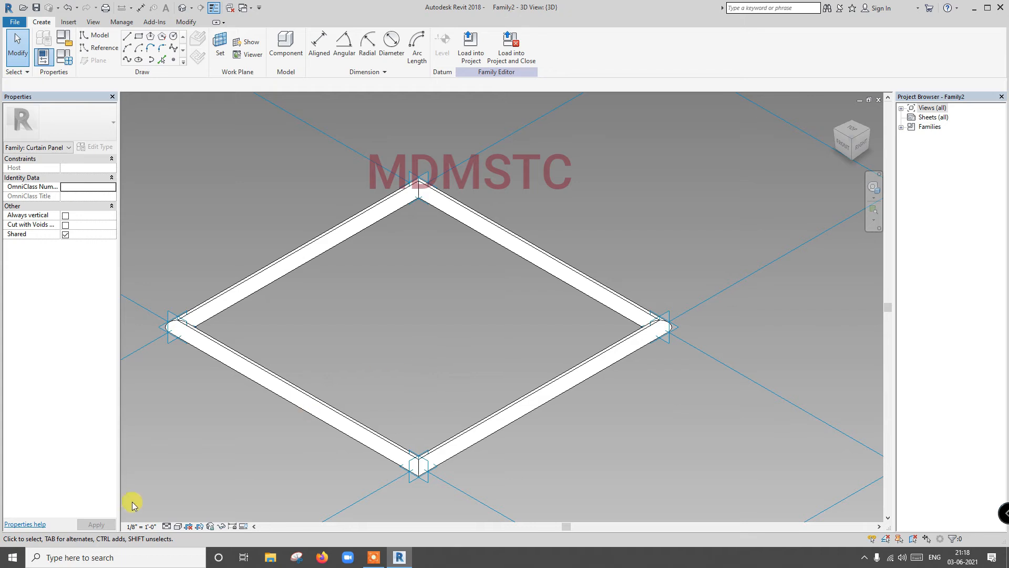
left_click(178, 526)
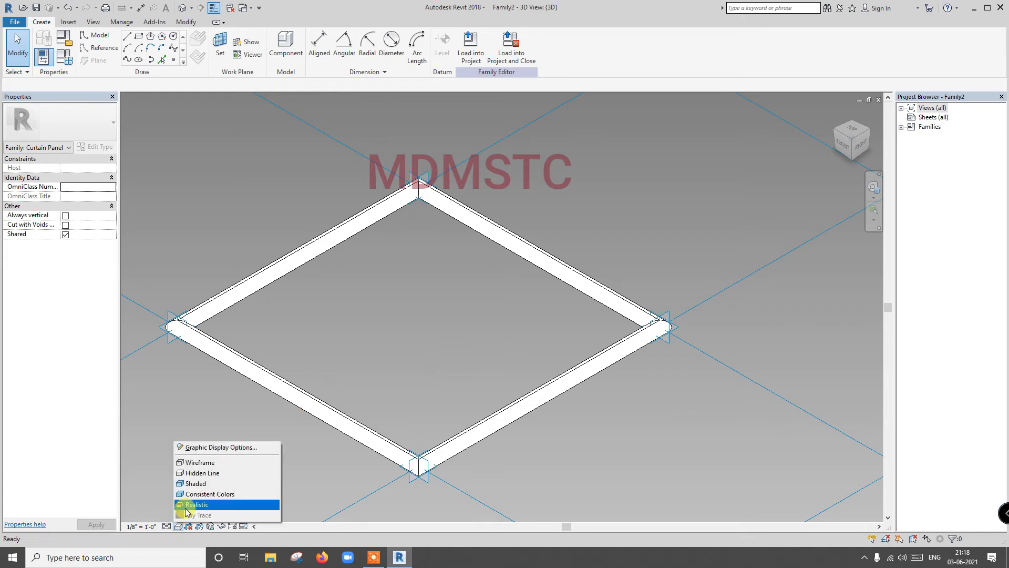
left_click(186, 506)
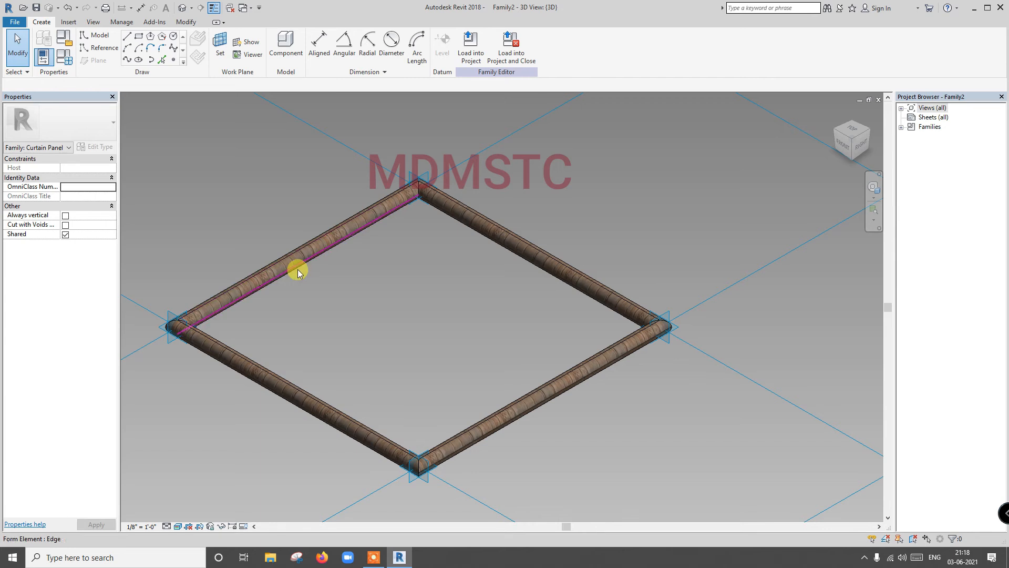
- Load the panel family into Project2 and, in the {3D} view, apply Family2 to the mass's rectangle-patterned divided surface
left_click(477, 61)
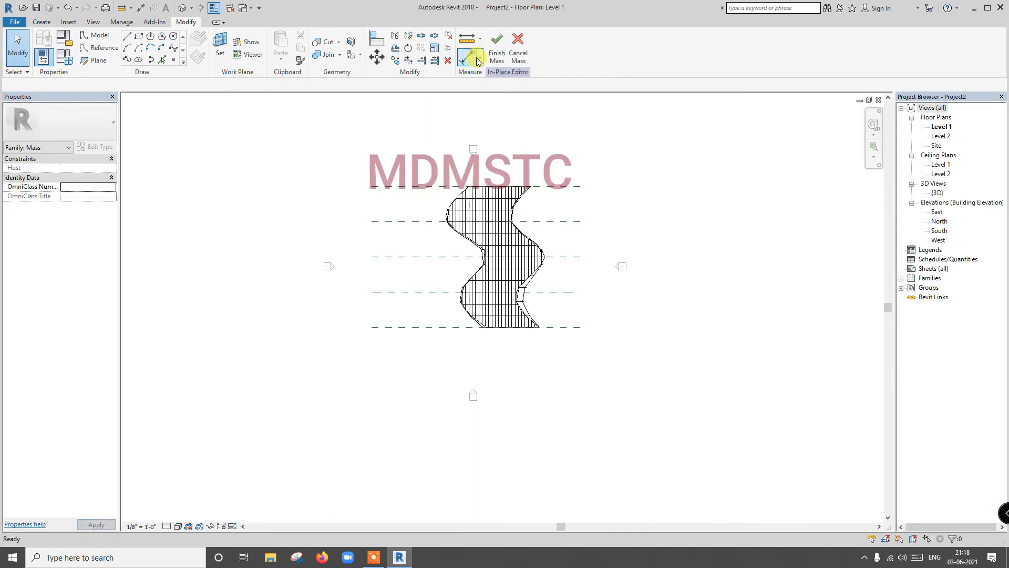
double_click(937, 193)
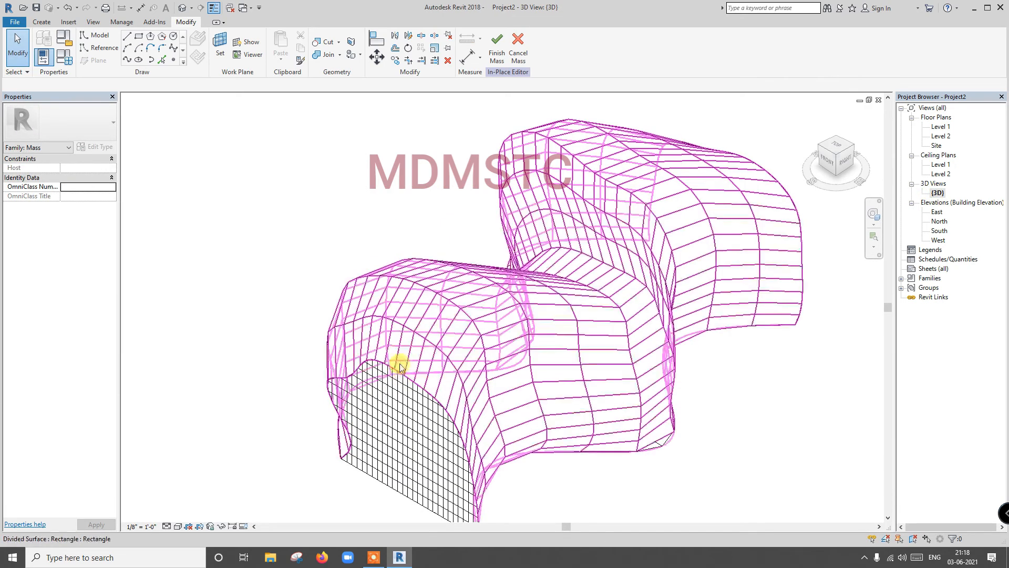
left_click(403, 358)
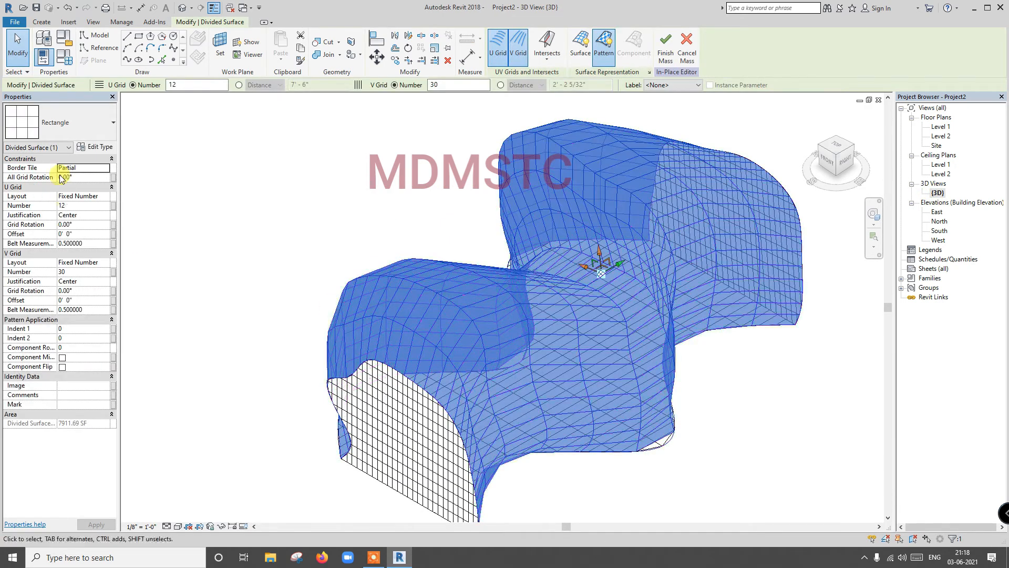
left_click(82, 123)
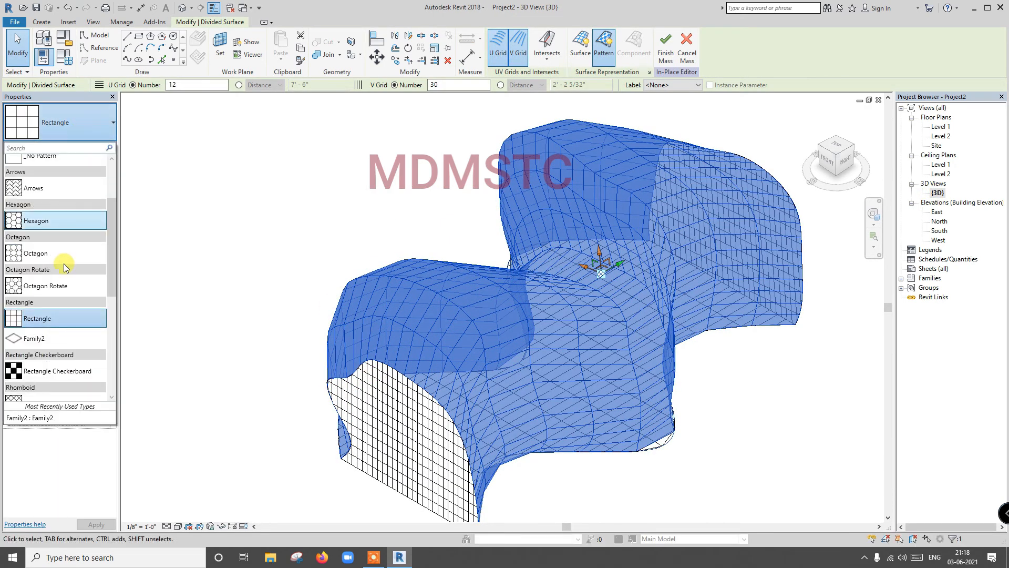
left_click(50, 338)
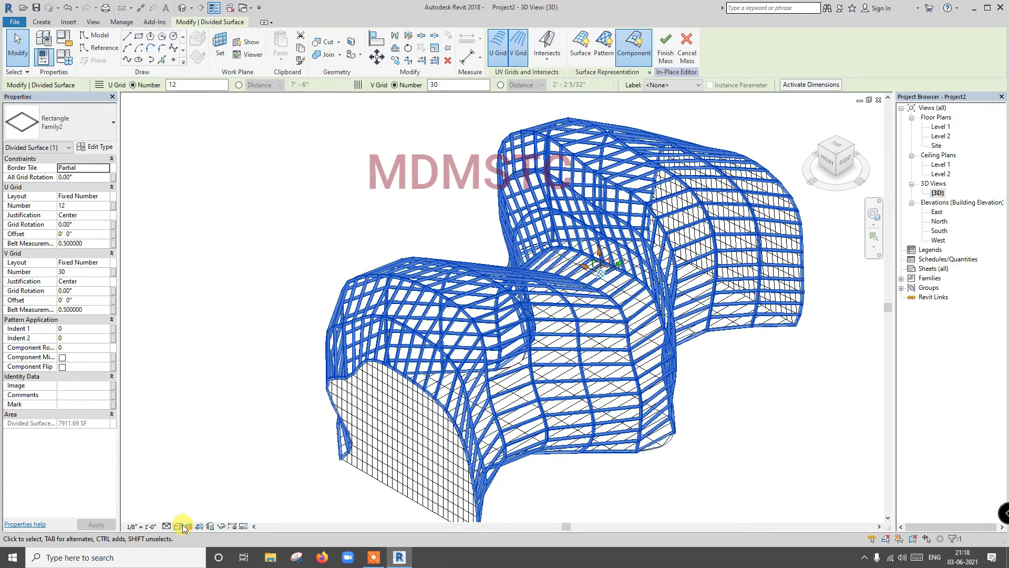
- Set the in-place mass's 3D view to the Realistic visual style, check the wood lattice, and finish the mass
left_click(183, 526)
left_click(199, 498)
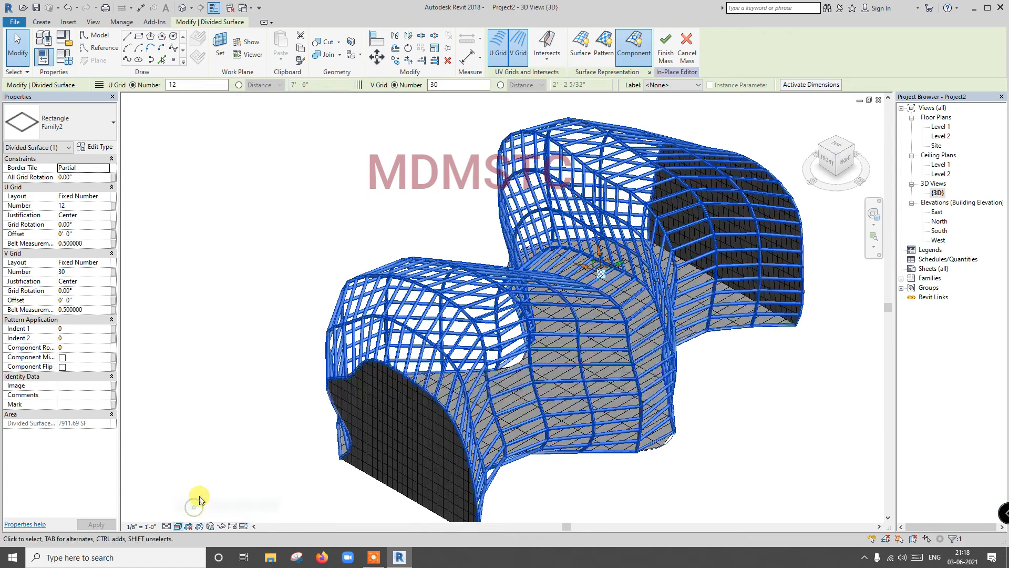
left_click(213, 444)
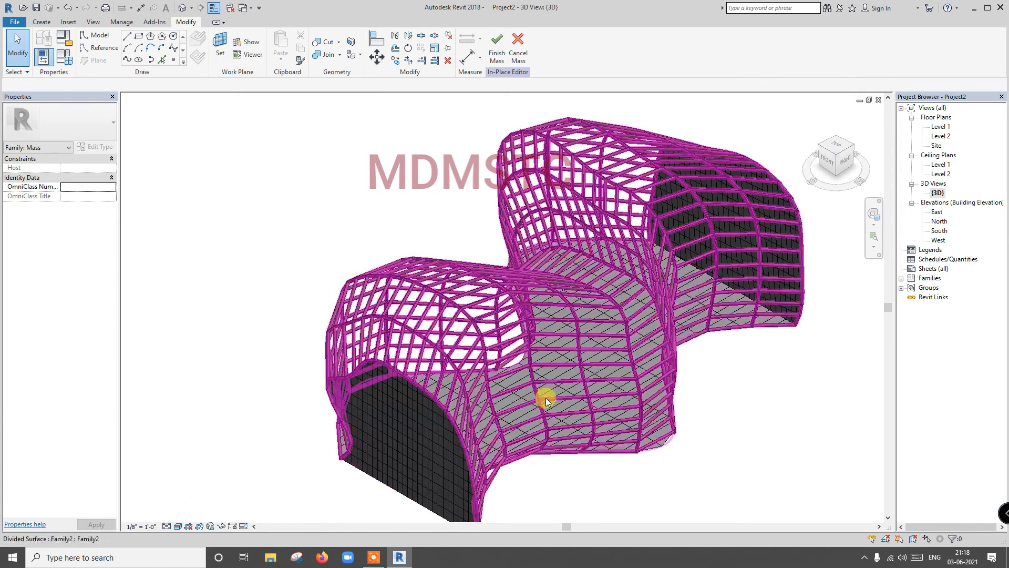
scroll(570, 384, "up", 5)
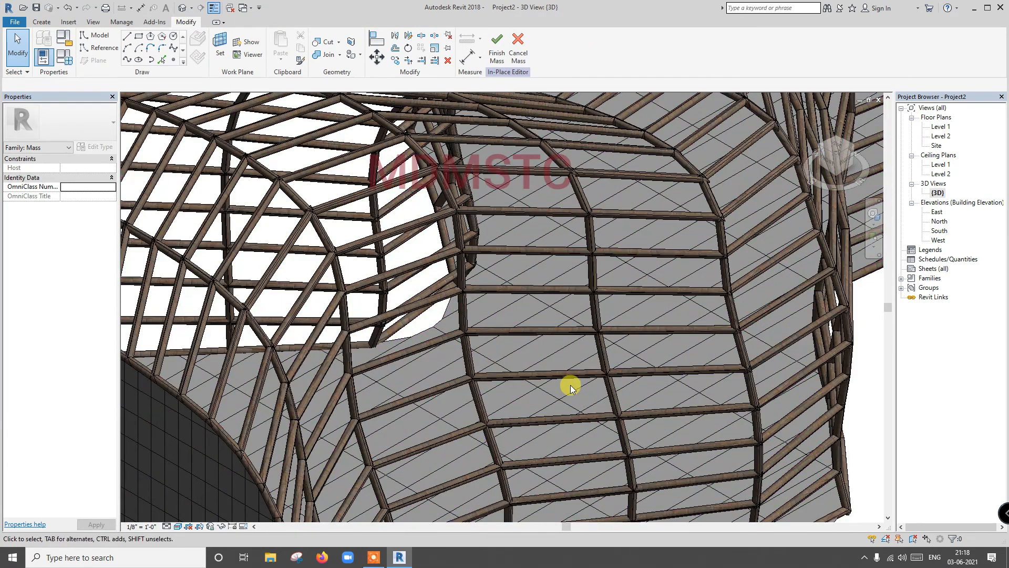
scroll(570, 385, "down", 5)
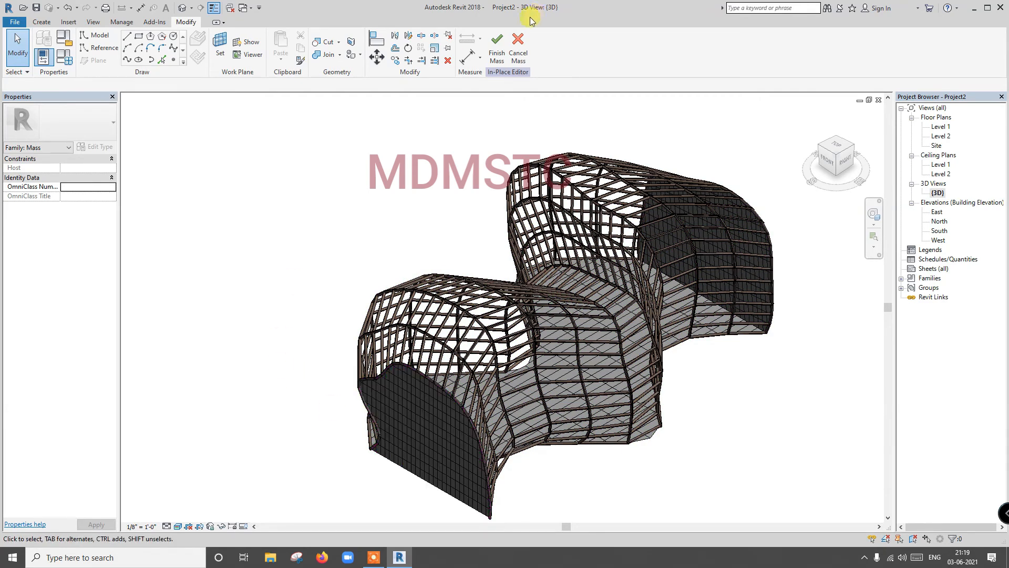
left_click(500, 47)
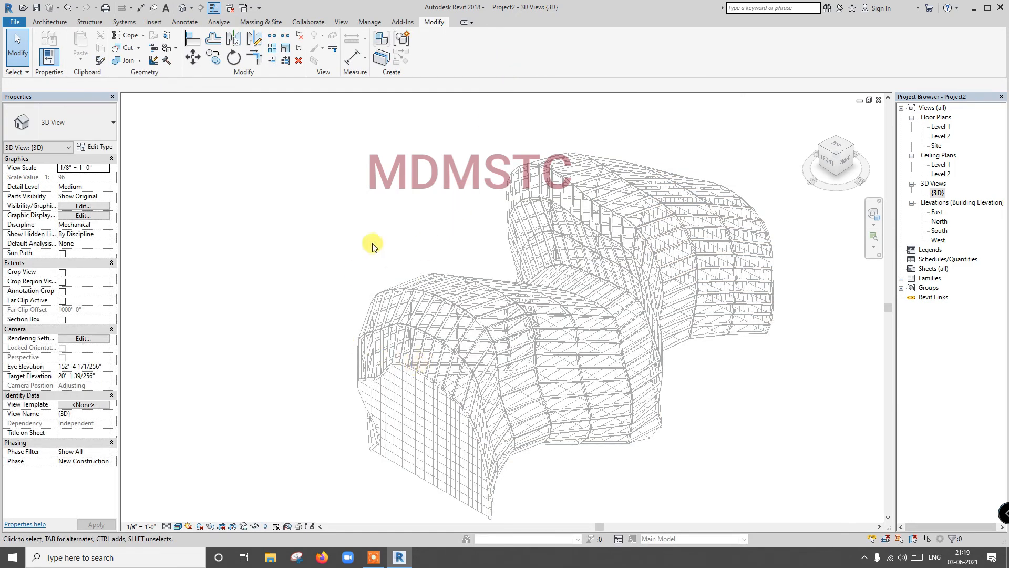
- Assign the Architectural Presentation 3D view template to the {3D} view, and set the view template back to <None>
left_click(91, 403)
left_click(363, 206)
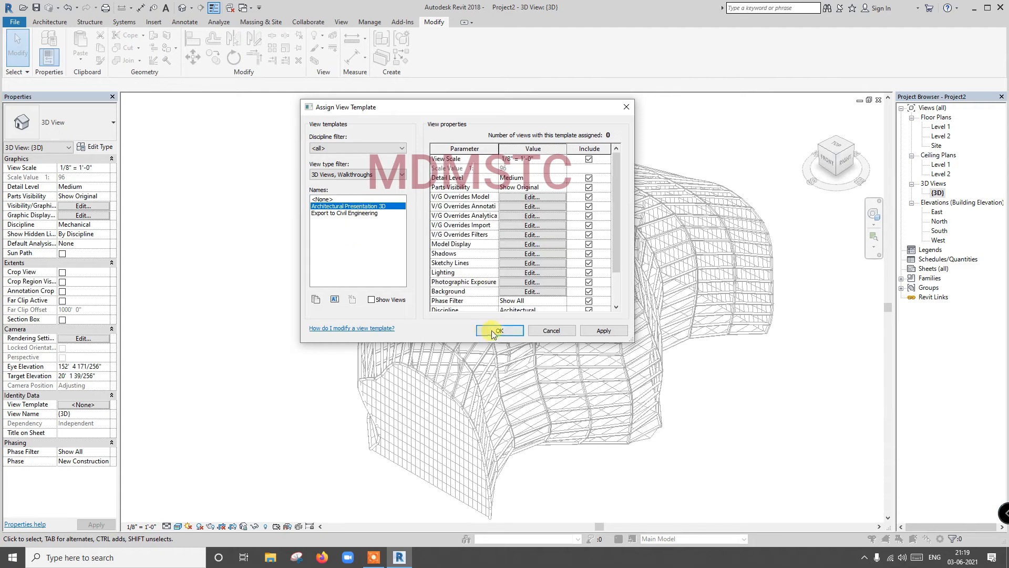
left_click(496, 331)
left_click(103, 410)
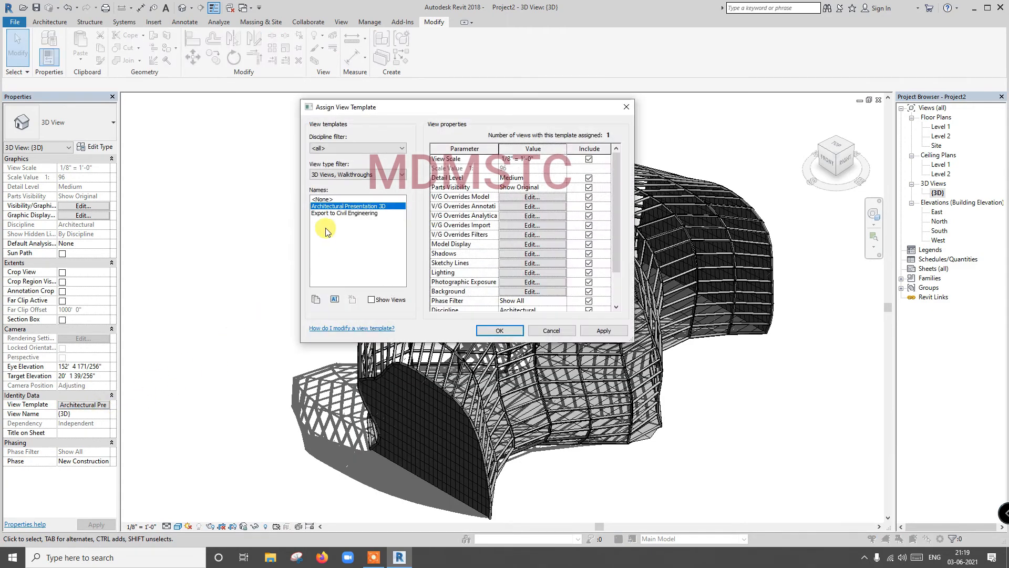
left_click(323, 199)
left_click(489, 329)
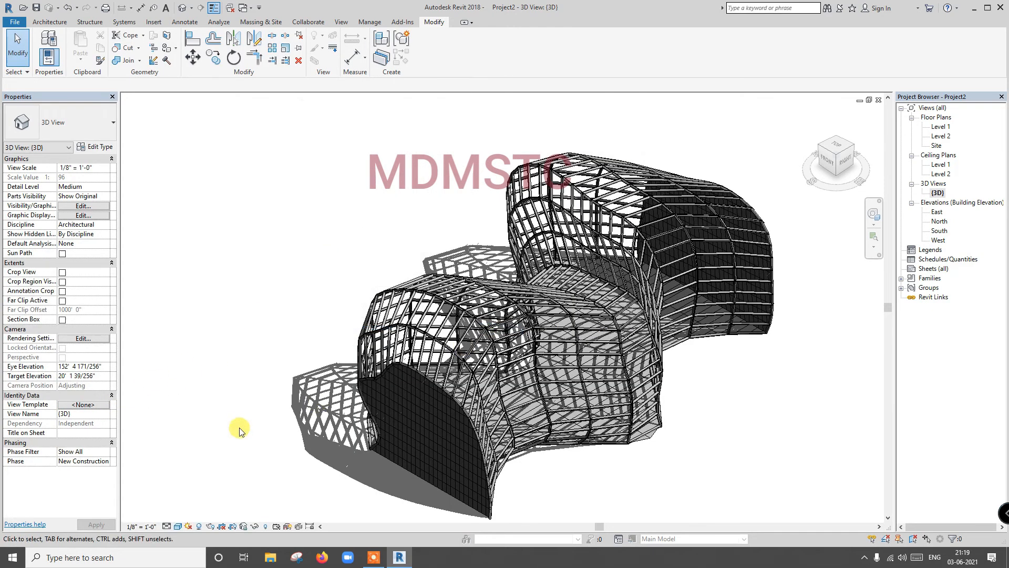
- Set the project's {3D} view to the Realistic visual style and check the wood texture on the lattice
left_click(178, 526)
left_click(189, 504)
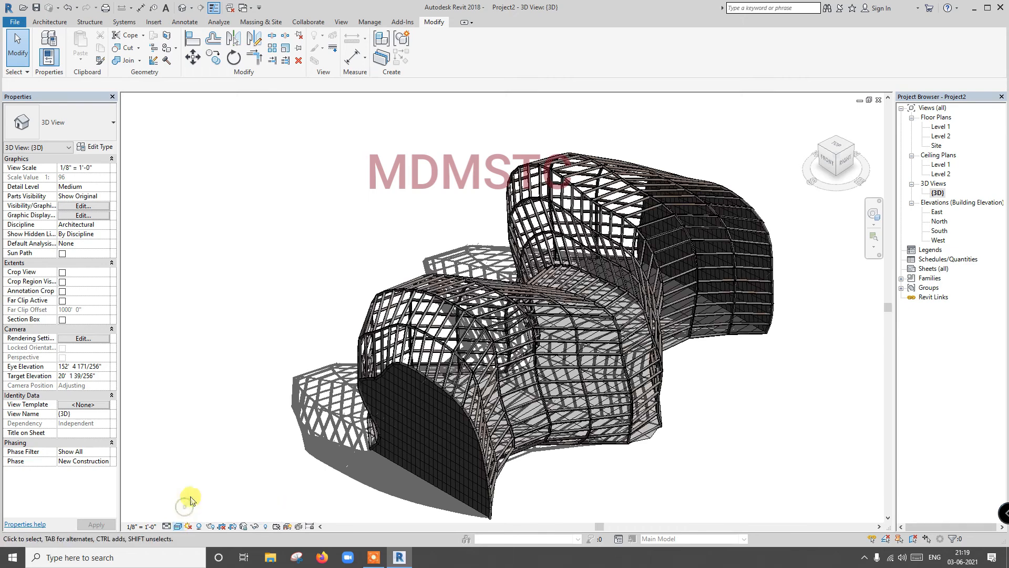
scroll(453, 352, "up", 4)
scroll(184, 372, "down", 6)
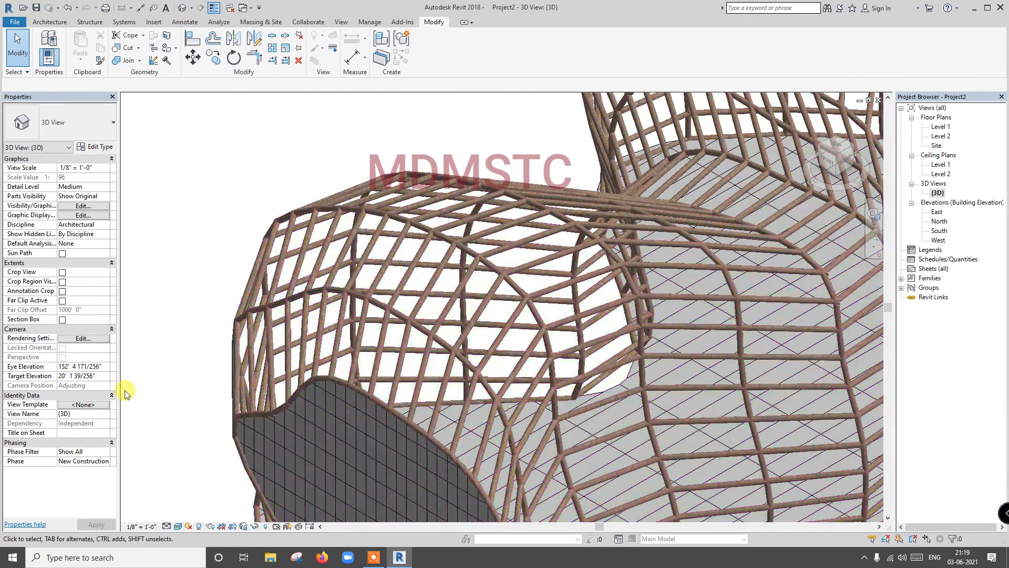
scroll(248, 402, "up", 1)
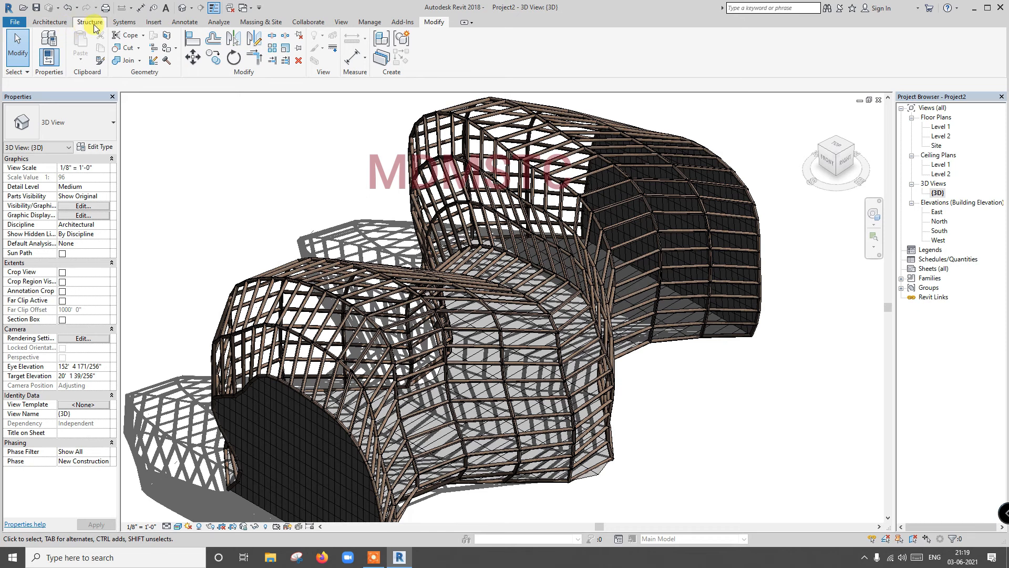
- Switch the mass display to Show Mass by View Settings, leaving only the lattice panels in the 3D view
left_click(255, 23)
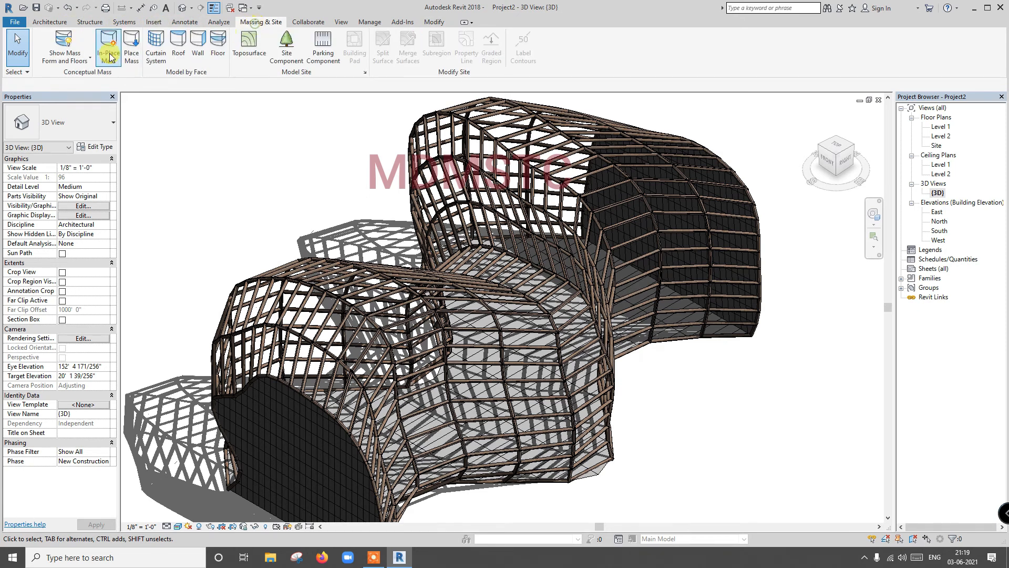
left_click(67, 61)
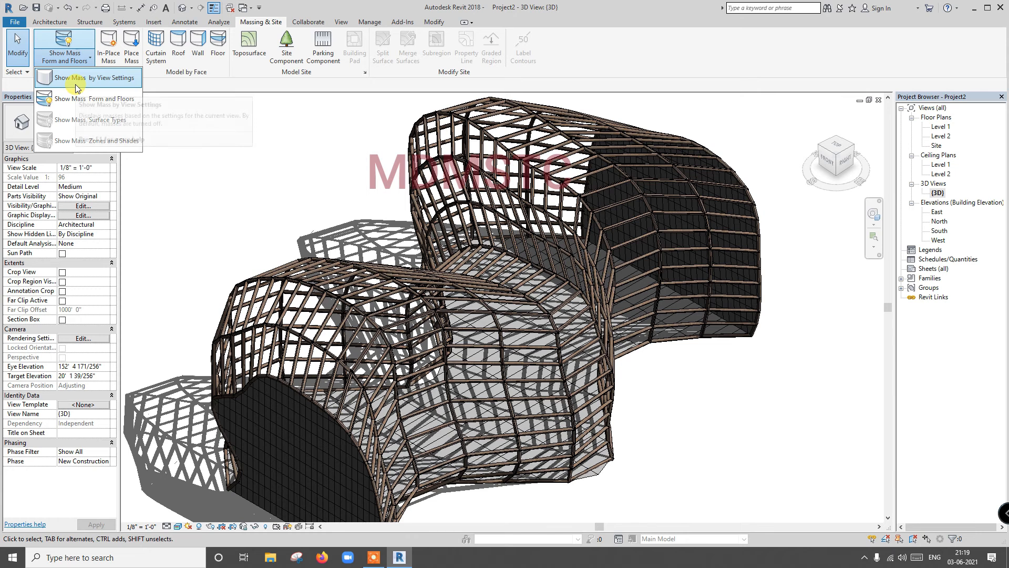
left_click(74, 84)
scroll(261, 160, "down", 3)
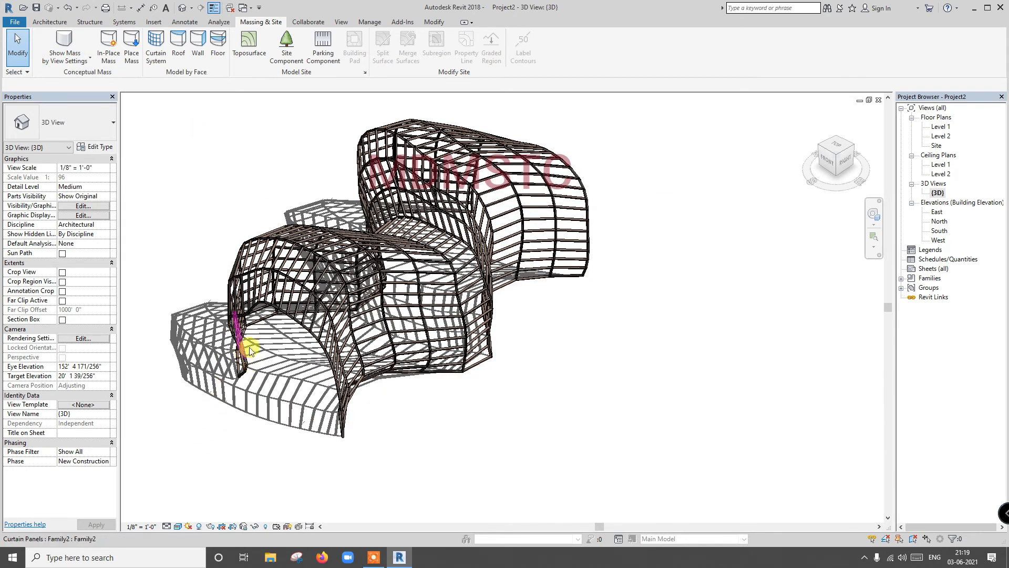
- Turn off the shadows in the {3D} view
left_click(199, 526)
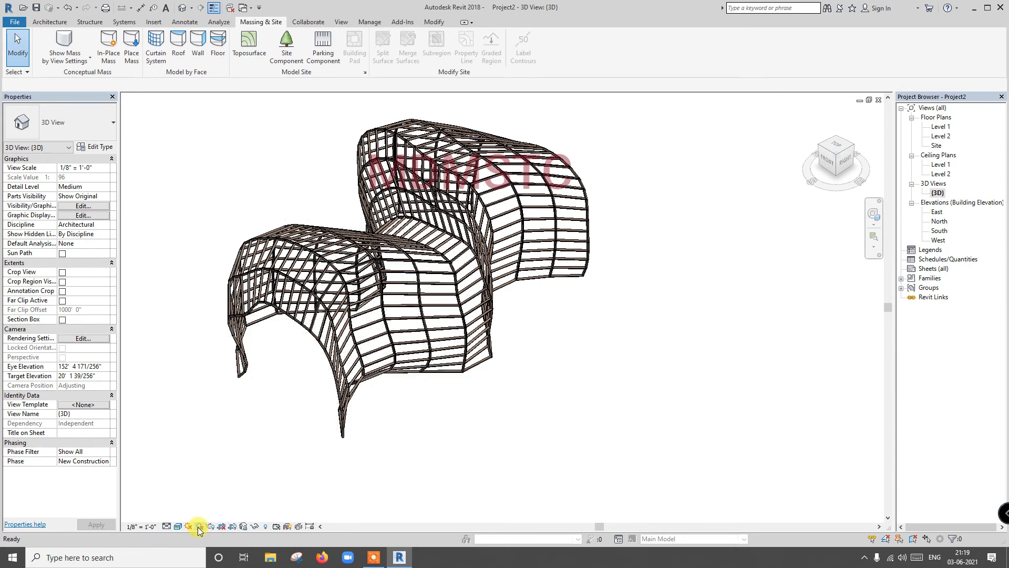
left_click(200, 526)
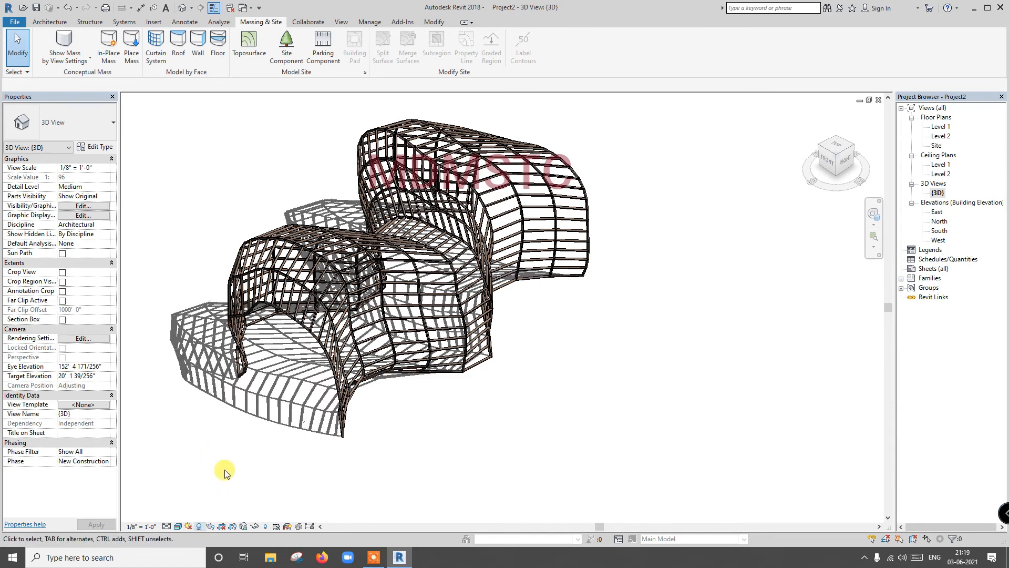
left_click(201, 527)
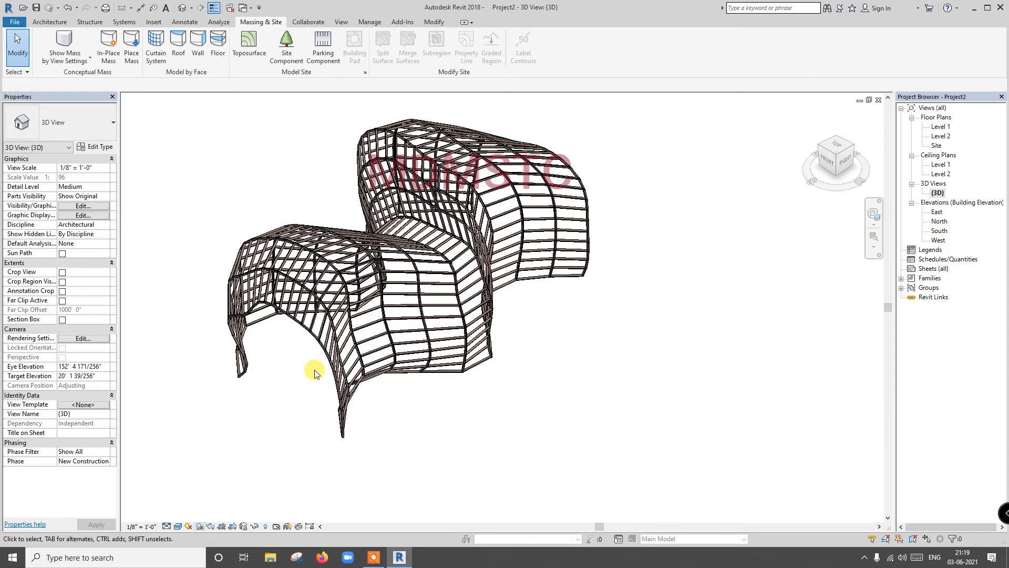
- Examine the wood lattice structure up close and from above
scroll(368, 335, "up", 5)
scroll(347, 341, "up", 3)
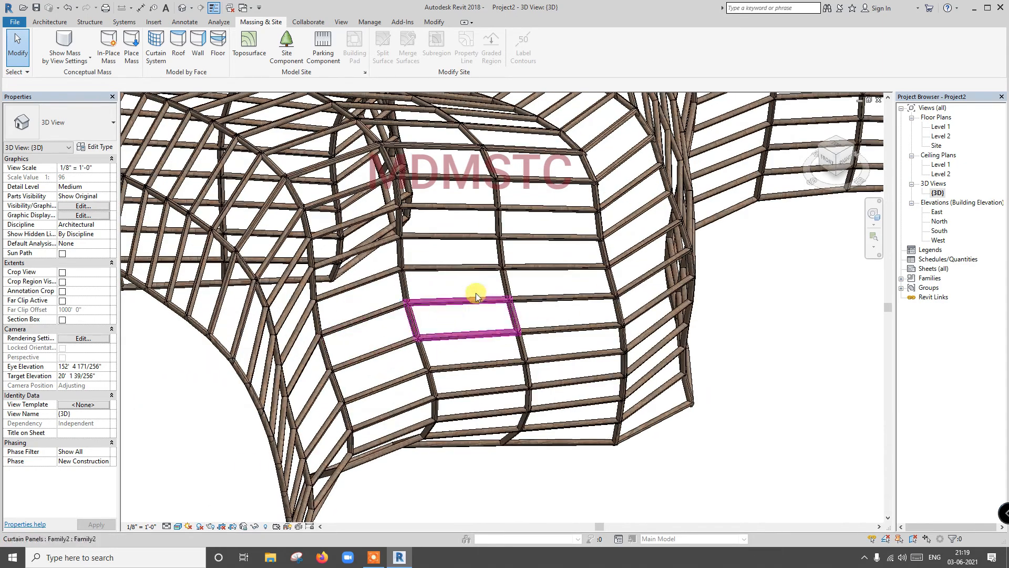
left_click_drag(843, 154, 826, 167)
middle_click_drag(502, 307, 741, 190, "shift")
scroll(739, 190, "down", 2)
scroll(739, 192, "down", 6)
scroll(743, 120, "up", 3)
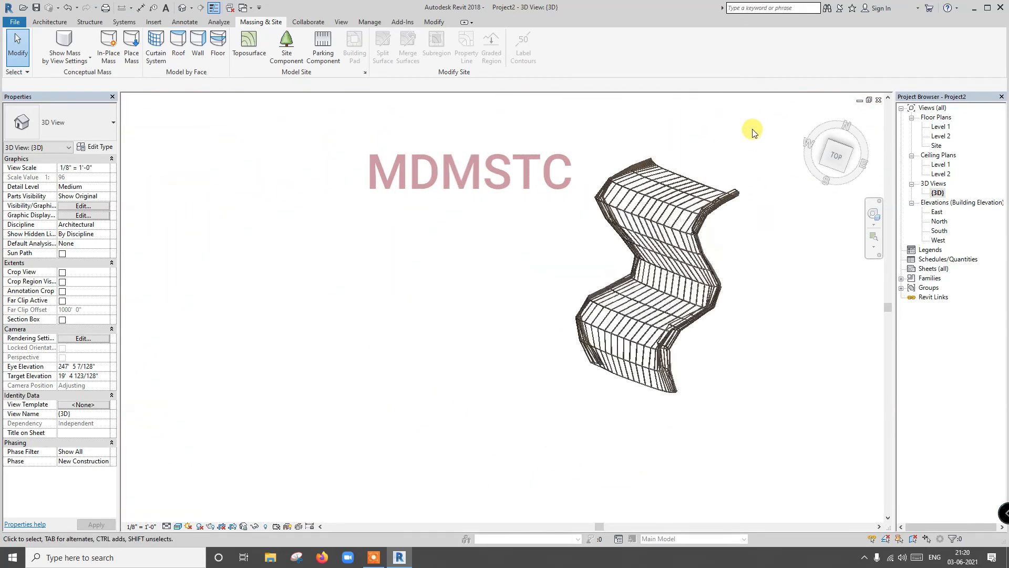
- In the Level 1 floor plan, start an architectural floor and draw a straight boundary line just beyond the lattice's north end
double_click(940, 127)
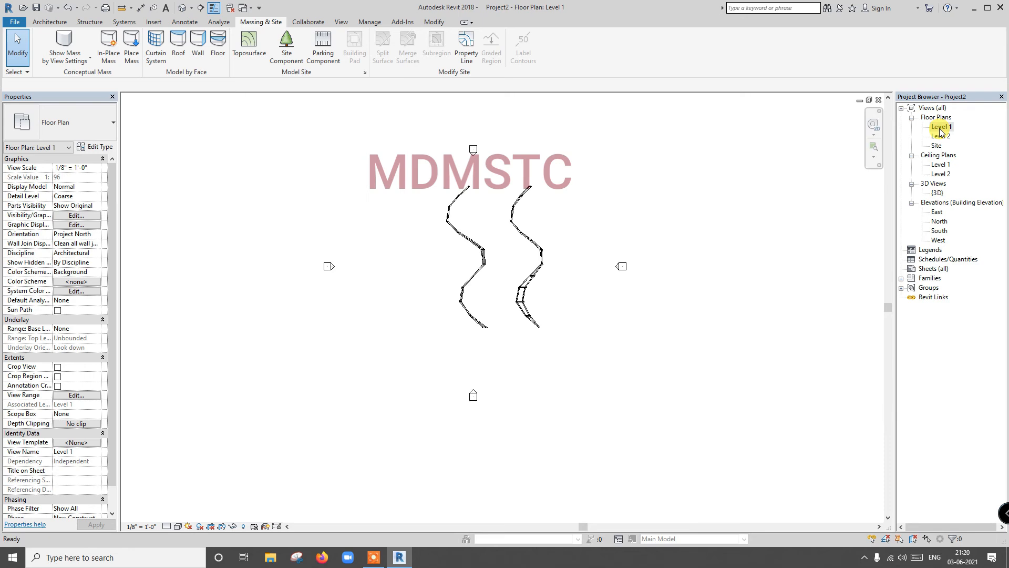
left_click(59, 22)
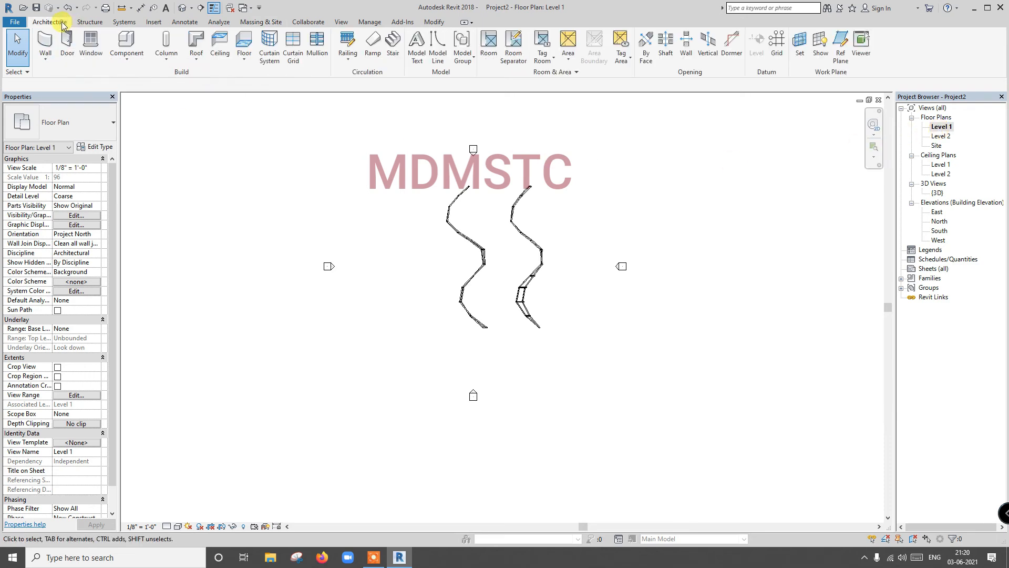
left_click(238, 63)
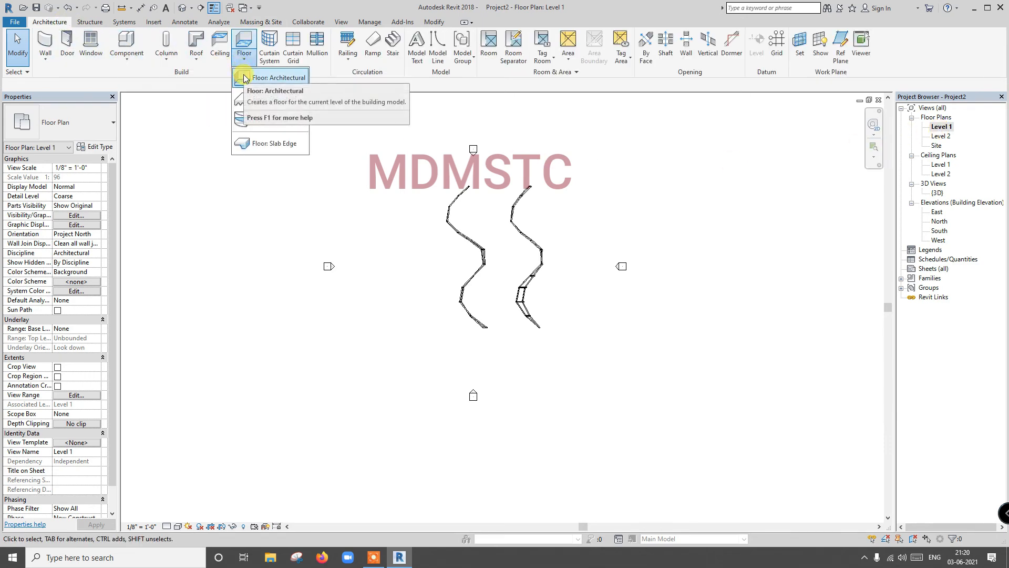
left_click(244, 78)
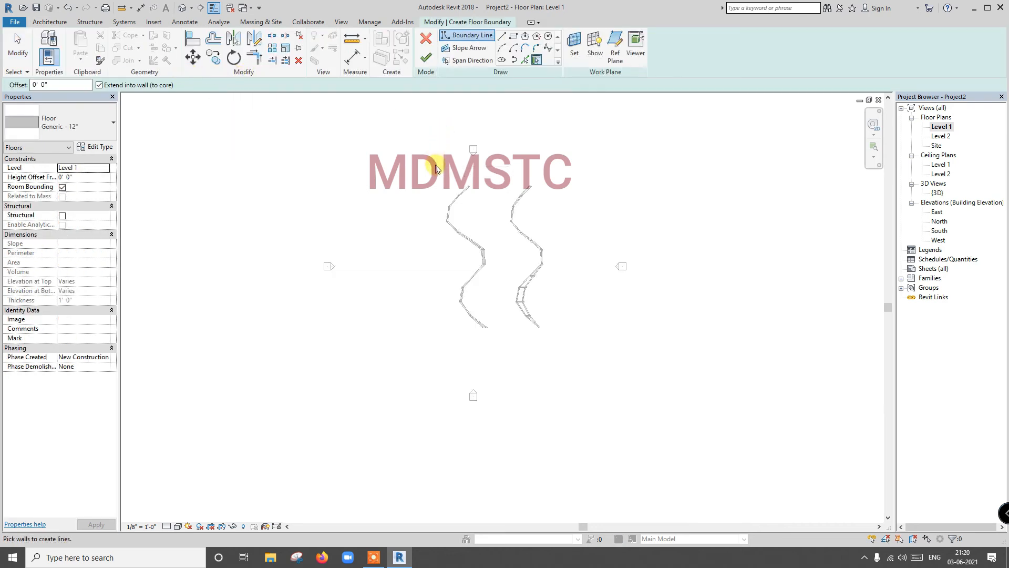
left_click(502, 36)
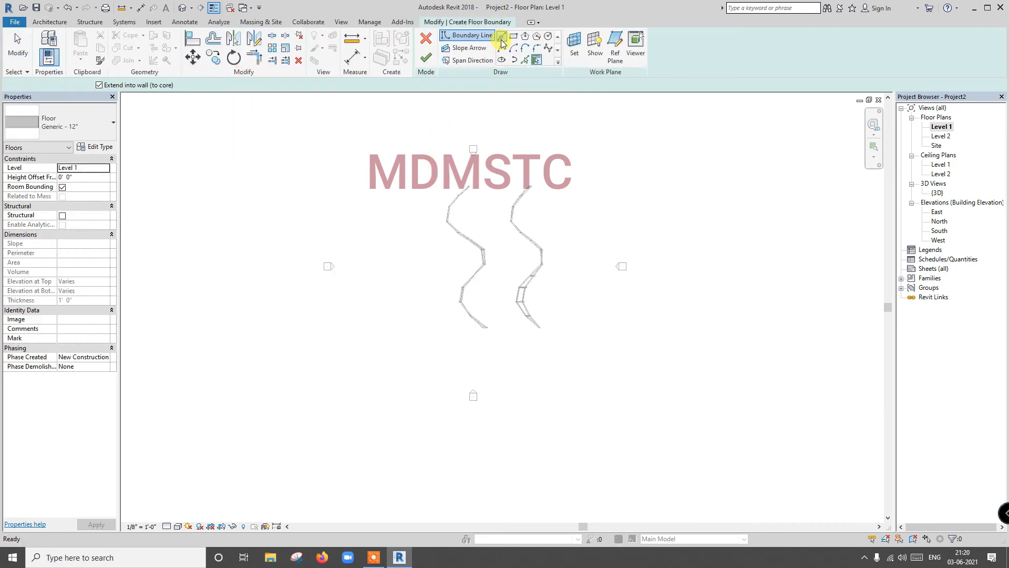
left_click(438, 169)
left_click(551, 168)
- Draw a wavy spline floor boundary along the lattice's east side, from the north line's east end to just beyond the south end
left_click(549, 48)
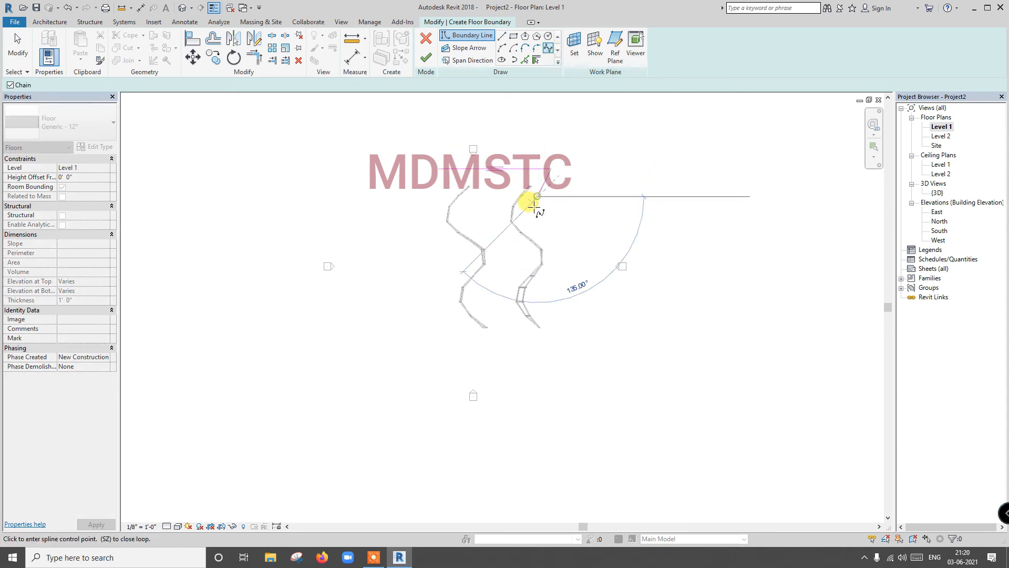
left_click(535, 214)
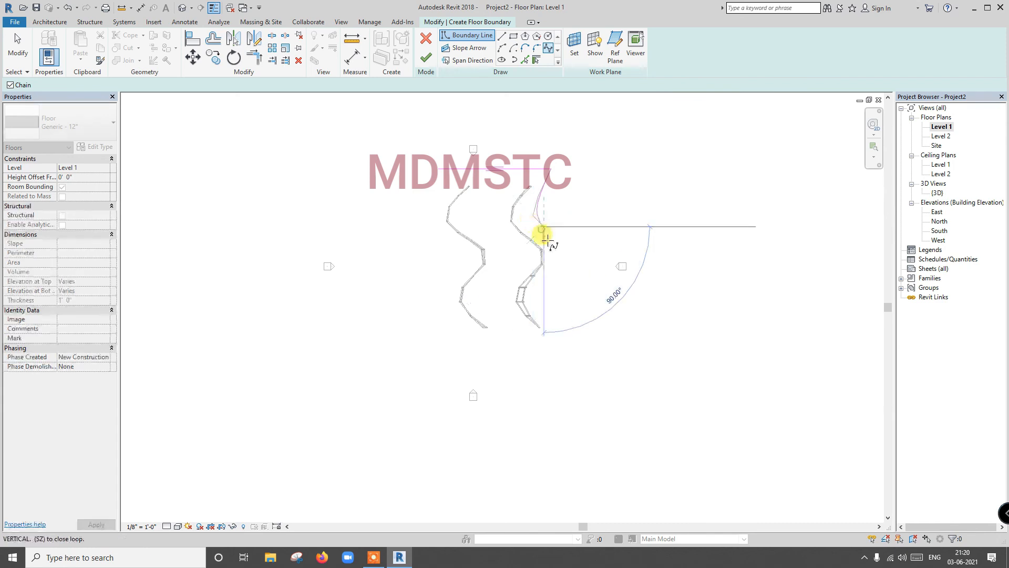
left_click(550, 254)
left_click(547, 287)
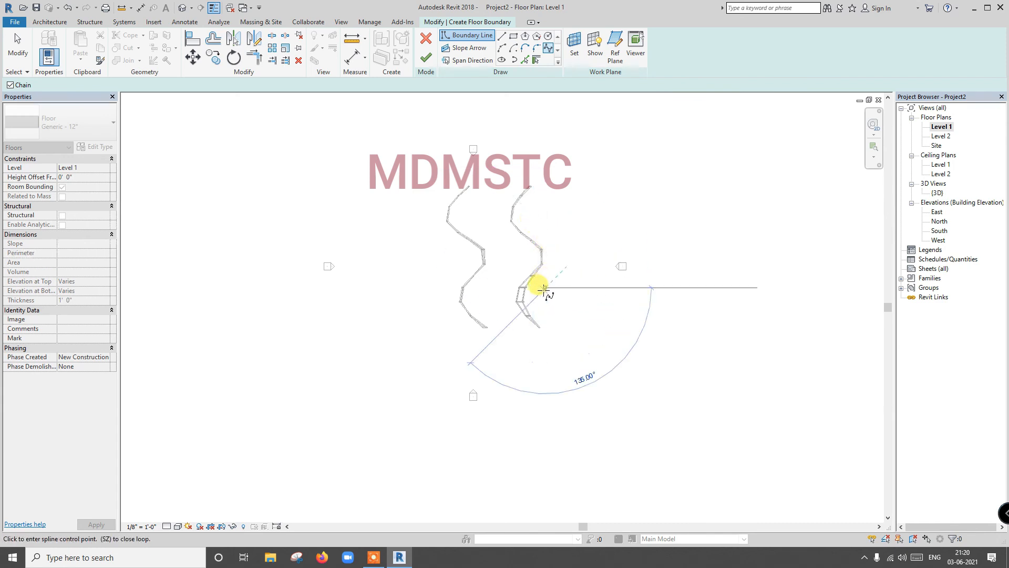
left_click(544, 304)
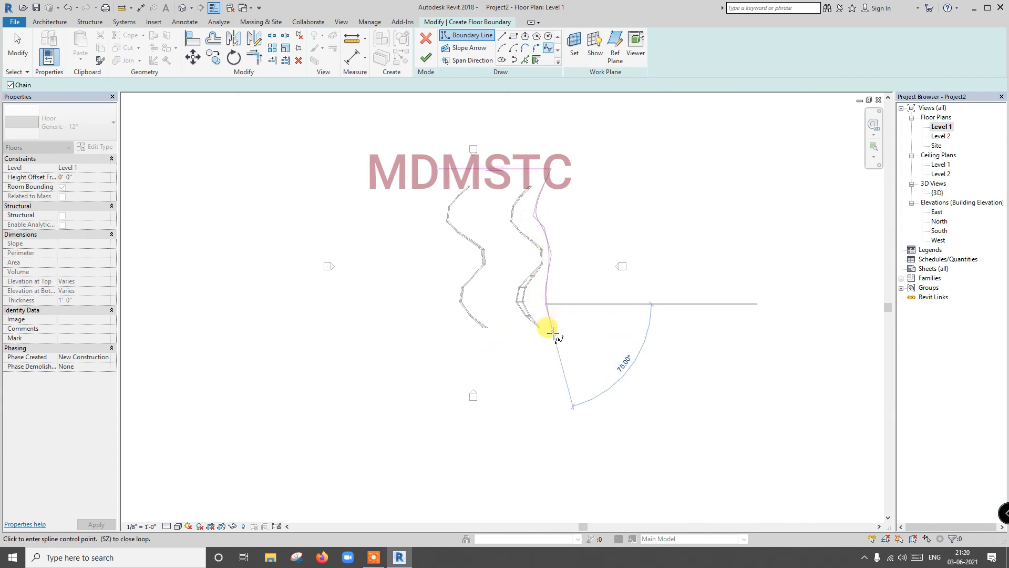
left_click(554, 339)
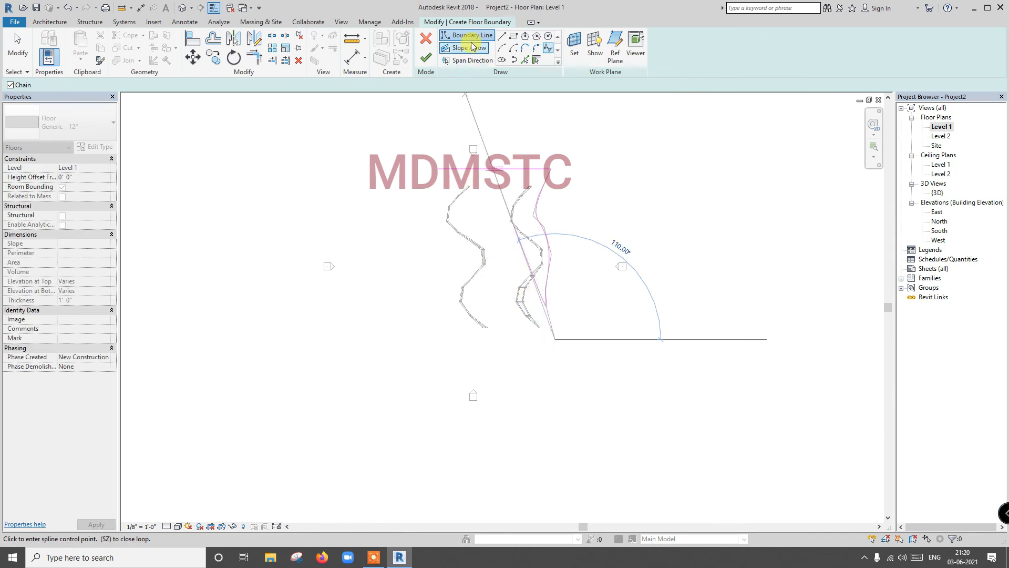
- Draw a straight floor boundary line about 60 feet long westward across the lattice's south end, starting from the spline's end
left_click(502, 36)
left_click(555, 339)
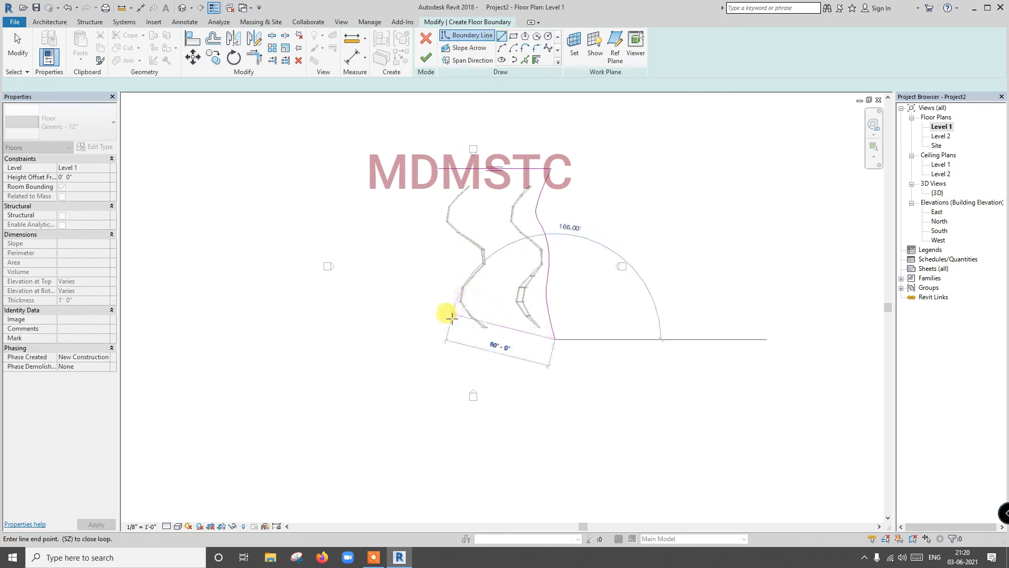
left_click(450, 338)
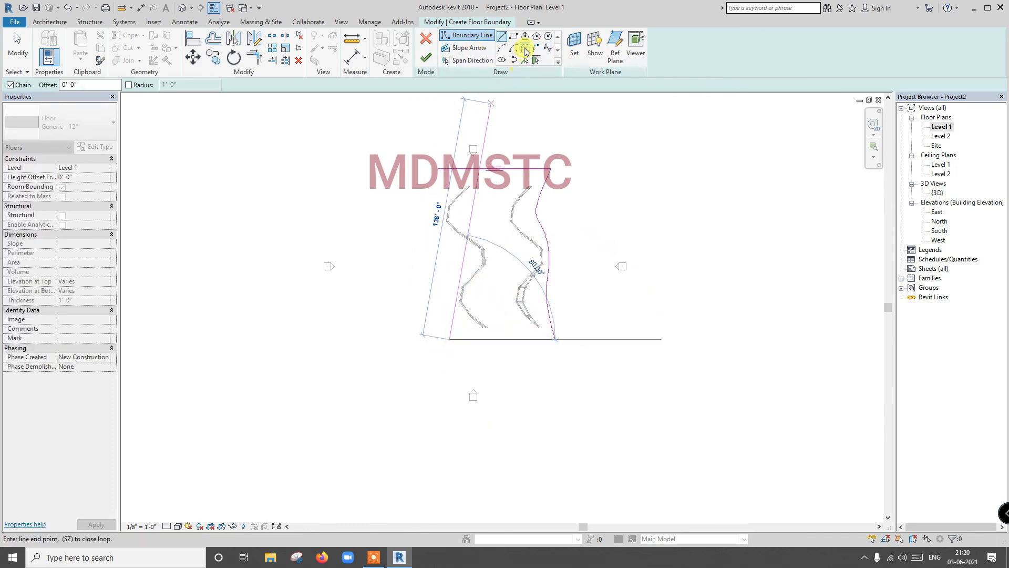
- Close the floor boundary with a wavy spline up the lattice's west side to the north line and finish the floor
left_click(548, 48)
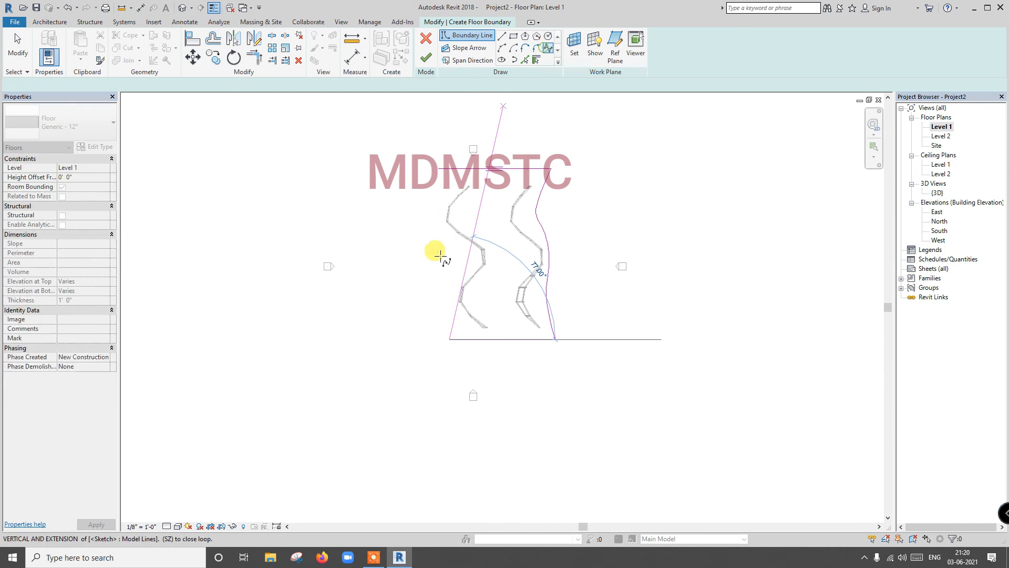
left_click(434, 305)
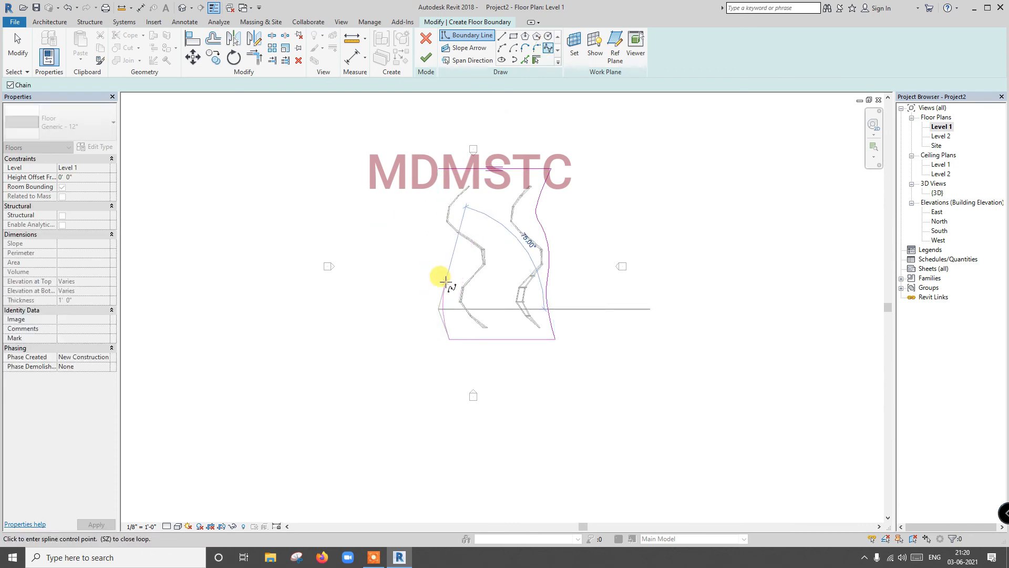
left_click(441, 246)
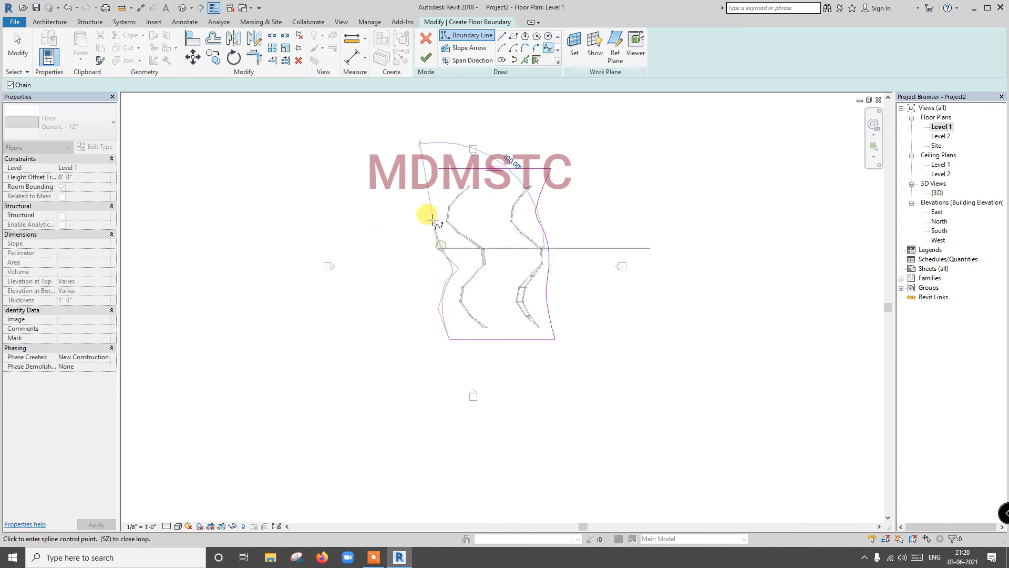
left_click(431, 197)
double_click(434, 168)
left_click(435, 65)
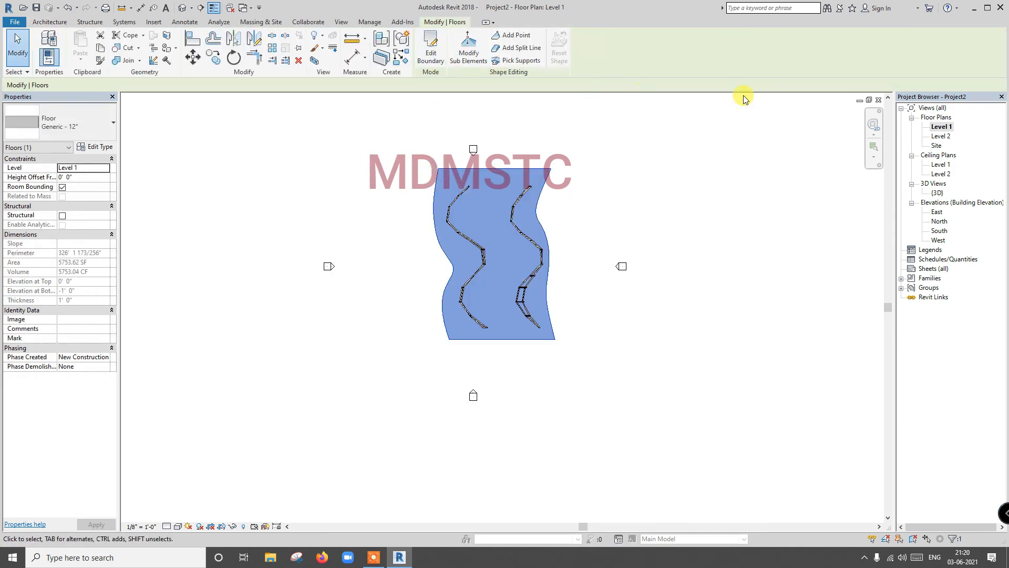
- Open the {3D} view and return it to its home orientation with the floor selected
double_click(936, 193)
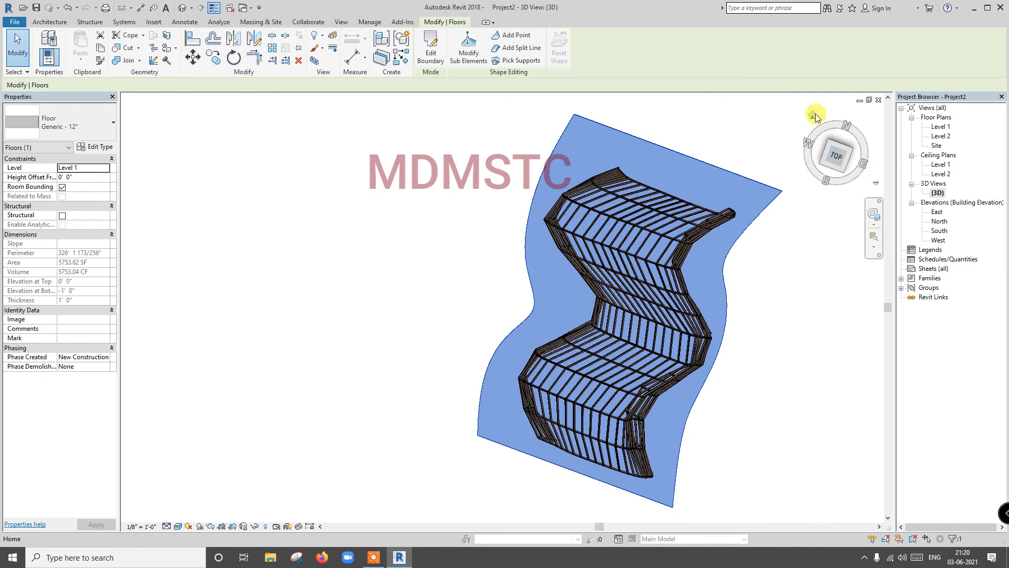
left_click(815, 113)
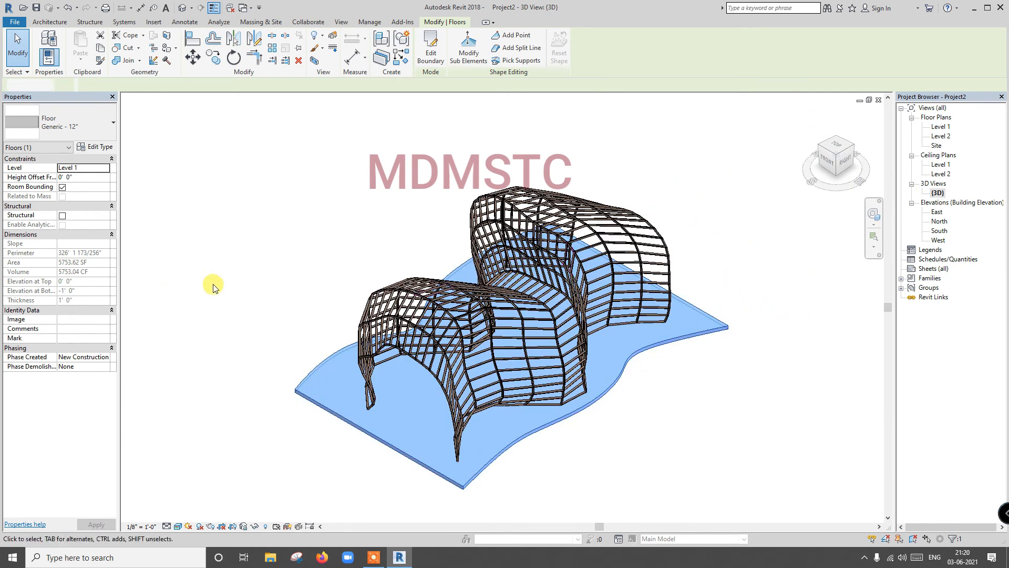
left_click(213, 284)
left_click(329, 411)
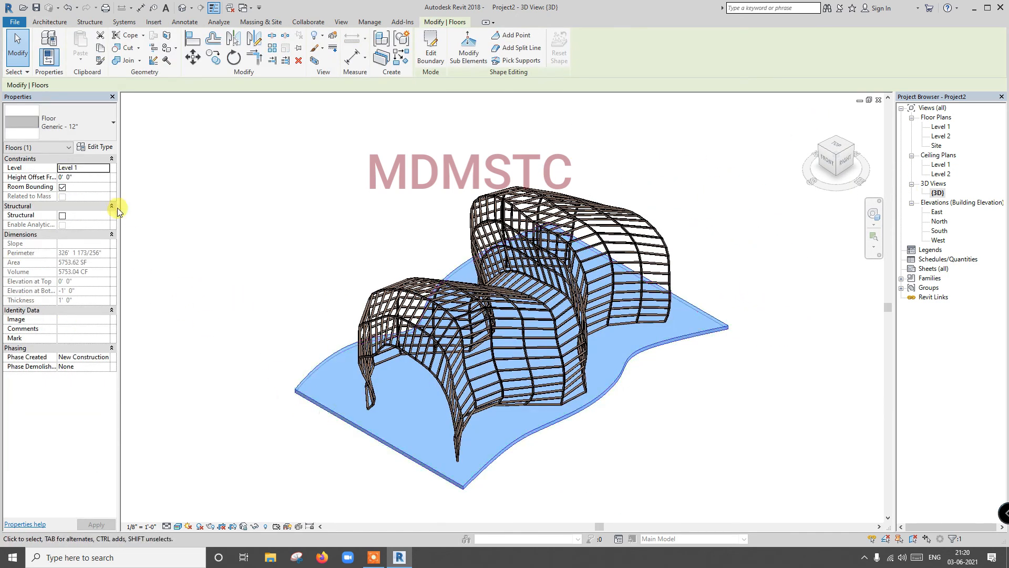
- Open the structure layer's material in the Generic - 12" floor type and search the material library for "tiles"
left_click(91, 150)
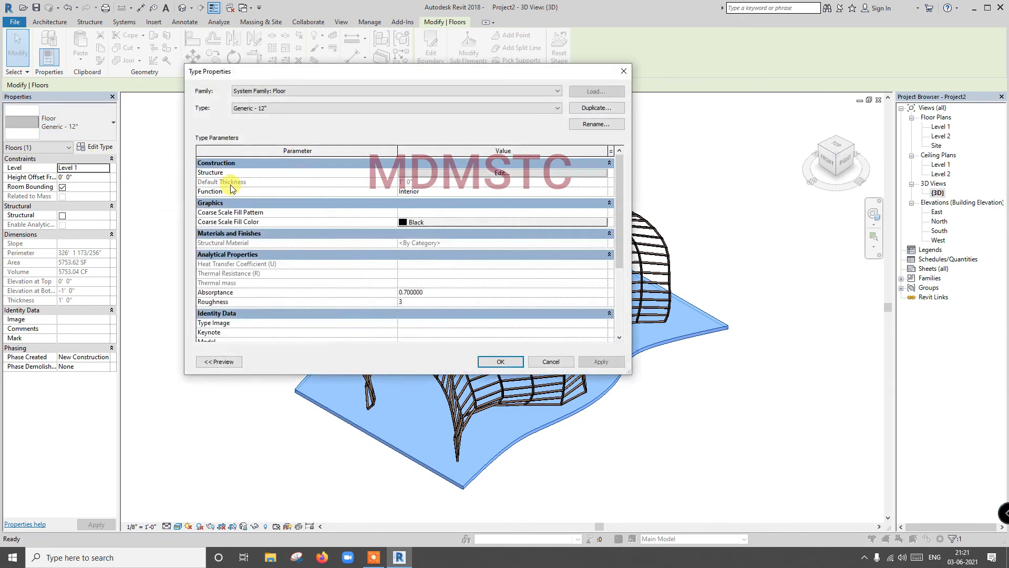
left_click(449, 176)
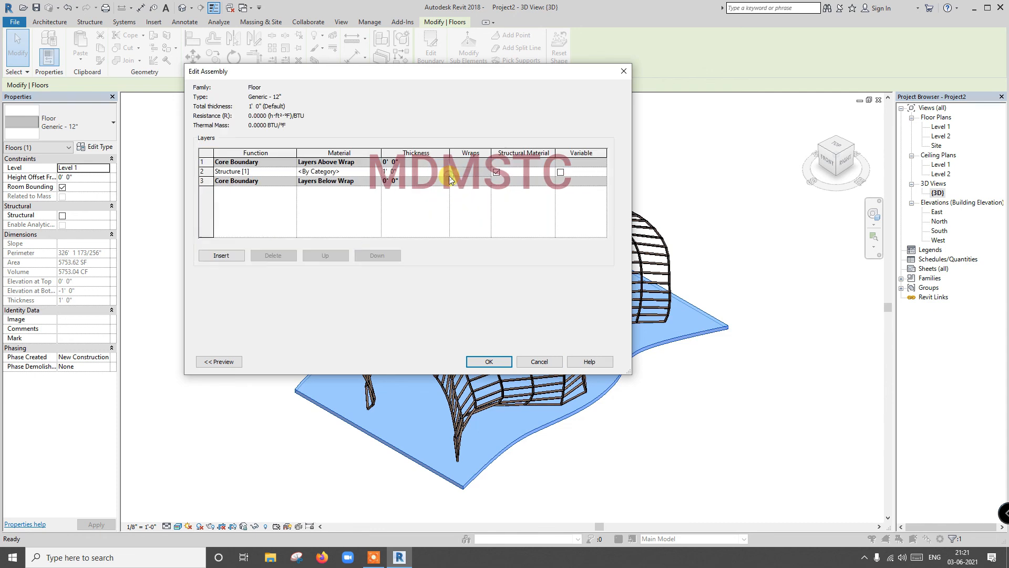
left_click(377, 173)
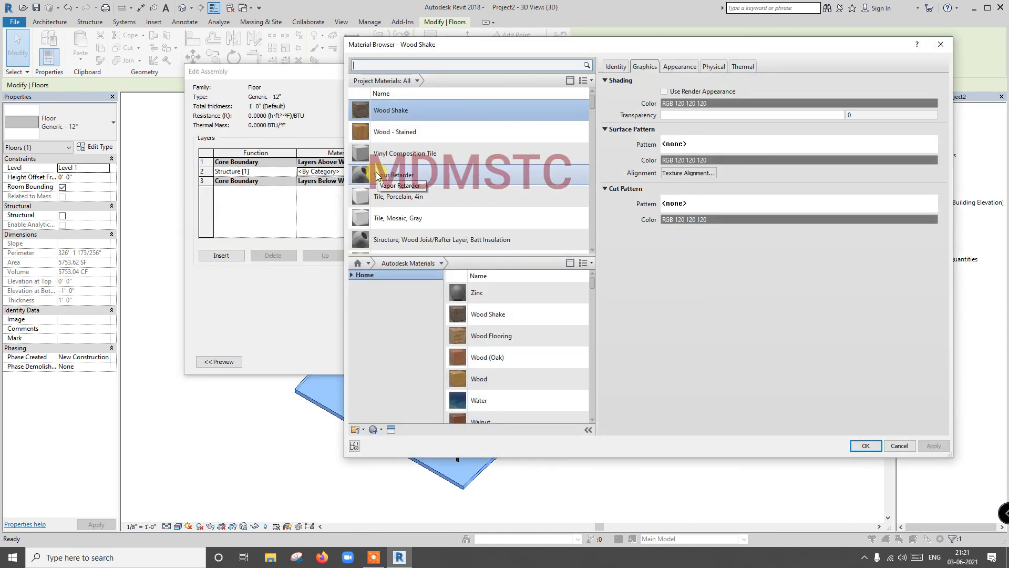
left_click(418, 67)
type("tiles")
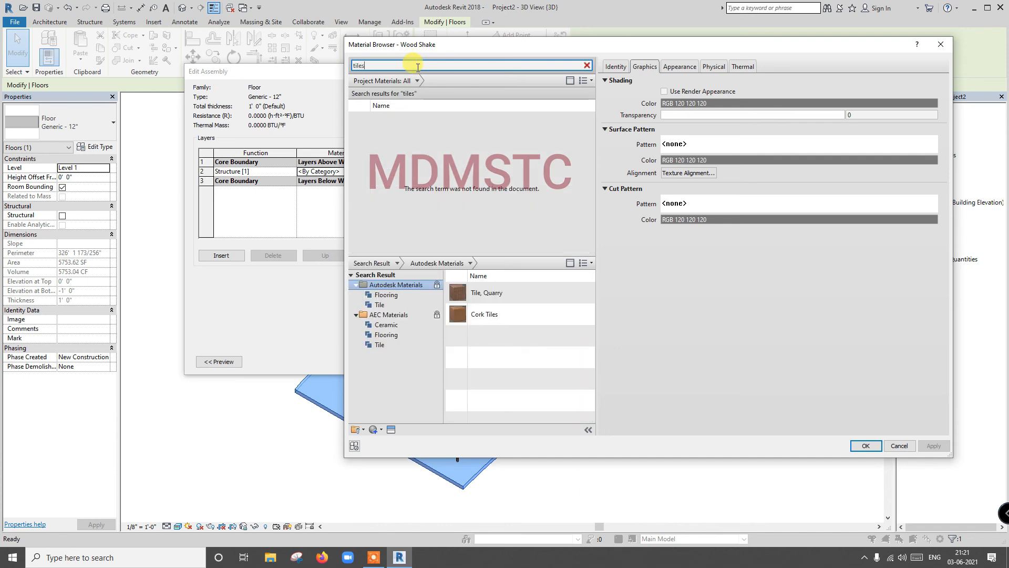
- Add Tile, Quarry to the project materials, assign it to the floor's structure layer, and view the tiled floor from a low angle
left_click(494, 292)
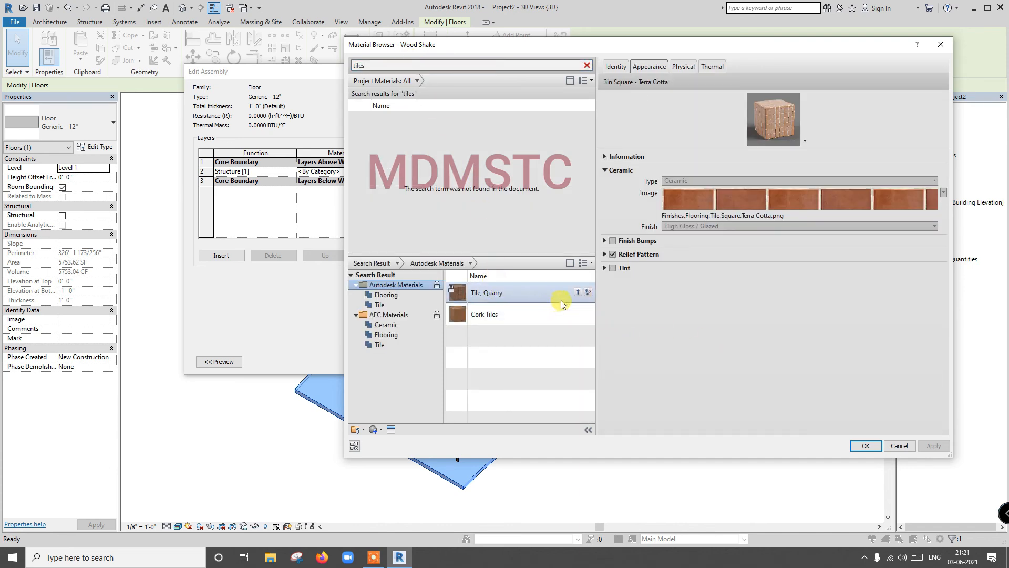
left_click(577, 292)
left_click(933, 445)
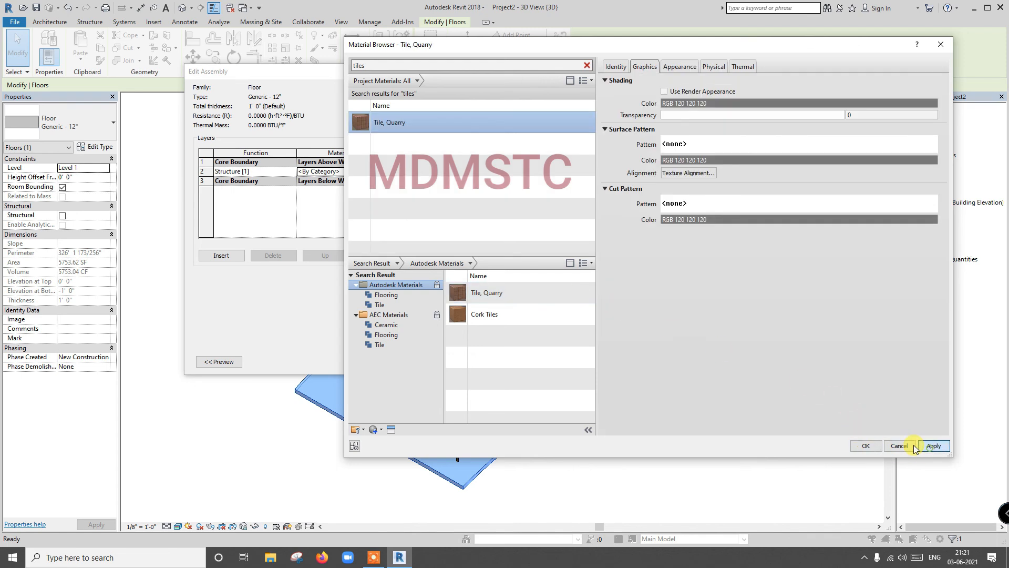
left_click(866, 445)
left_click(511, 362)
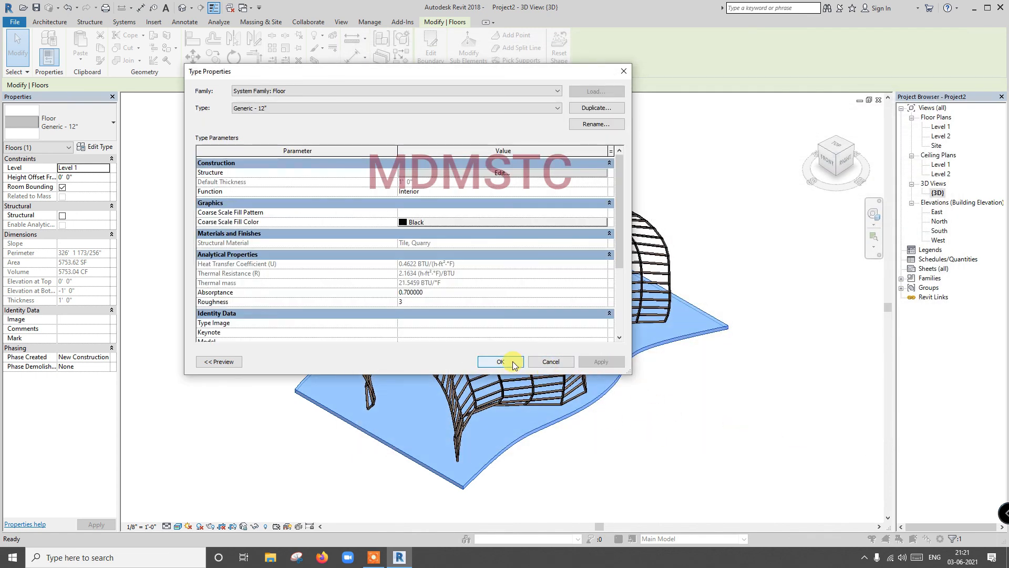
left_click(515, 363)
left_click(591, 449)
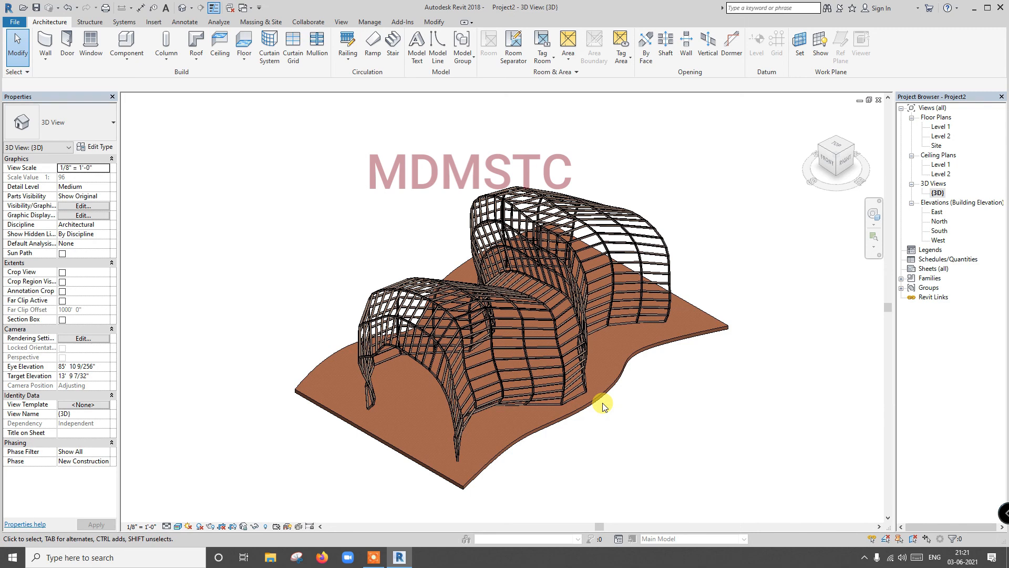
mouse_move(847, 153)
left_mouse_down()
mouse_move(831, 140)
mouse_move(836, 163)
mouse_move(845, 149)
left_mouse_up()
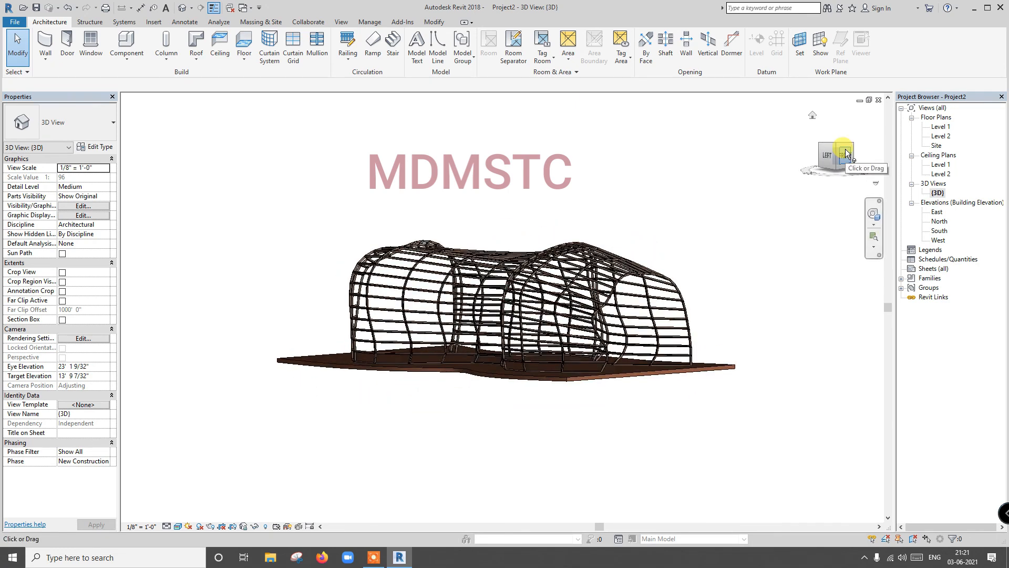